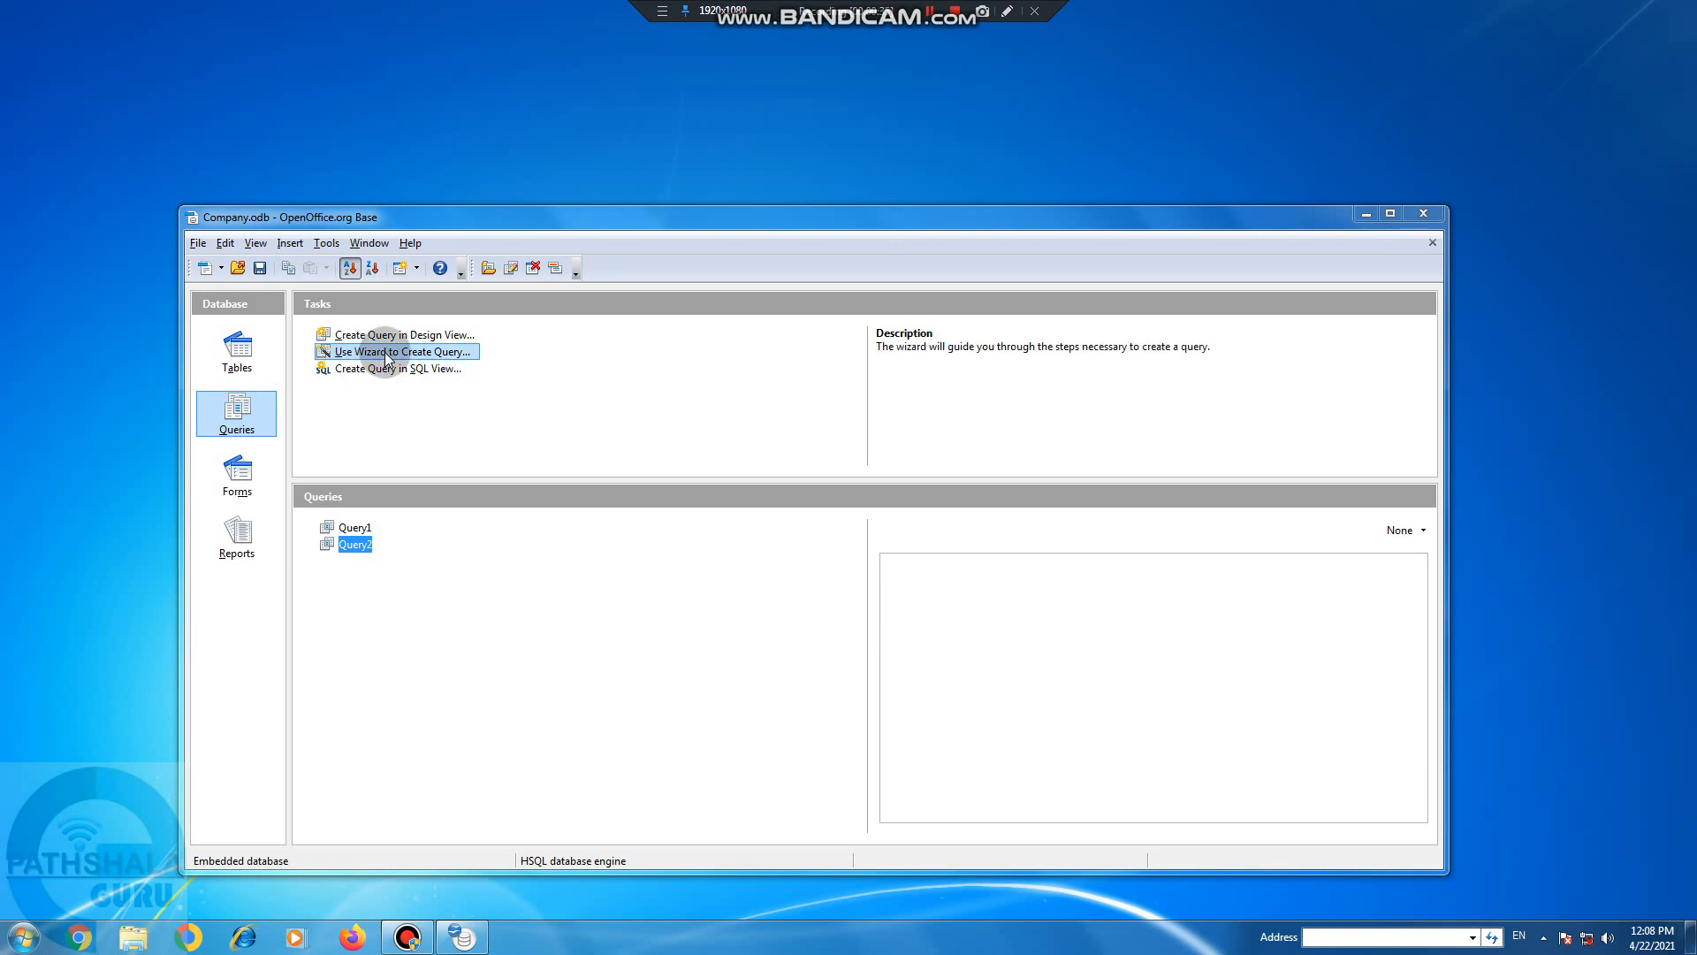
Start a new query with the Query Wizard and base it on the emp table.
left_click(374, 352)
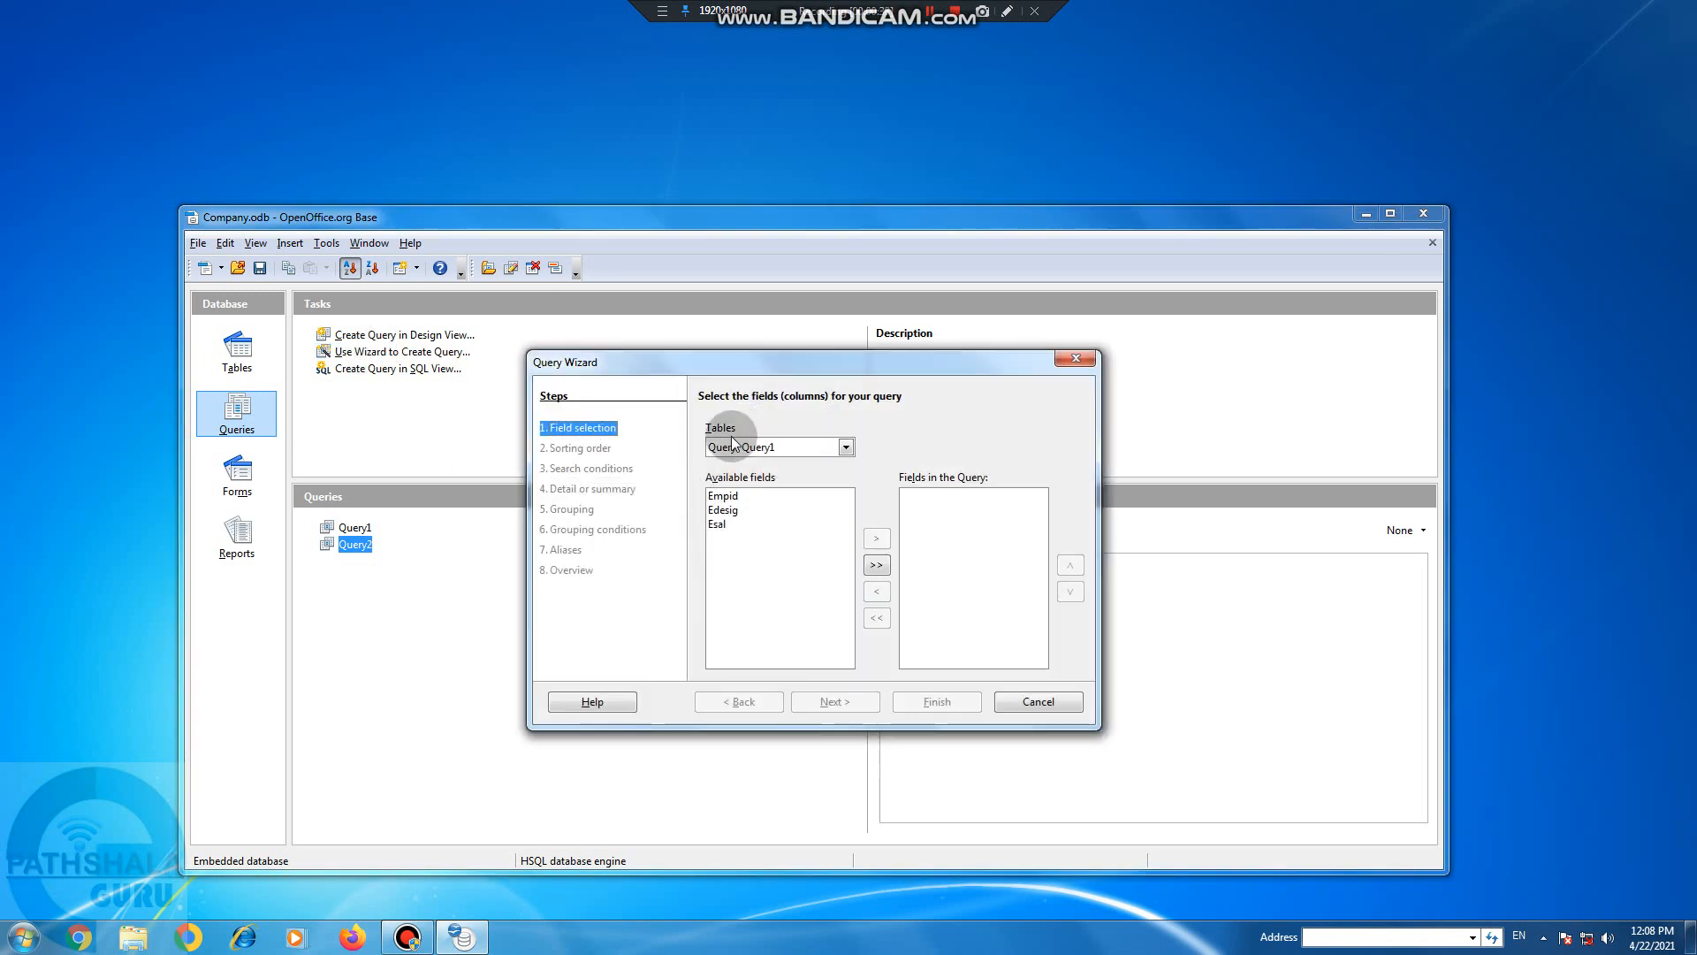
left_click(846, 448)
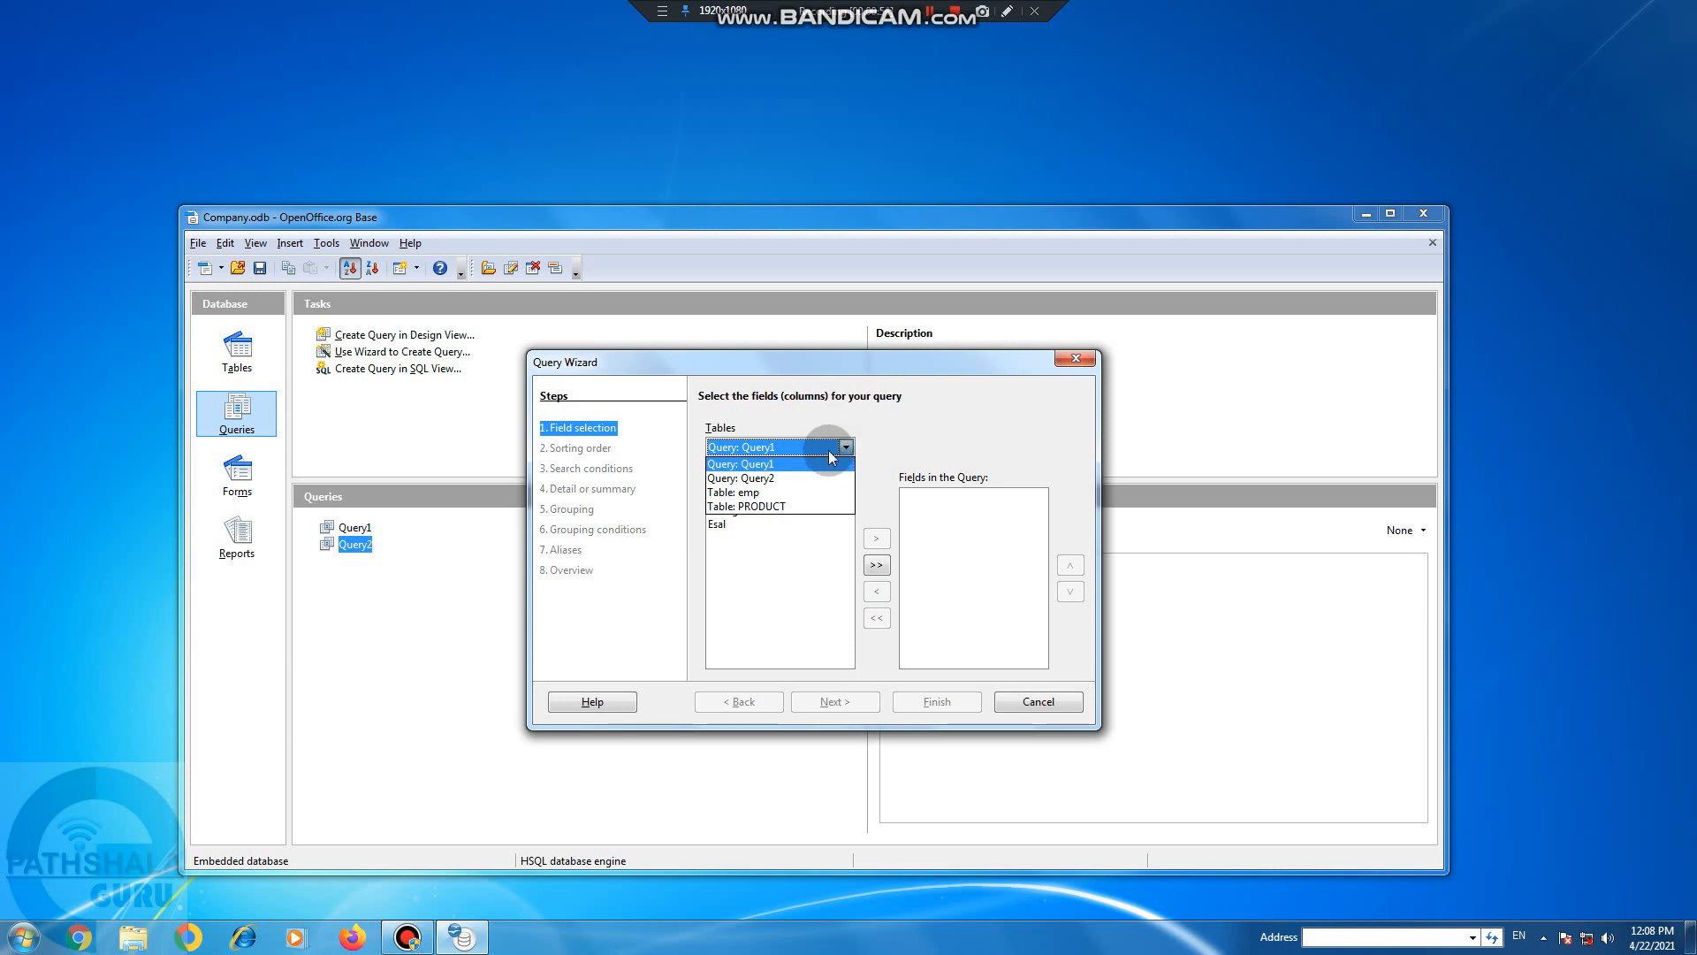
left_click(751, 491)
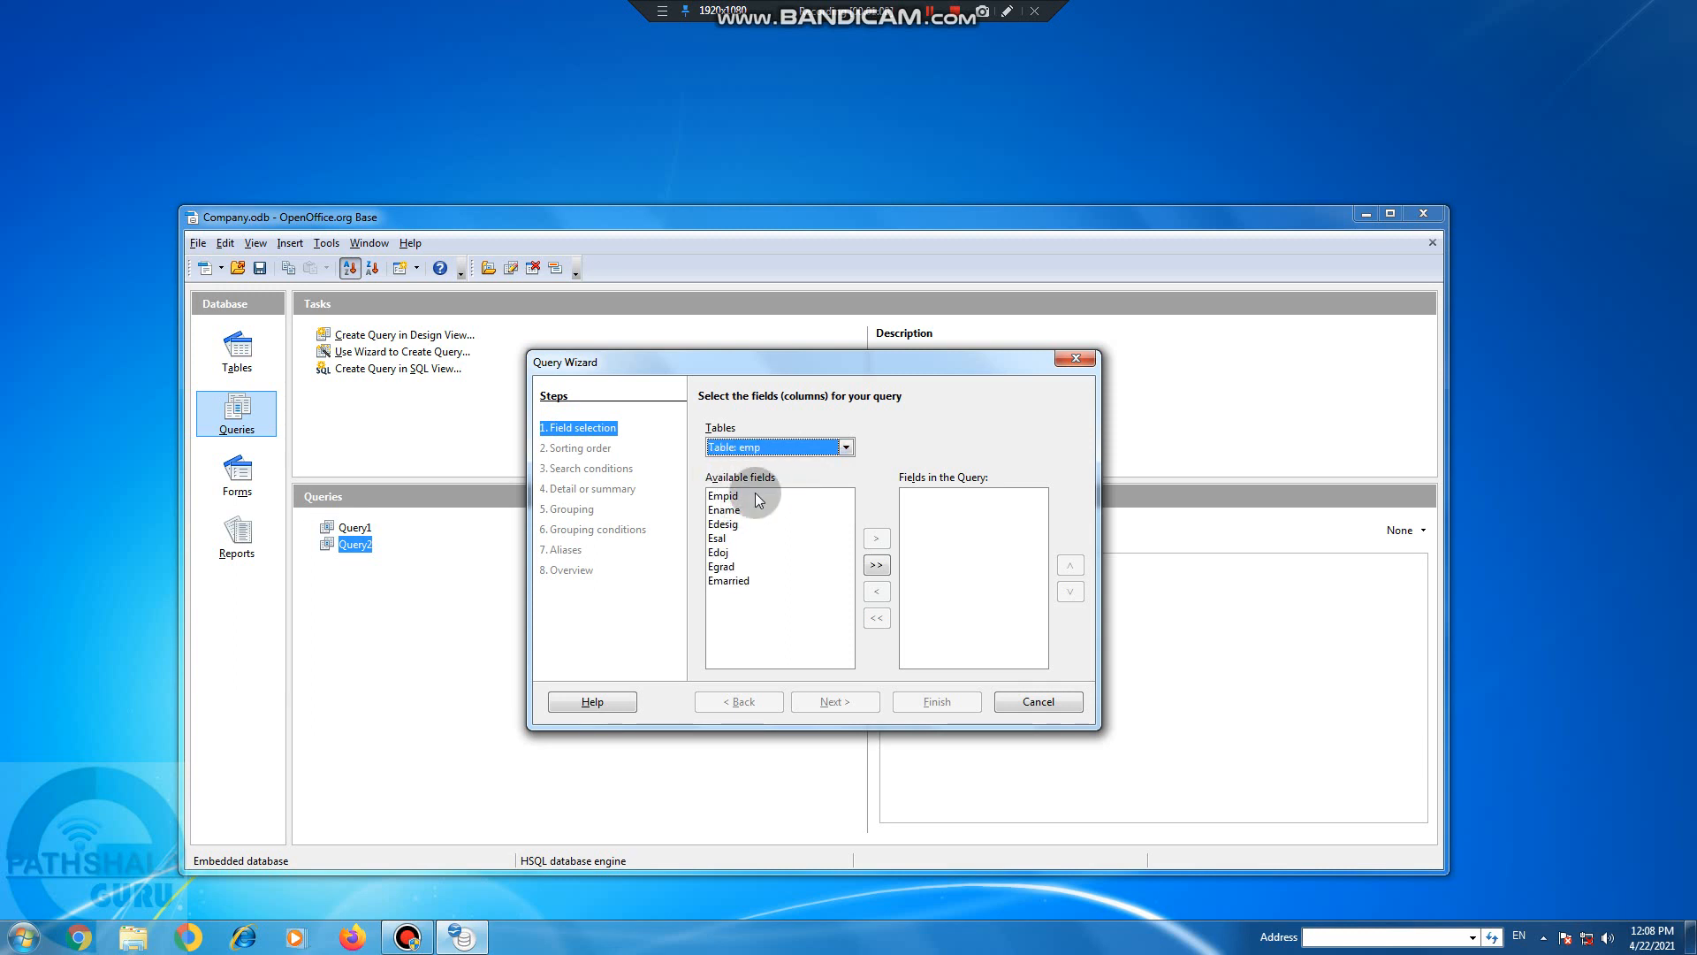
Add the Empid, Edesig and Ename fields of the emp table to the query.
left_click_drag(723, 495, 727, 538)
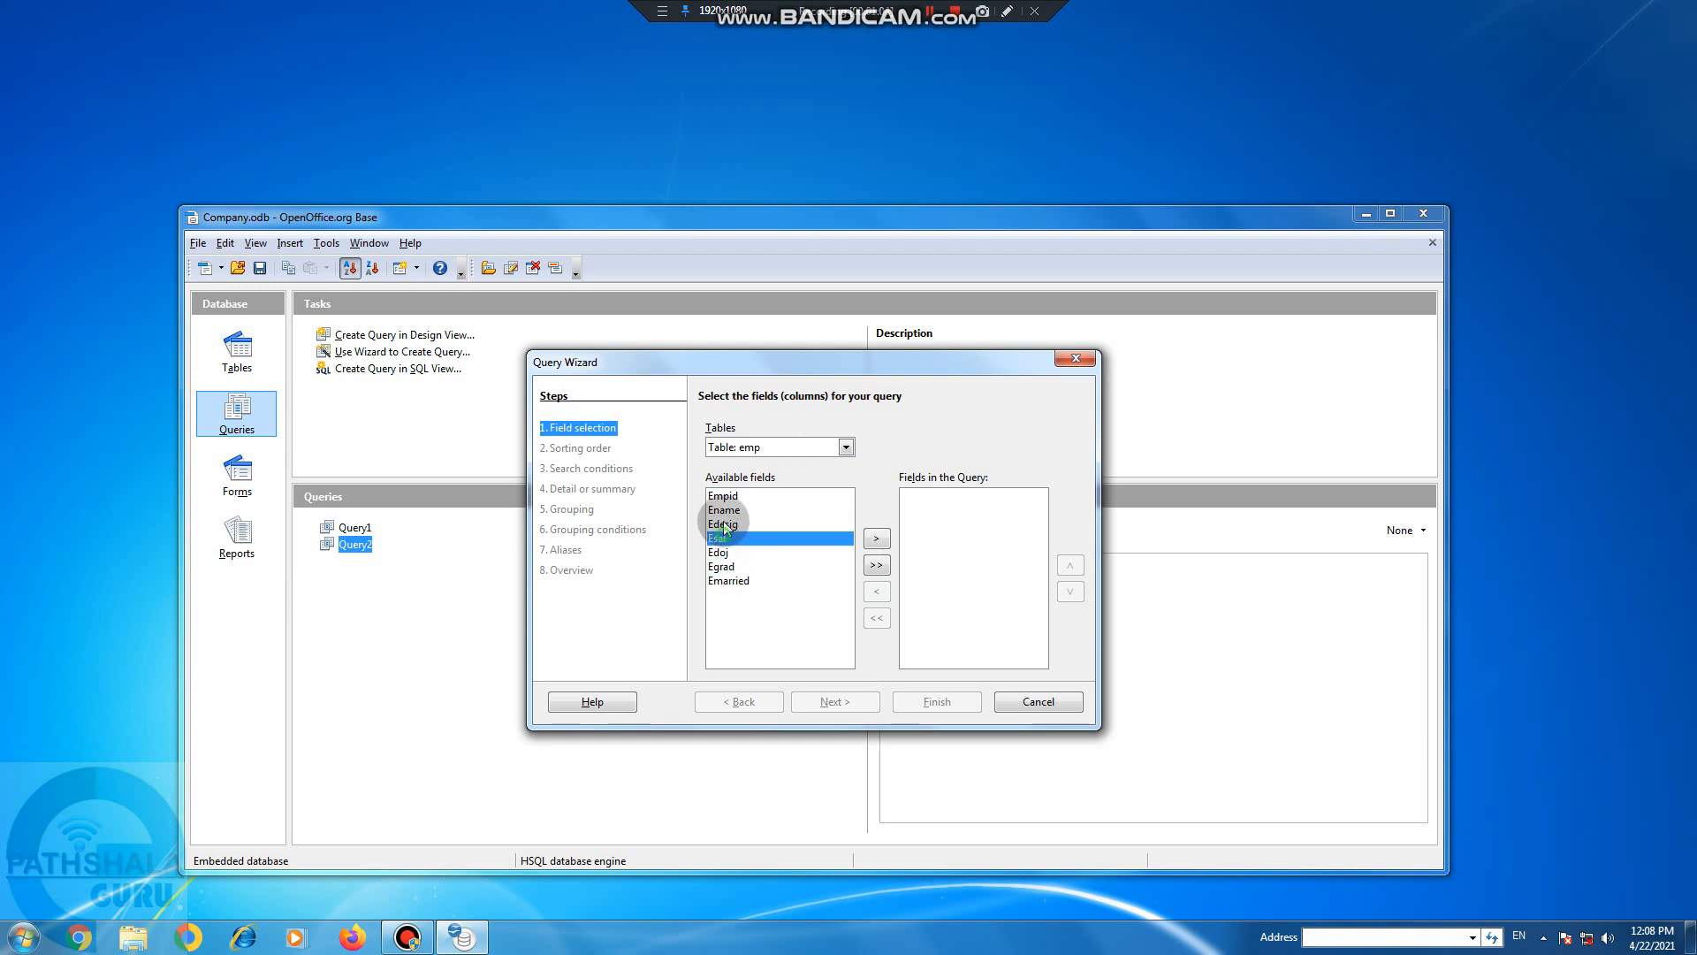
left_click(723, 496)
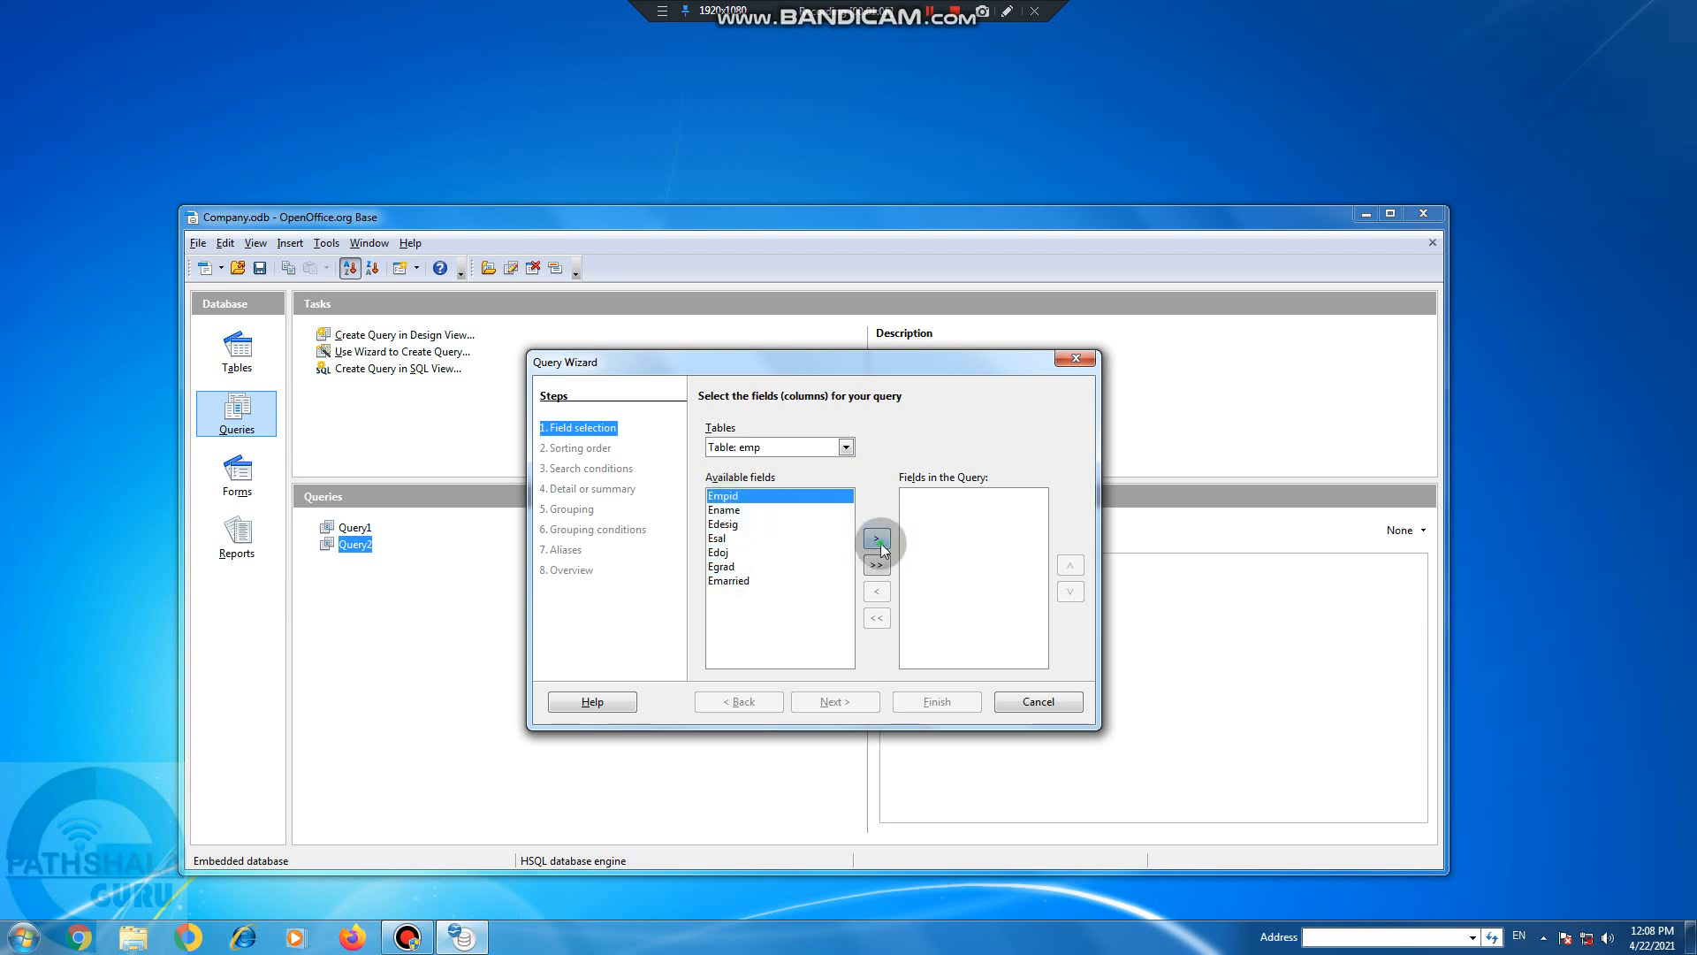
left_click(876, 538)
left_click(727, 511)
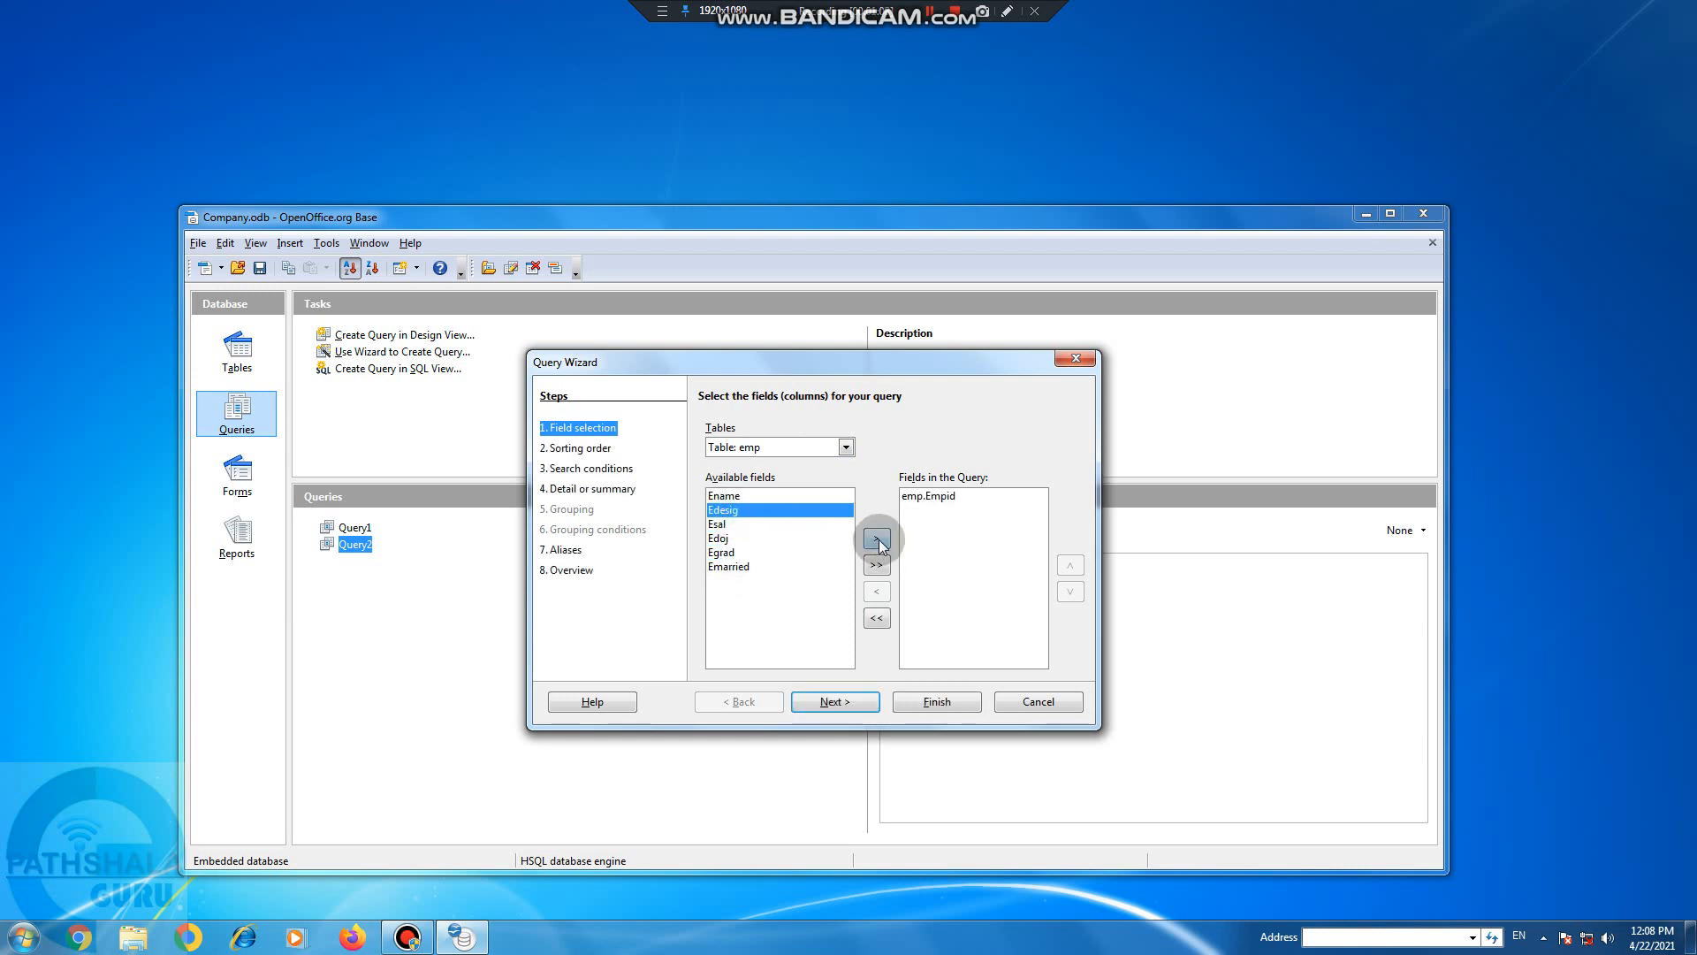
left_click(876, 537)
left_click(727, 496)
left_click(876, 538)
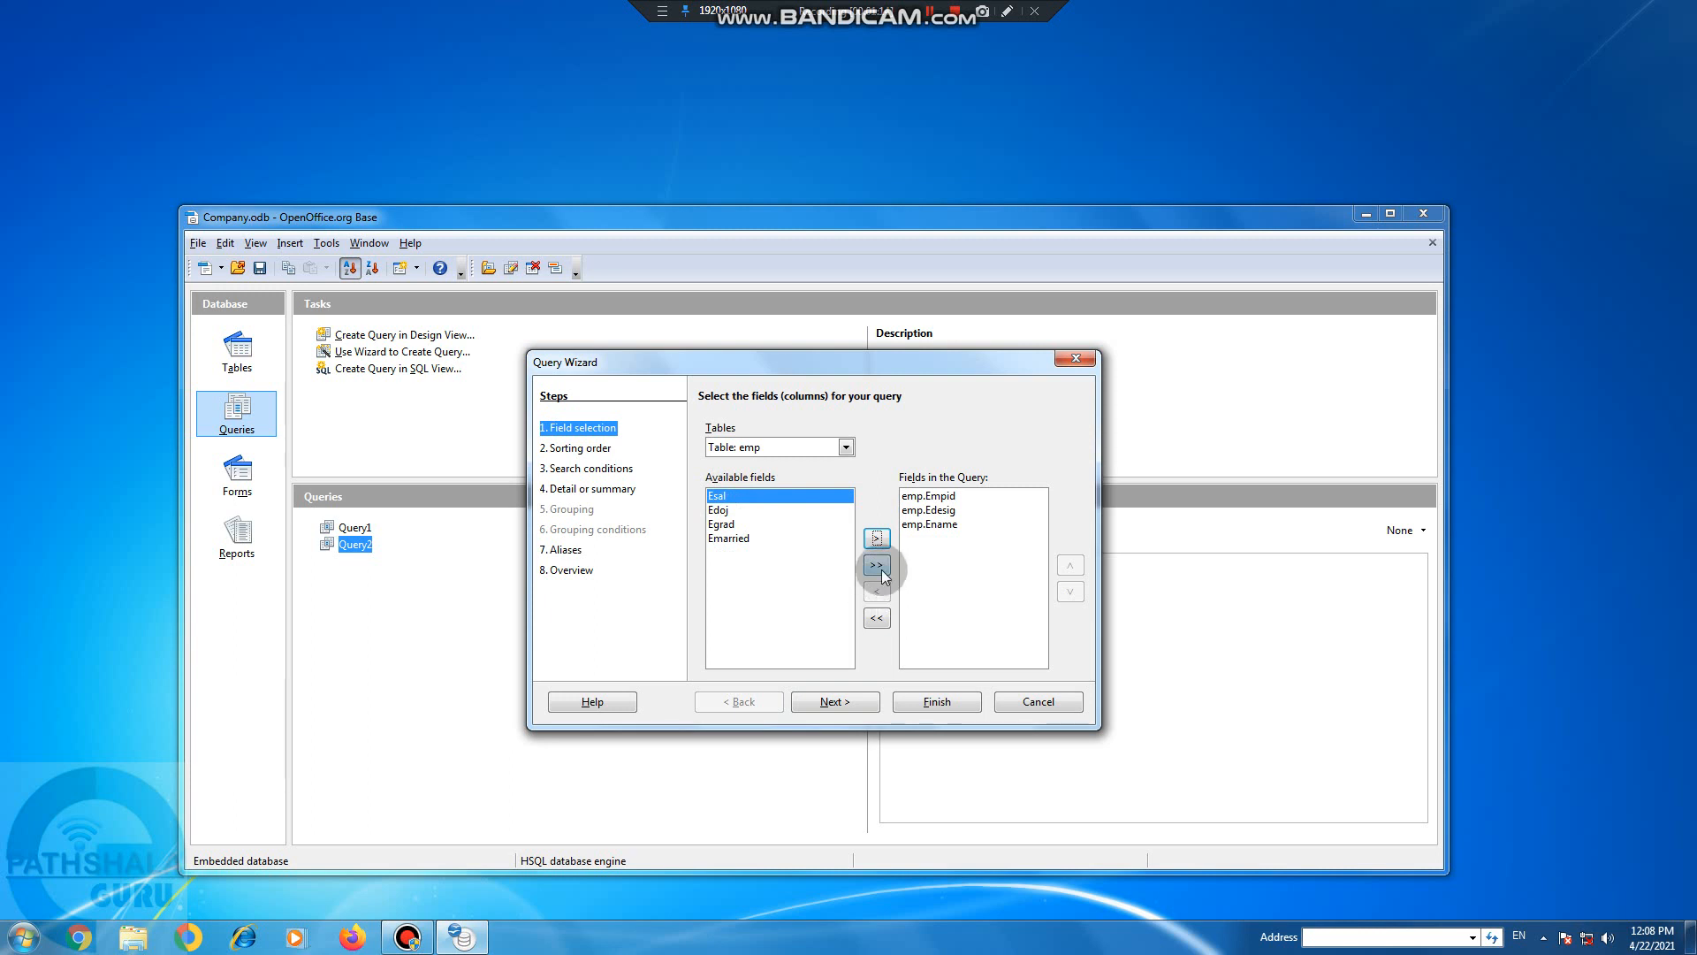
Replace the Edesig field with Esal in the query's field list.
left_click(928, 510)
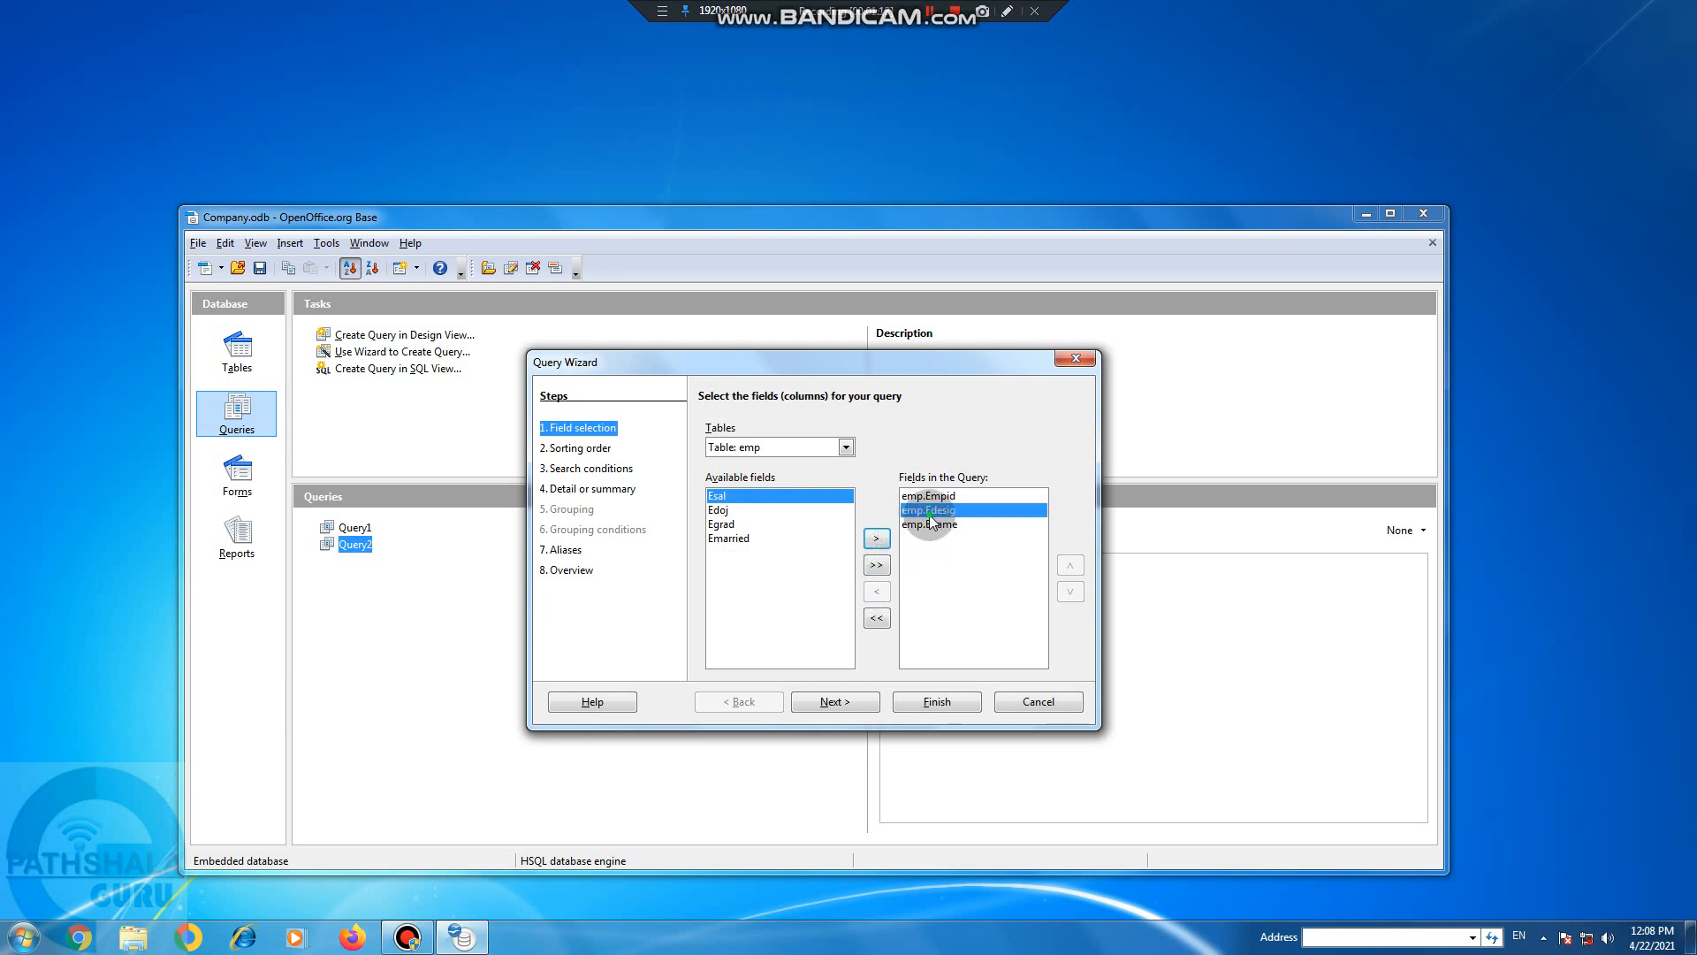
left_click(877, 594)
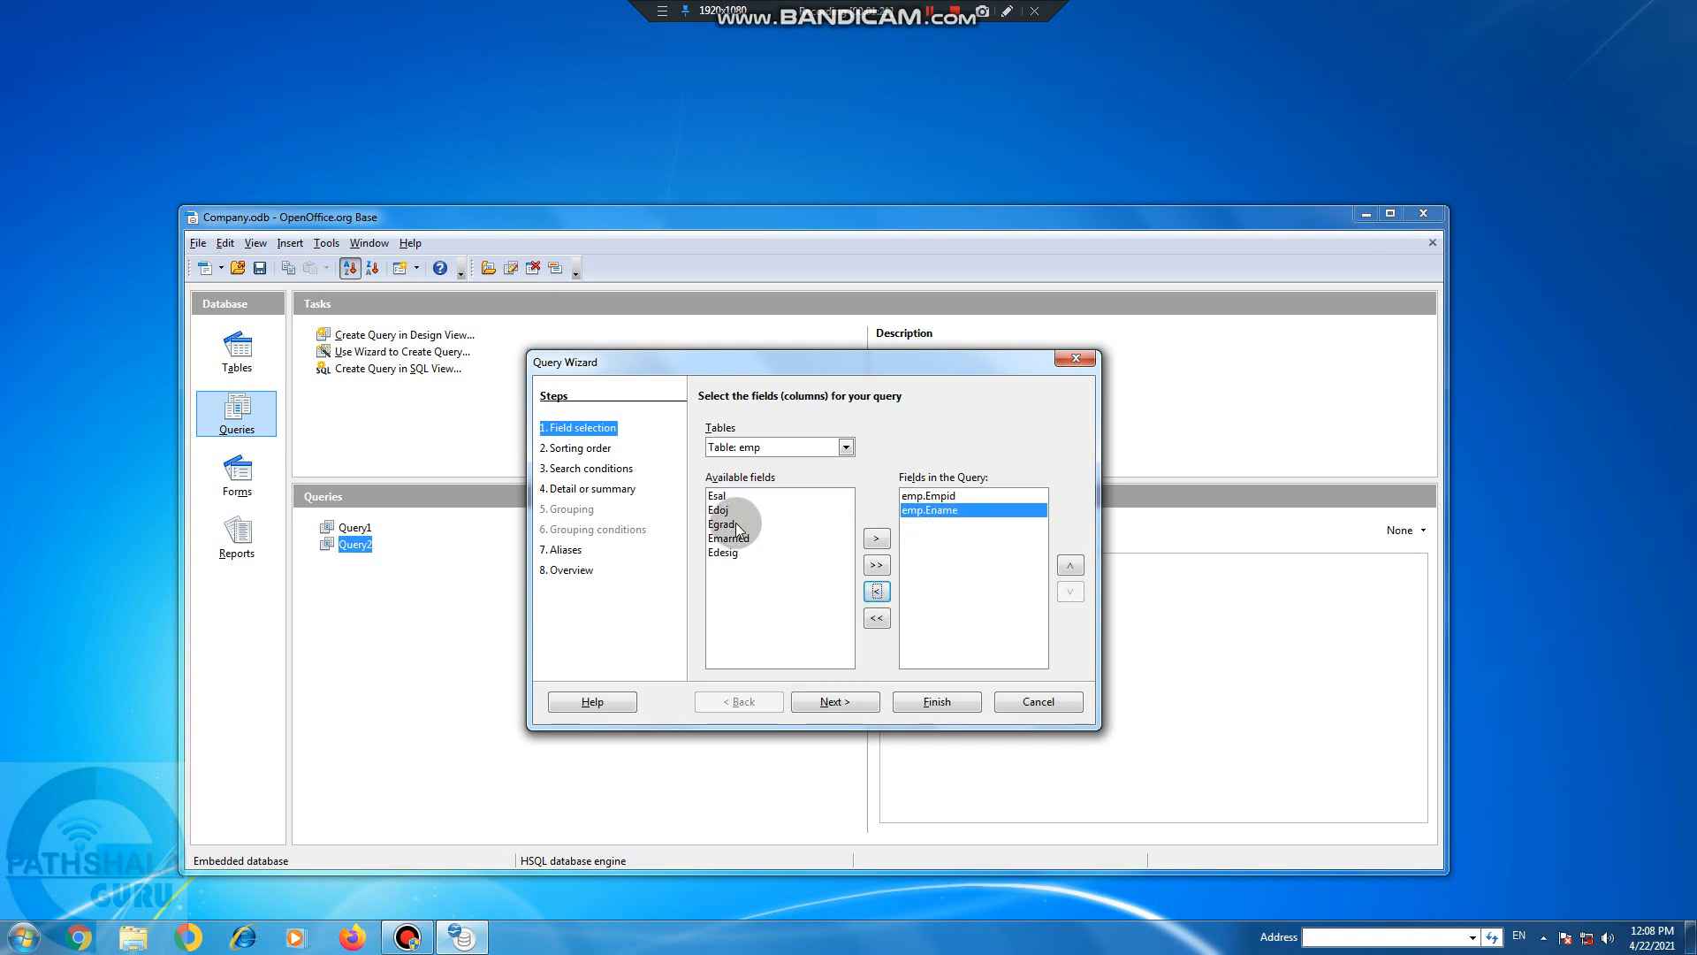
left_click(722, 496)
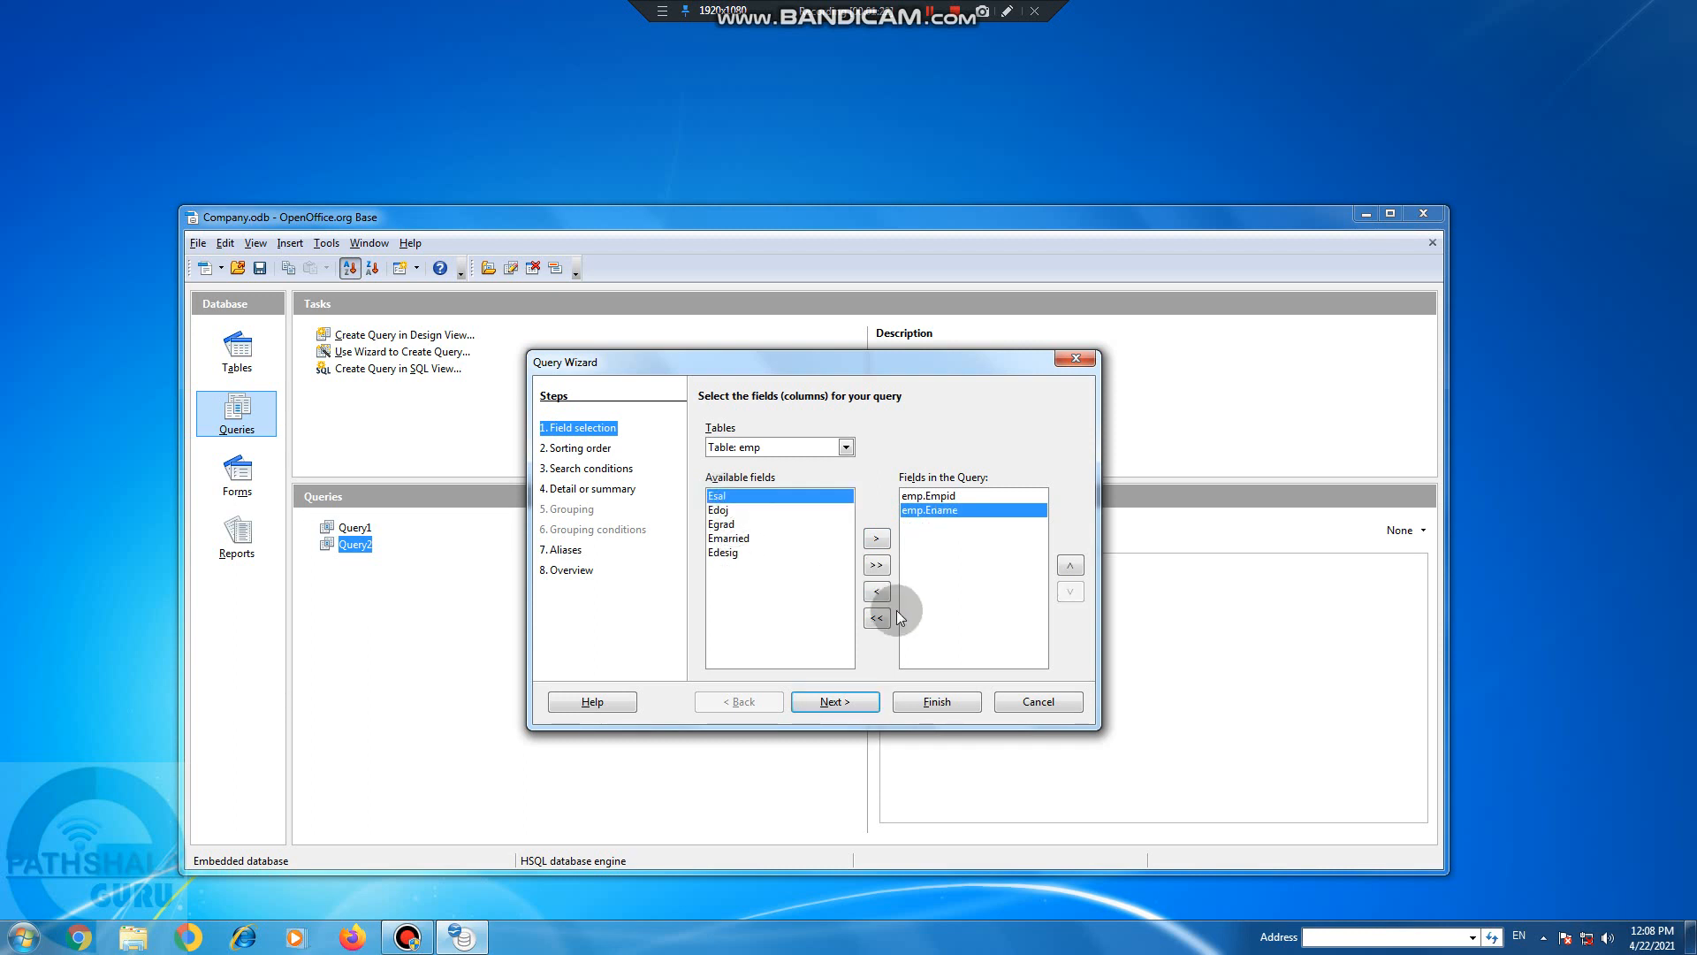
left_click(877, 541)
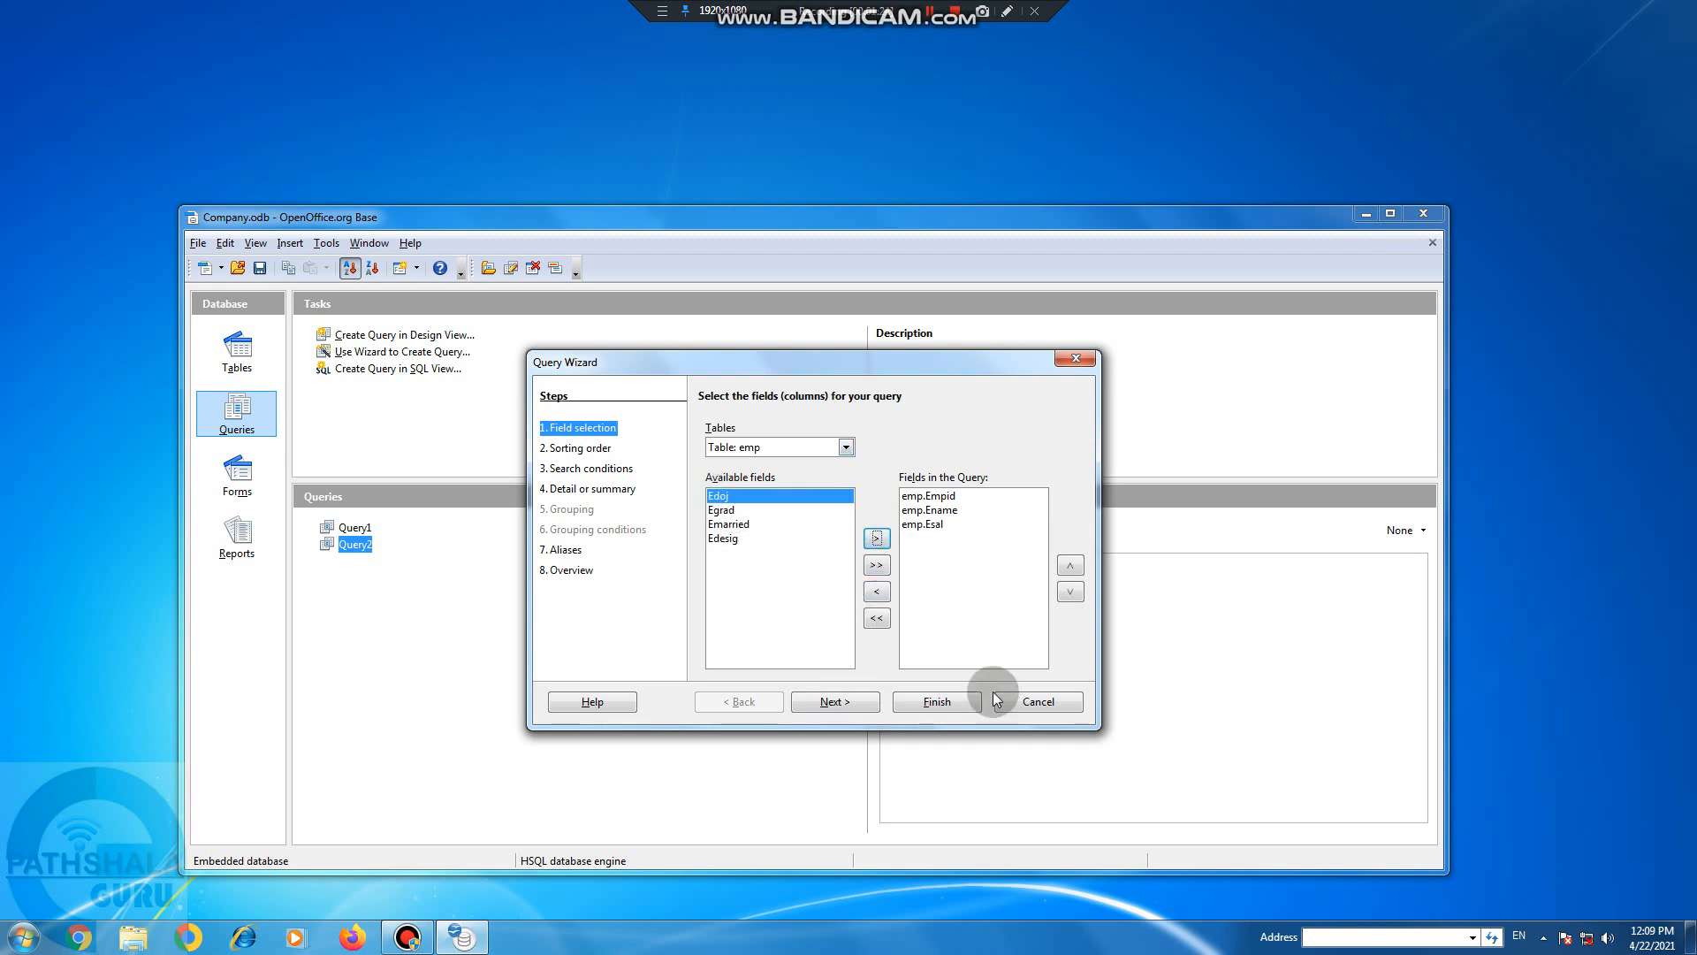
Finish the wizard with its default settings to run the query, and close the displayed query results.
left_click(939, 701)
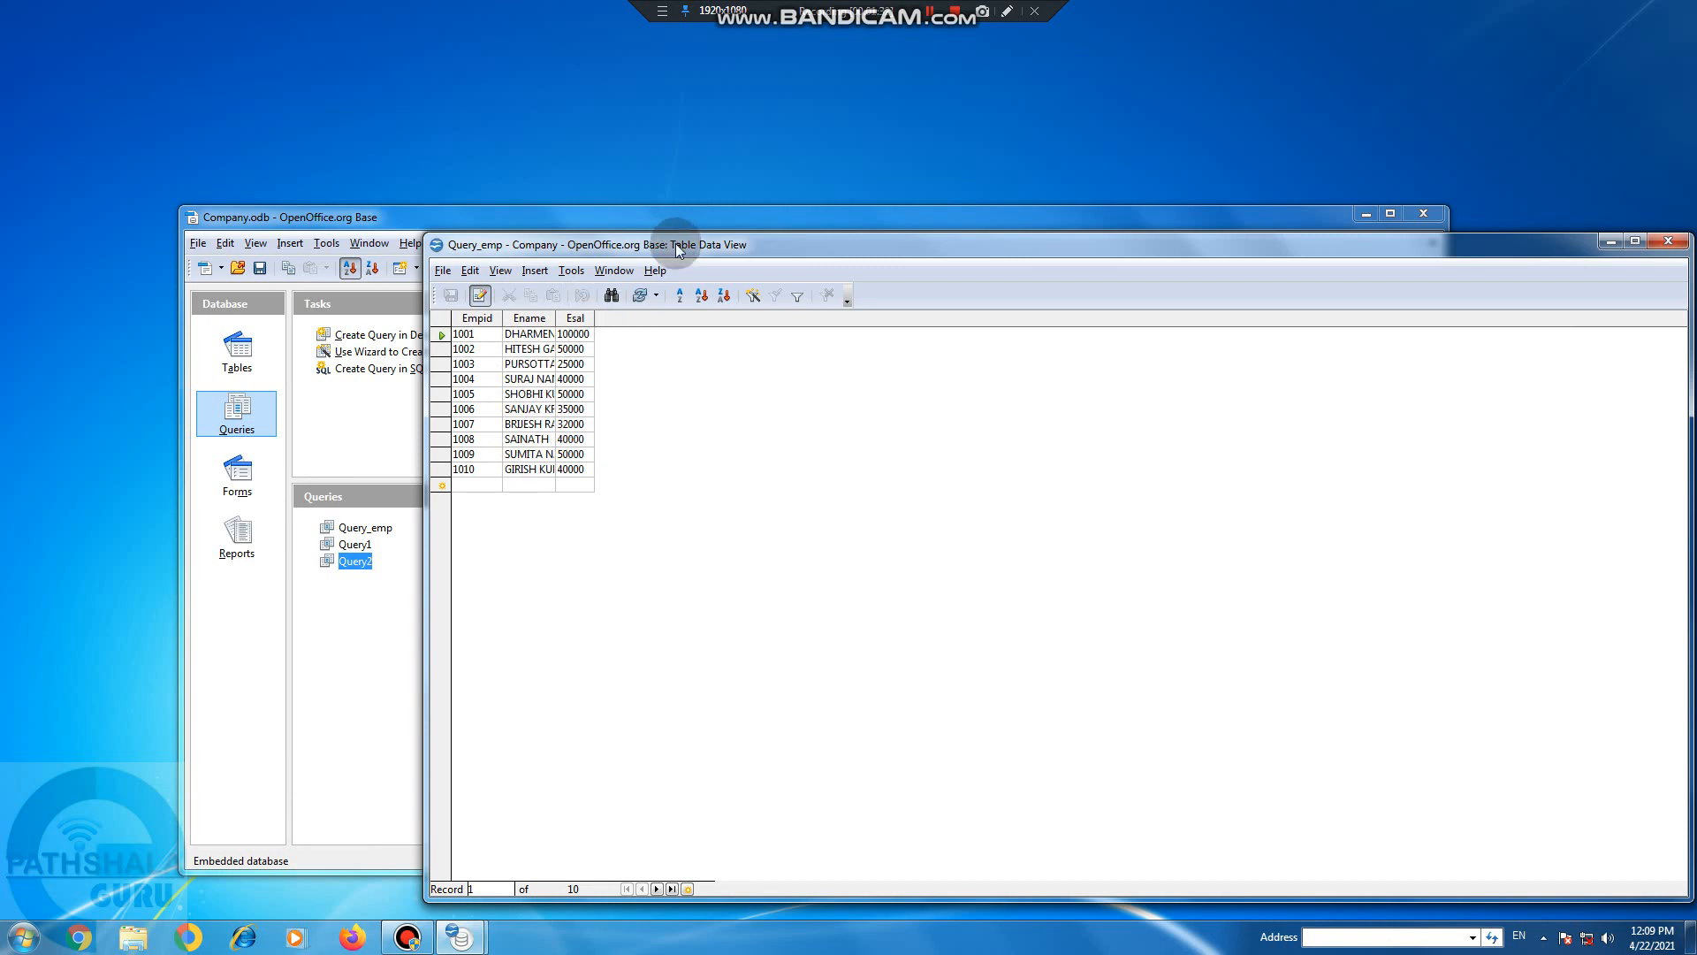
left_click_drag(672, 245, 533, 256)
left_click(1402, 259)
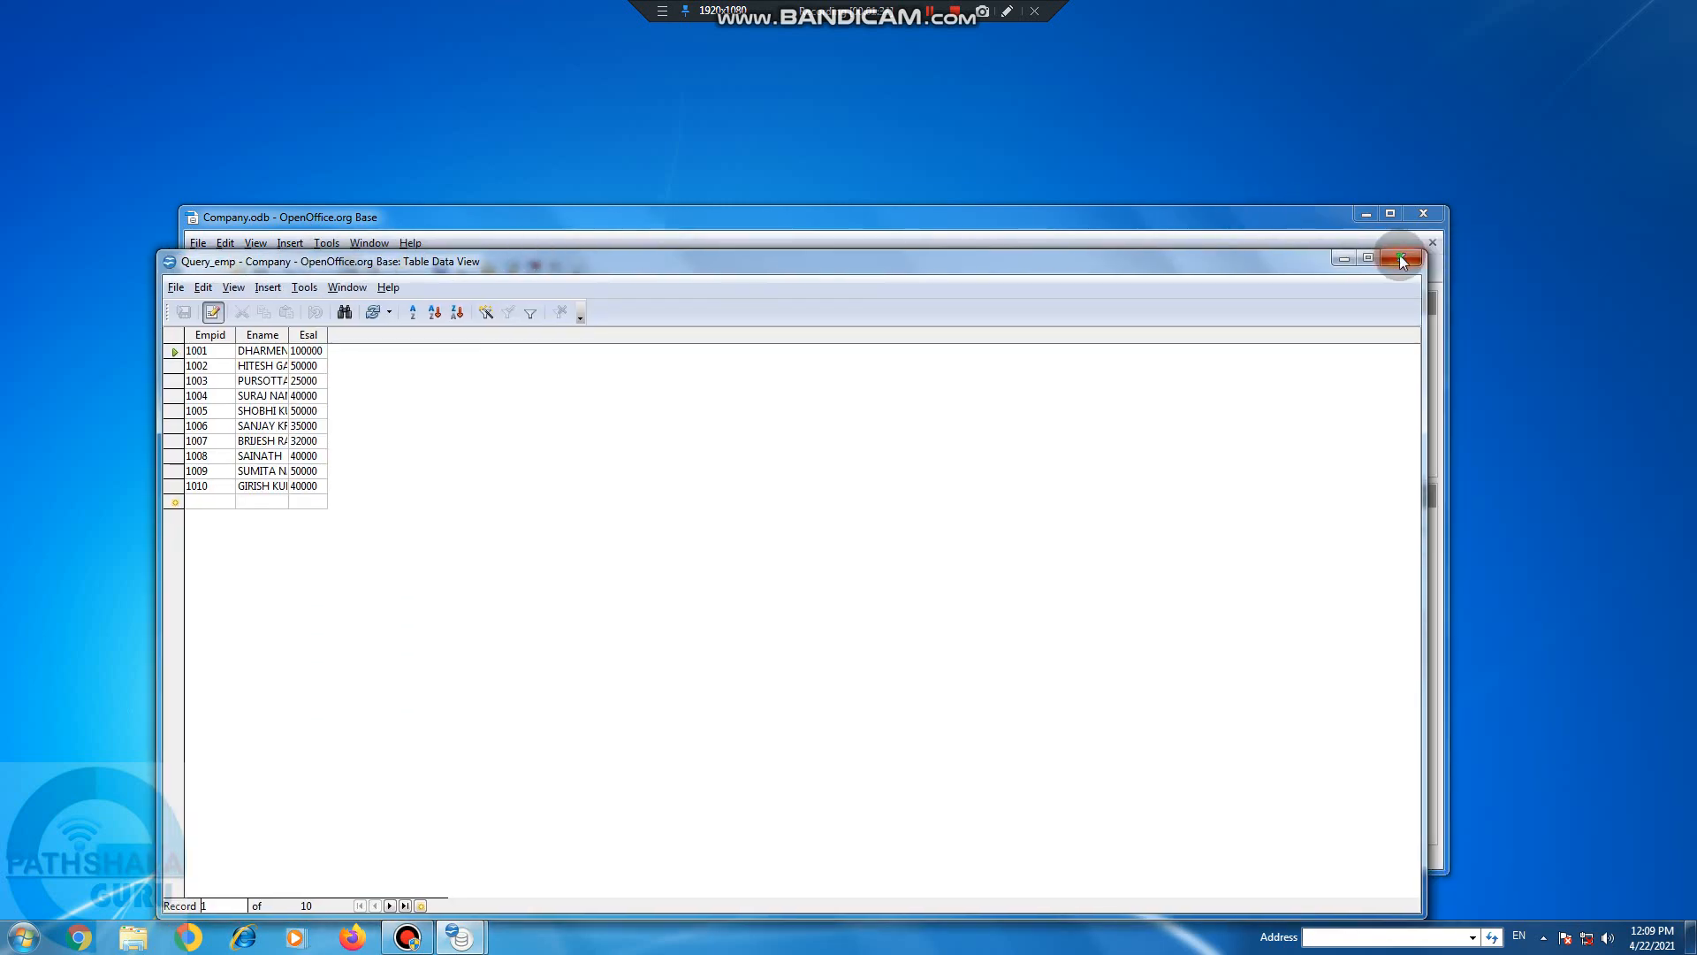
Open Query2 for editing to check which fields it uses, and close the query design without changes.
left_click(348, 570)
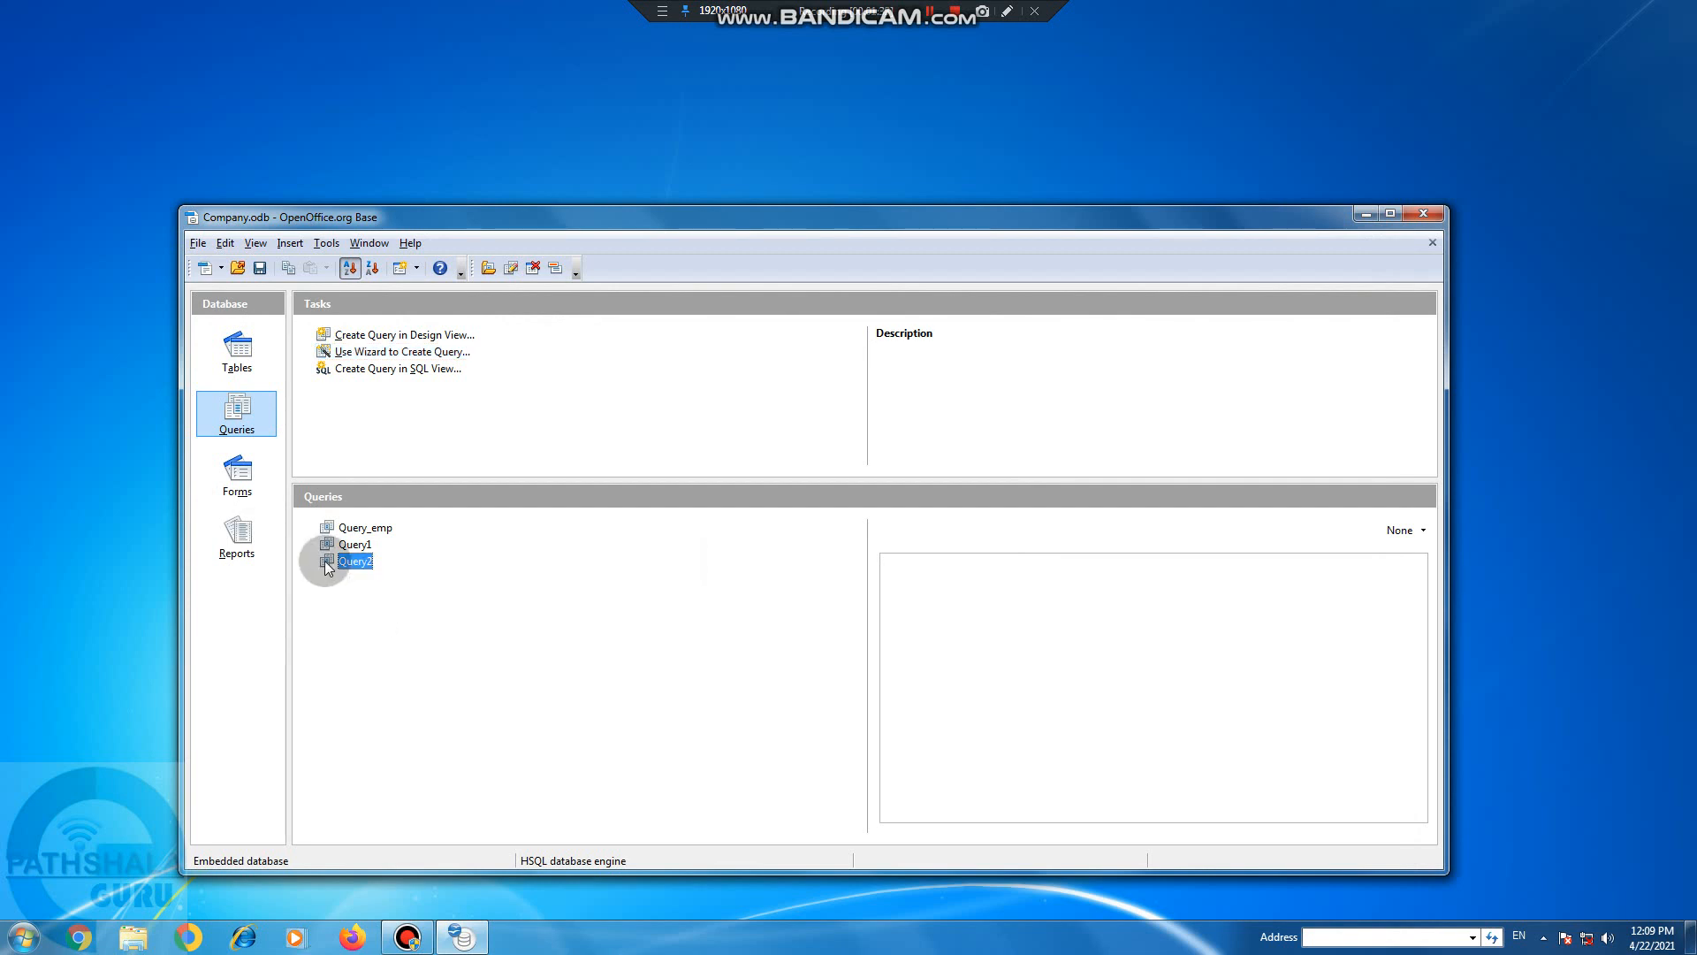
right_click(326, 566)
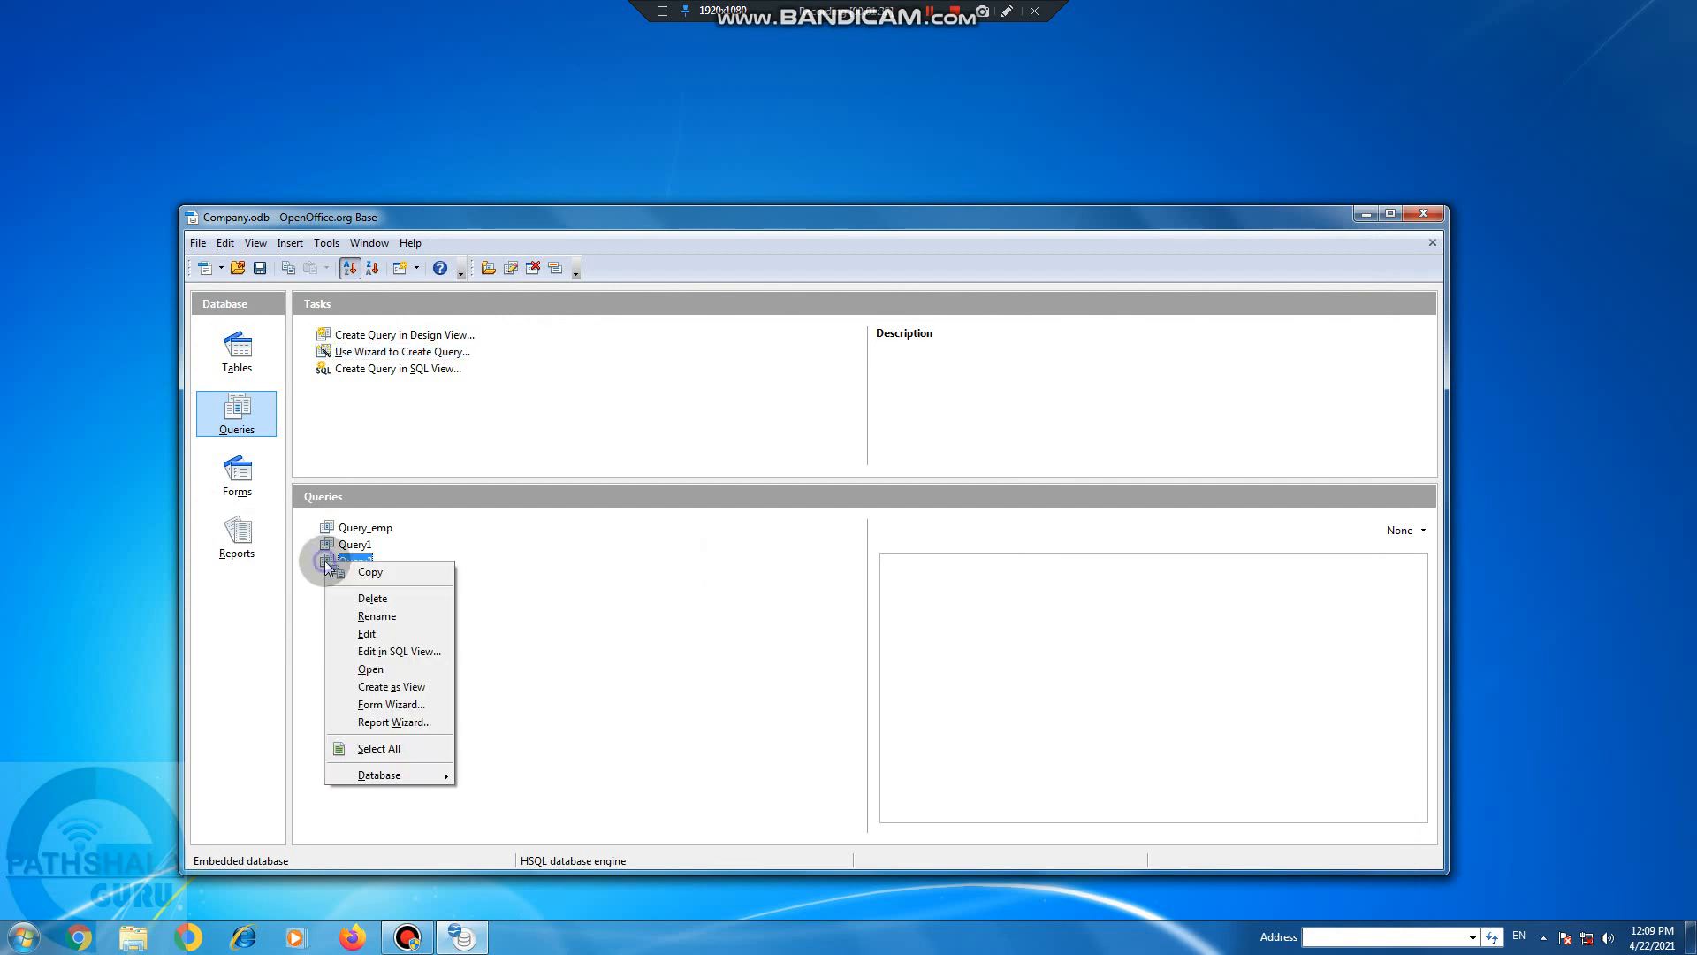
left_click(369, 633)
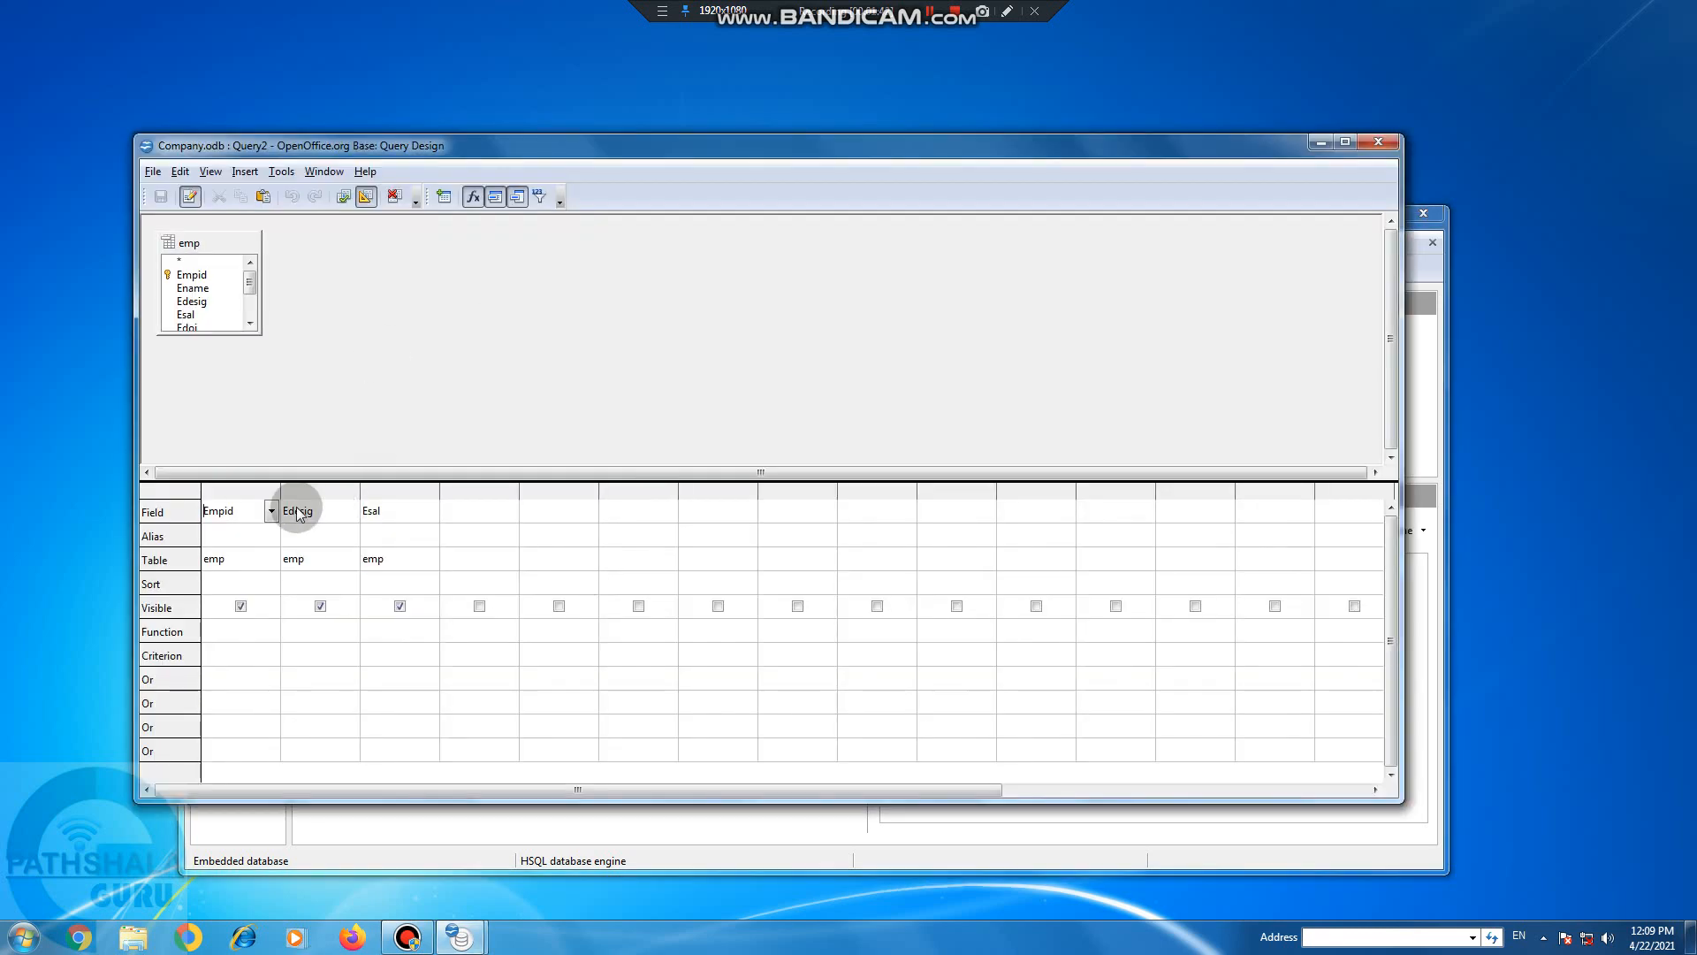
left_click(1378, 141)
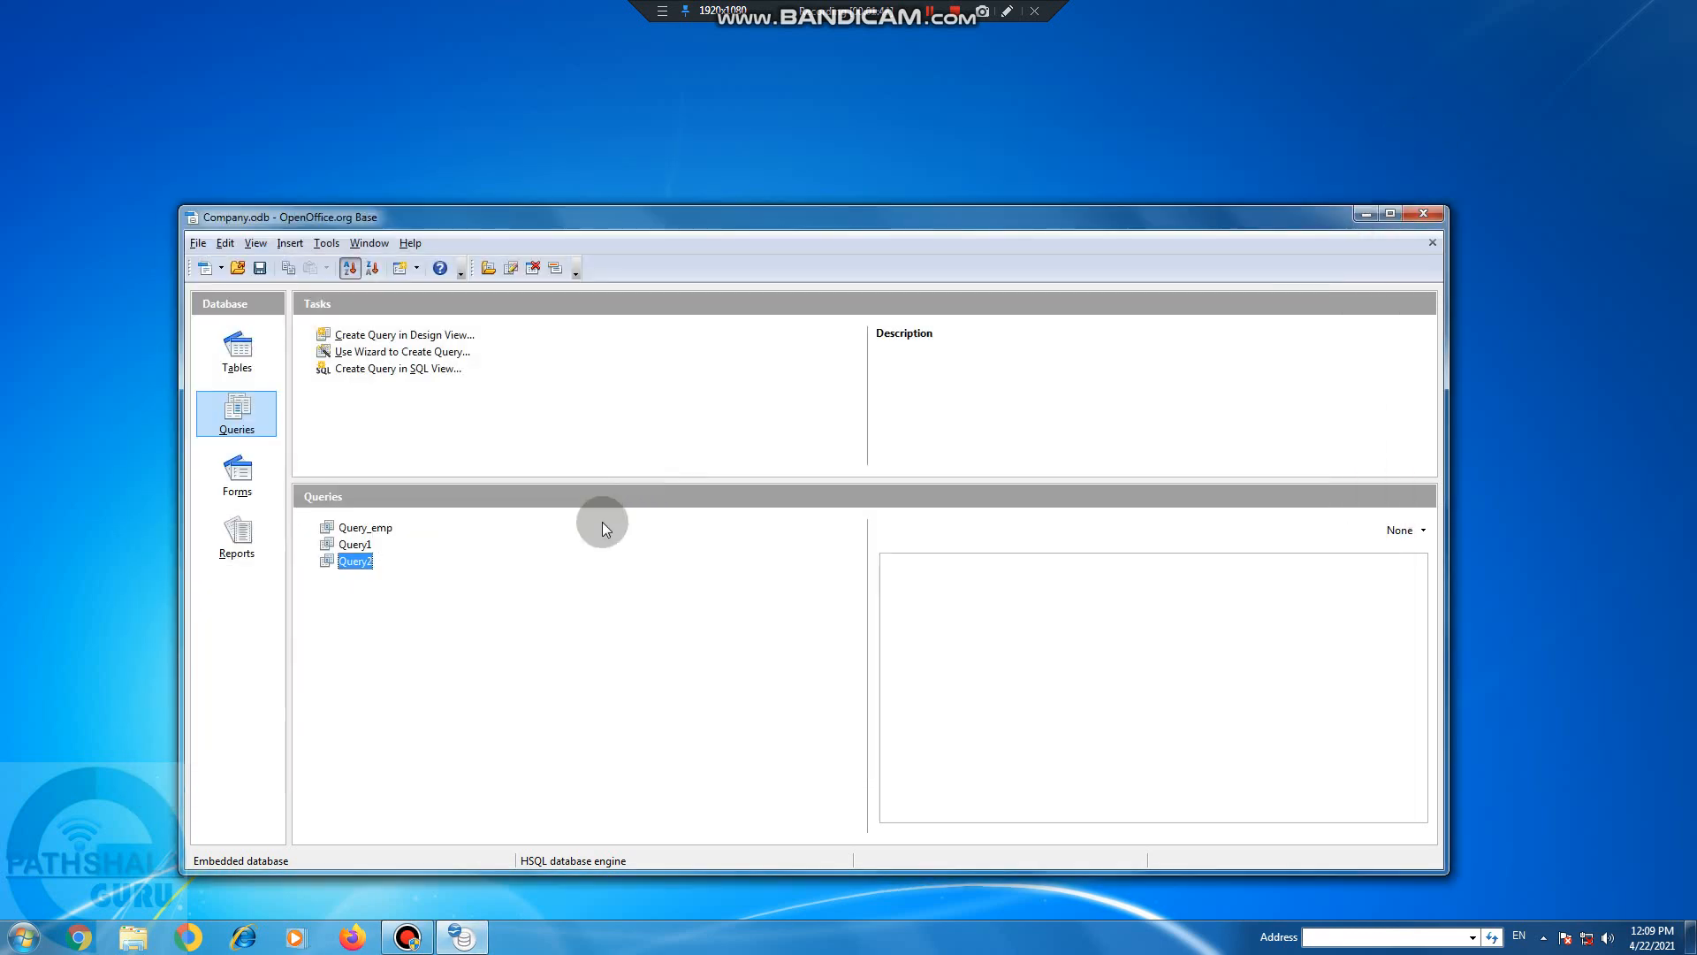
Start another query with the Query Wizard and choose the emp table as its source.
left_click(602, 525)
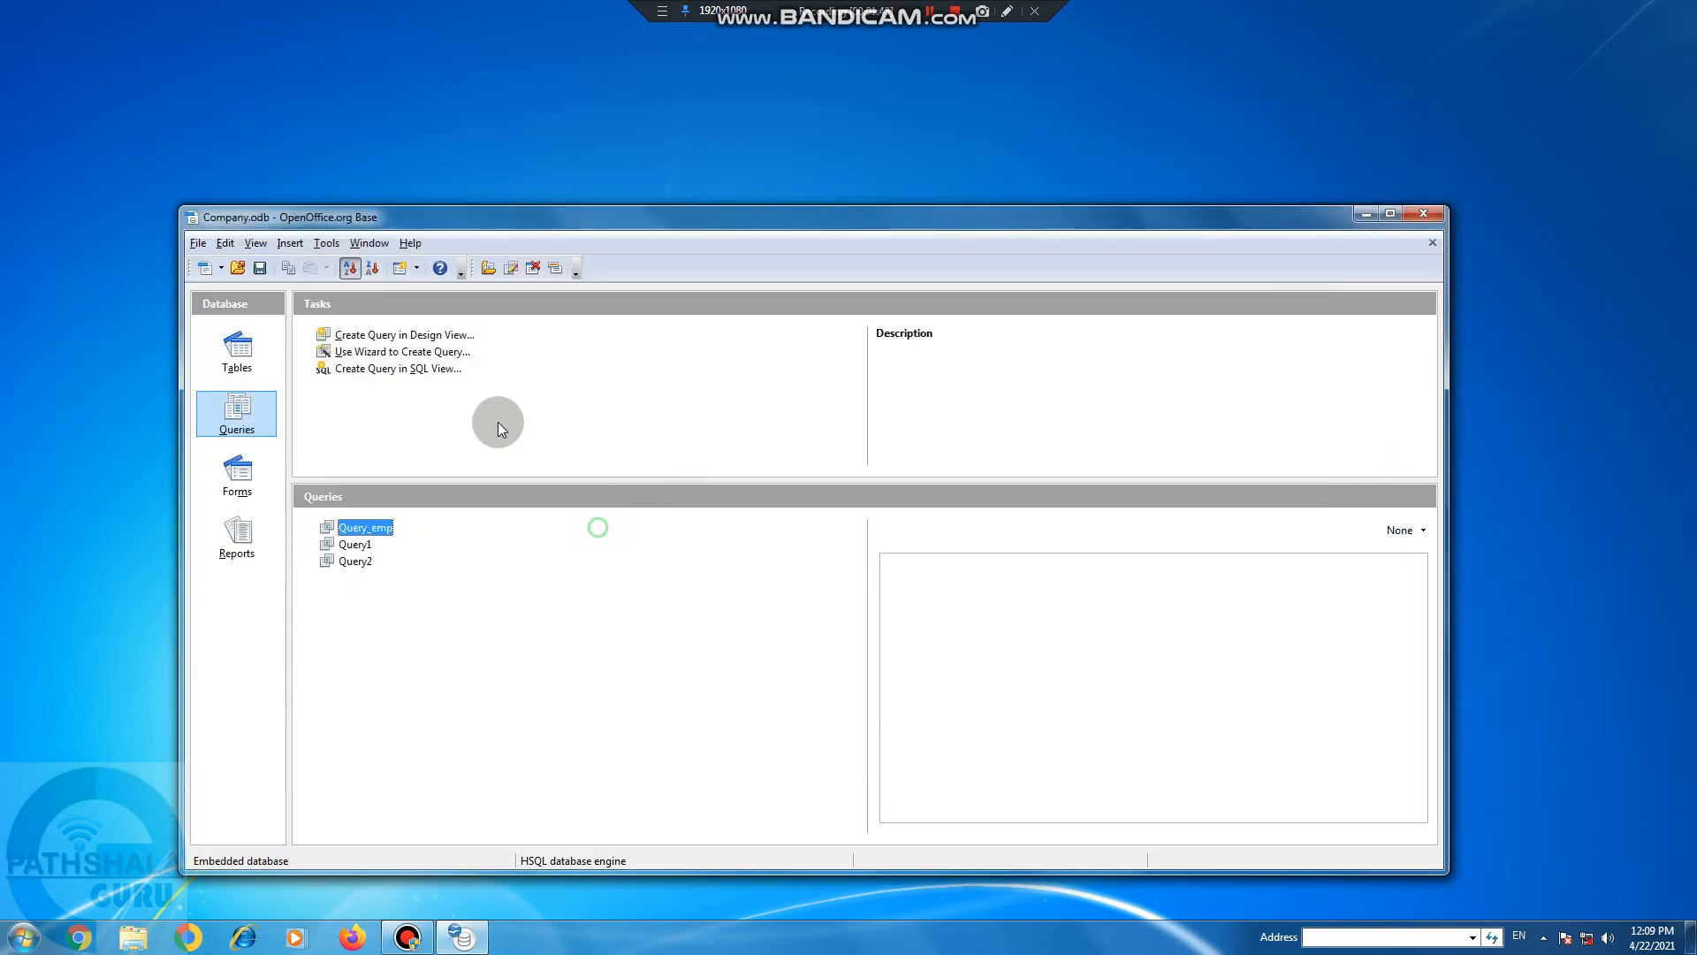
left_click(399, 352)
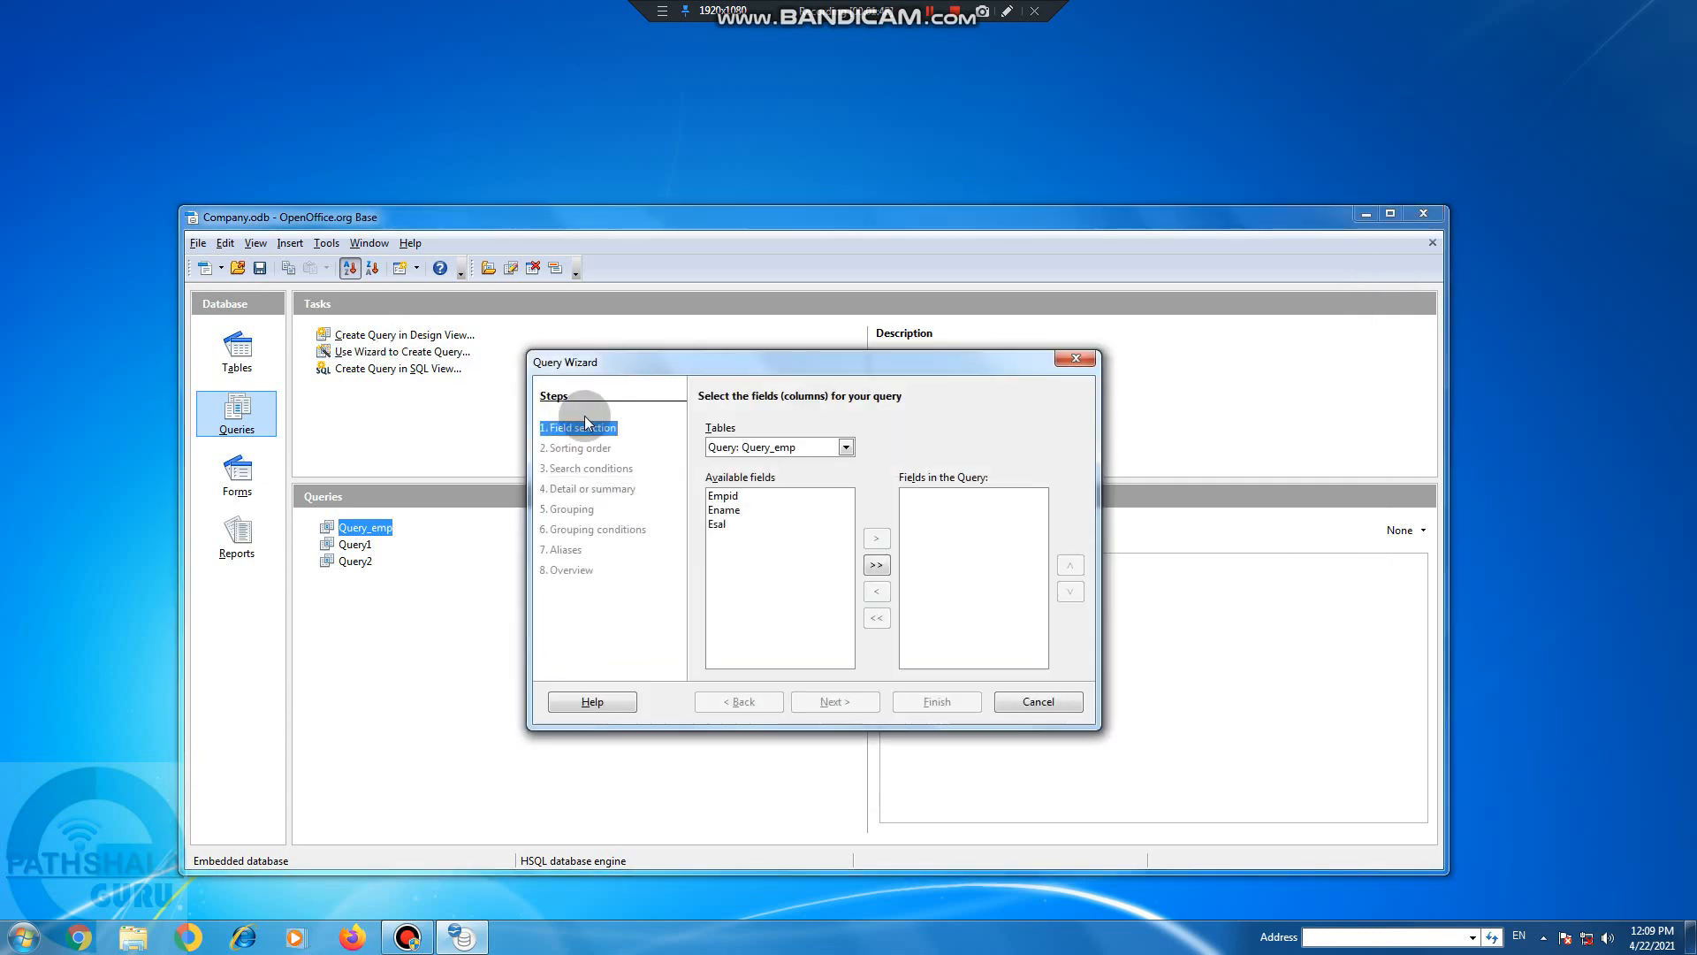
left_click(845, 447)
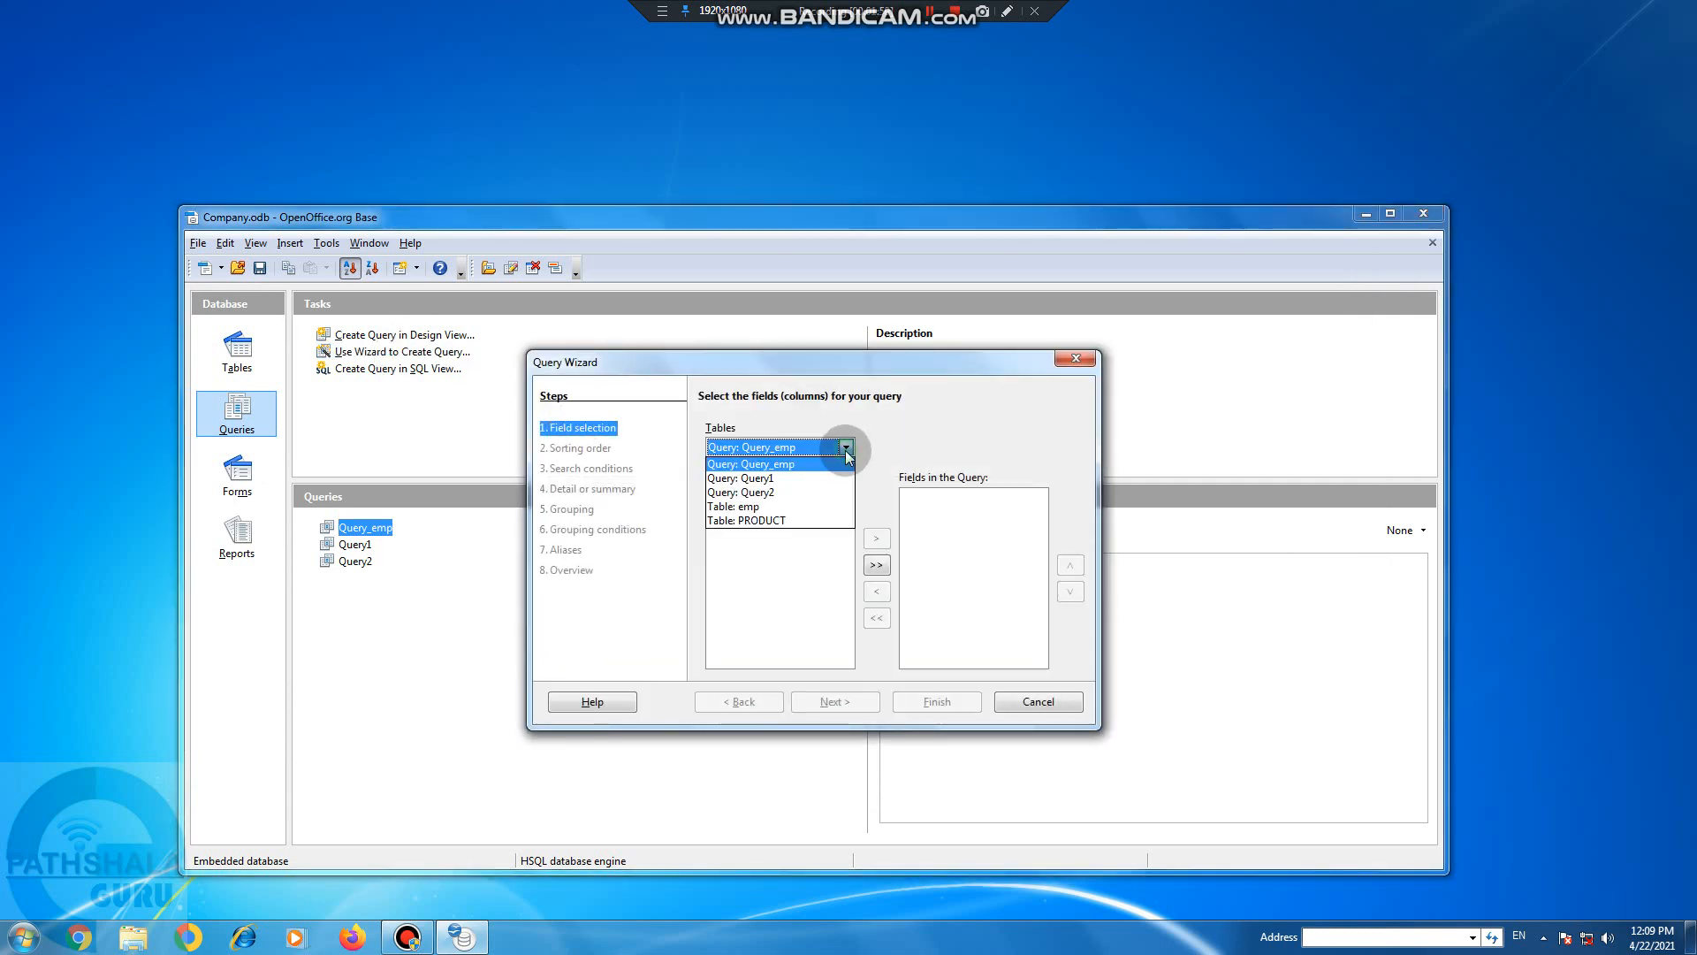
left_click(787, 506)
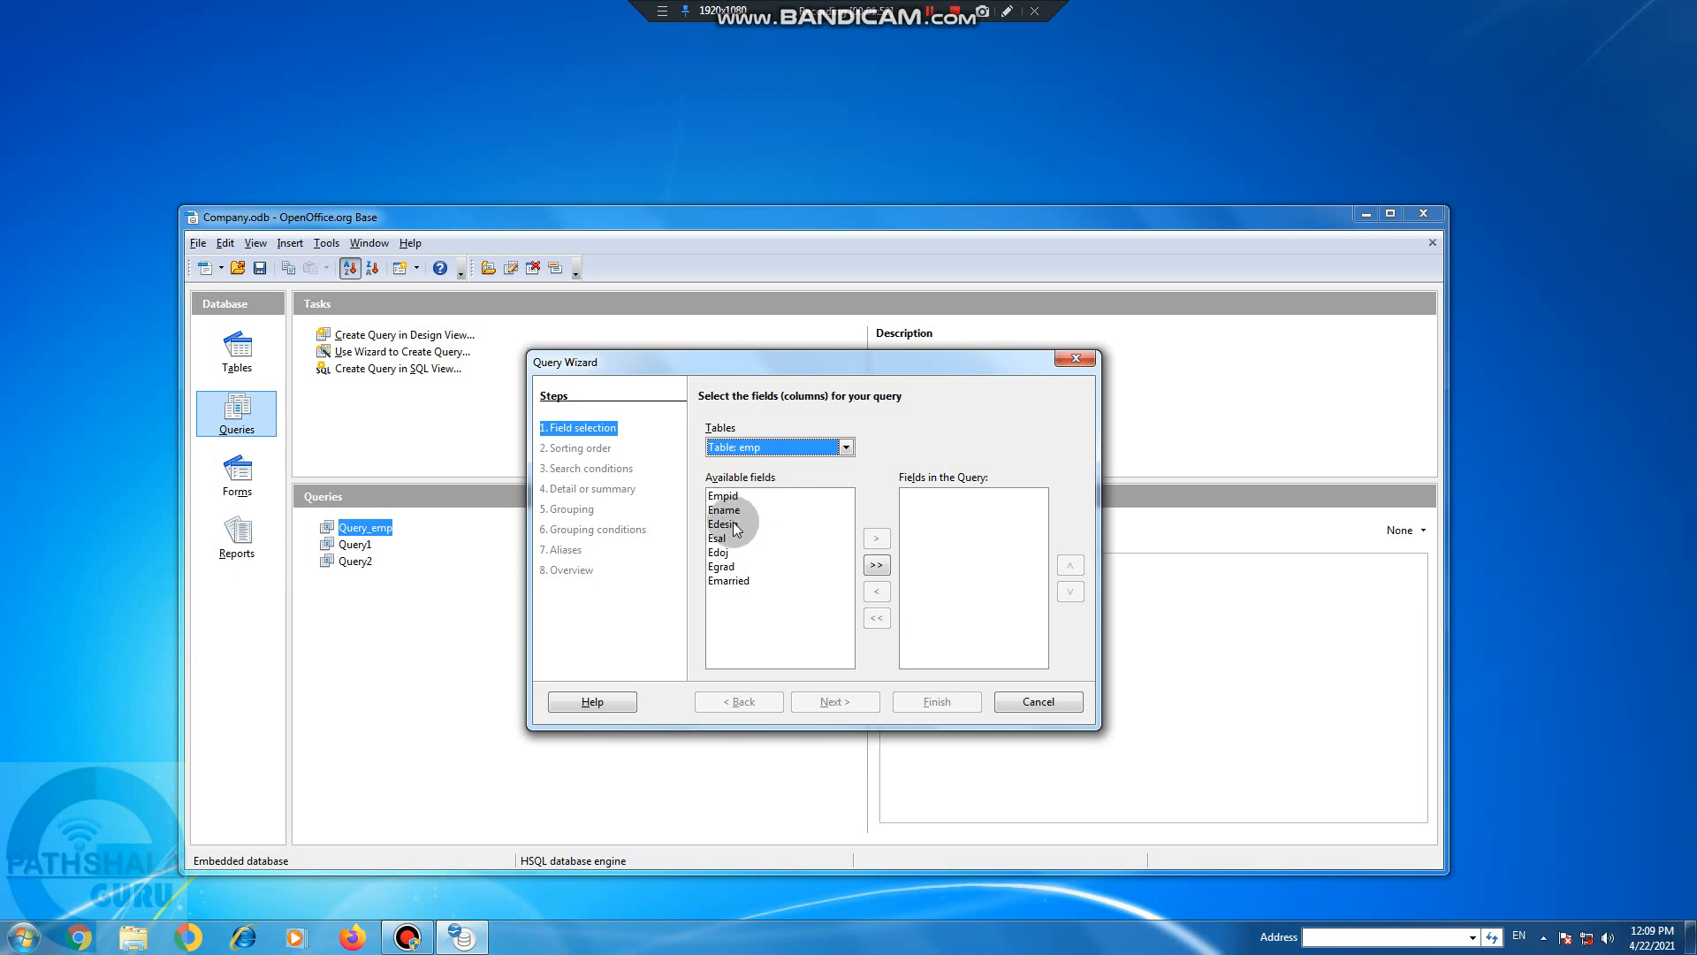
Add the Empid, Edesig and Esal fields of the emp table to the new query.
left_click(723, 496)
left_click(878, 541)
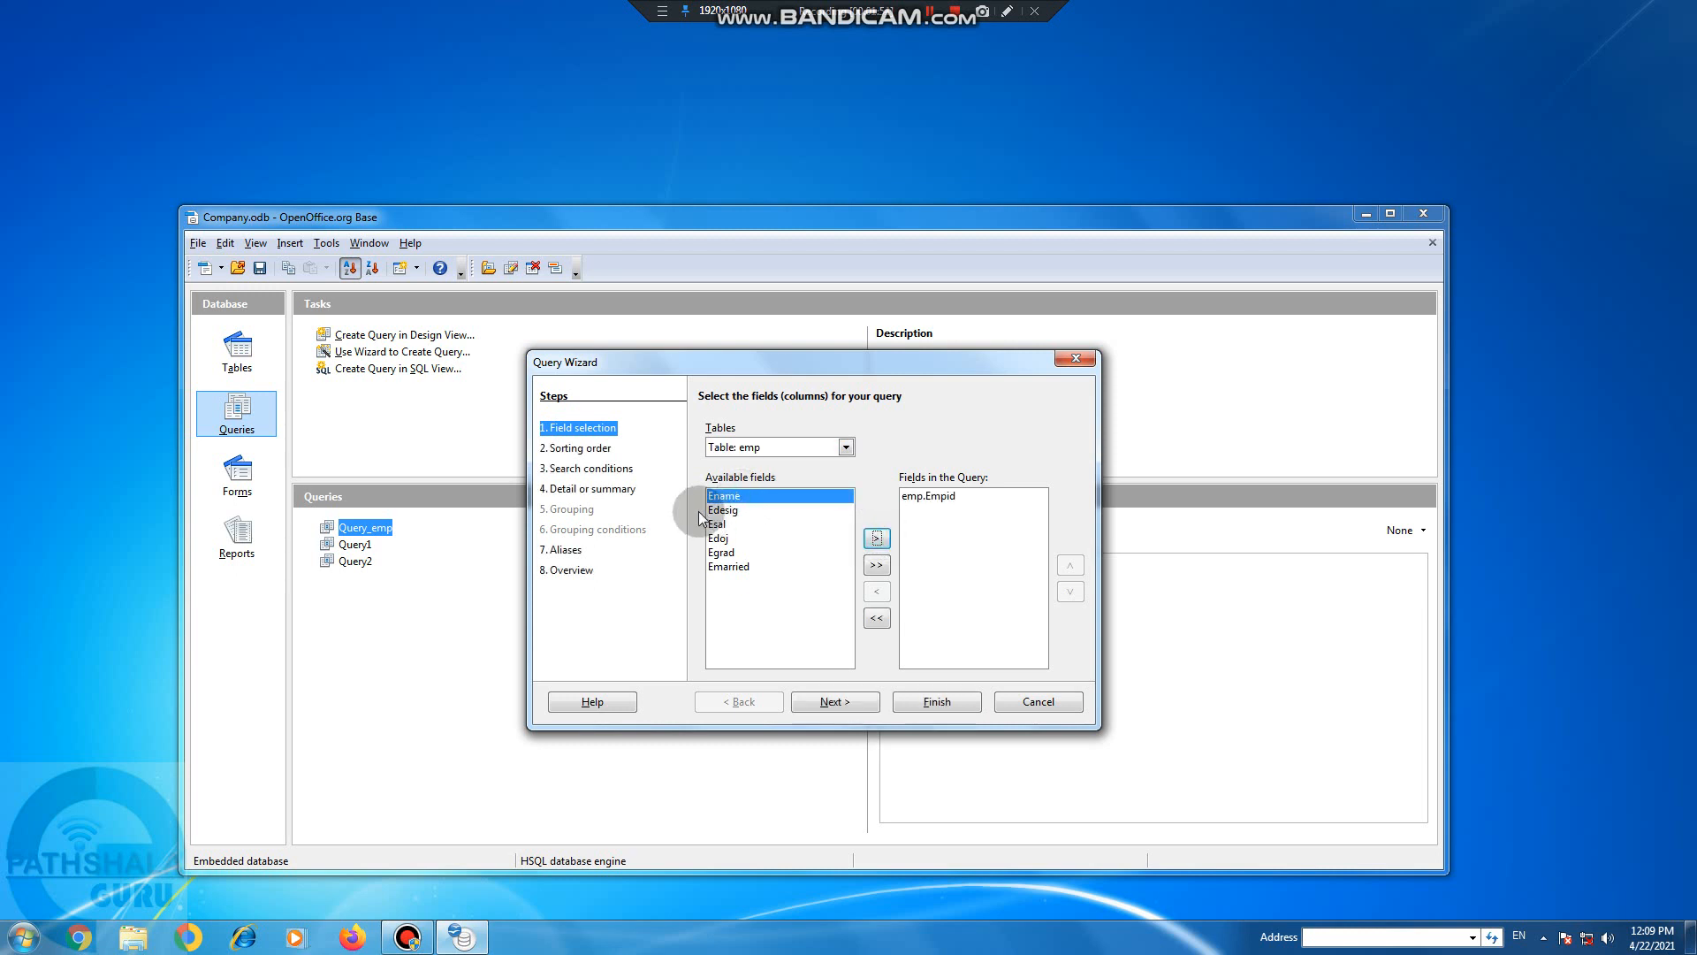
left_click(698, 511)
left_click(876, 541)
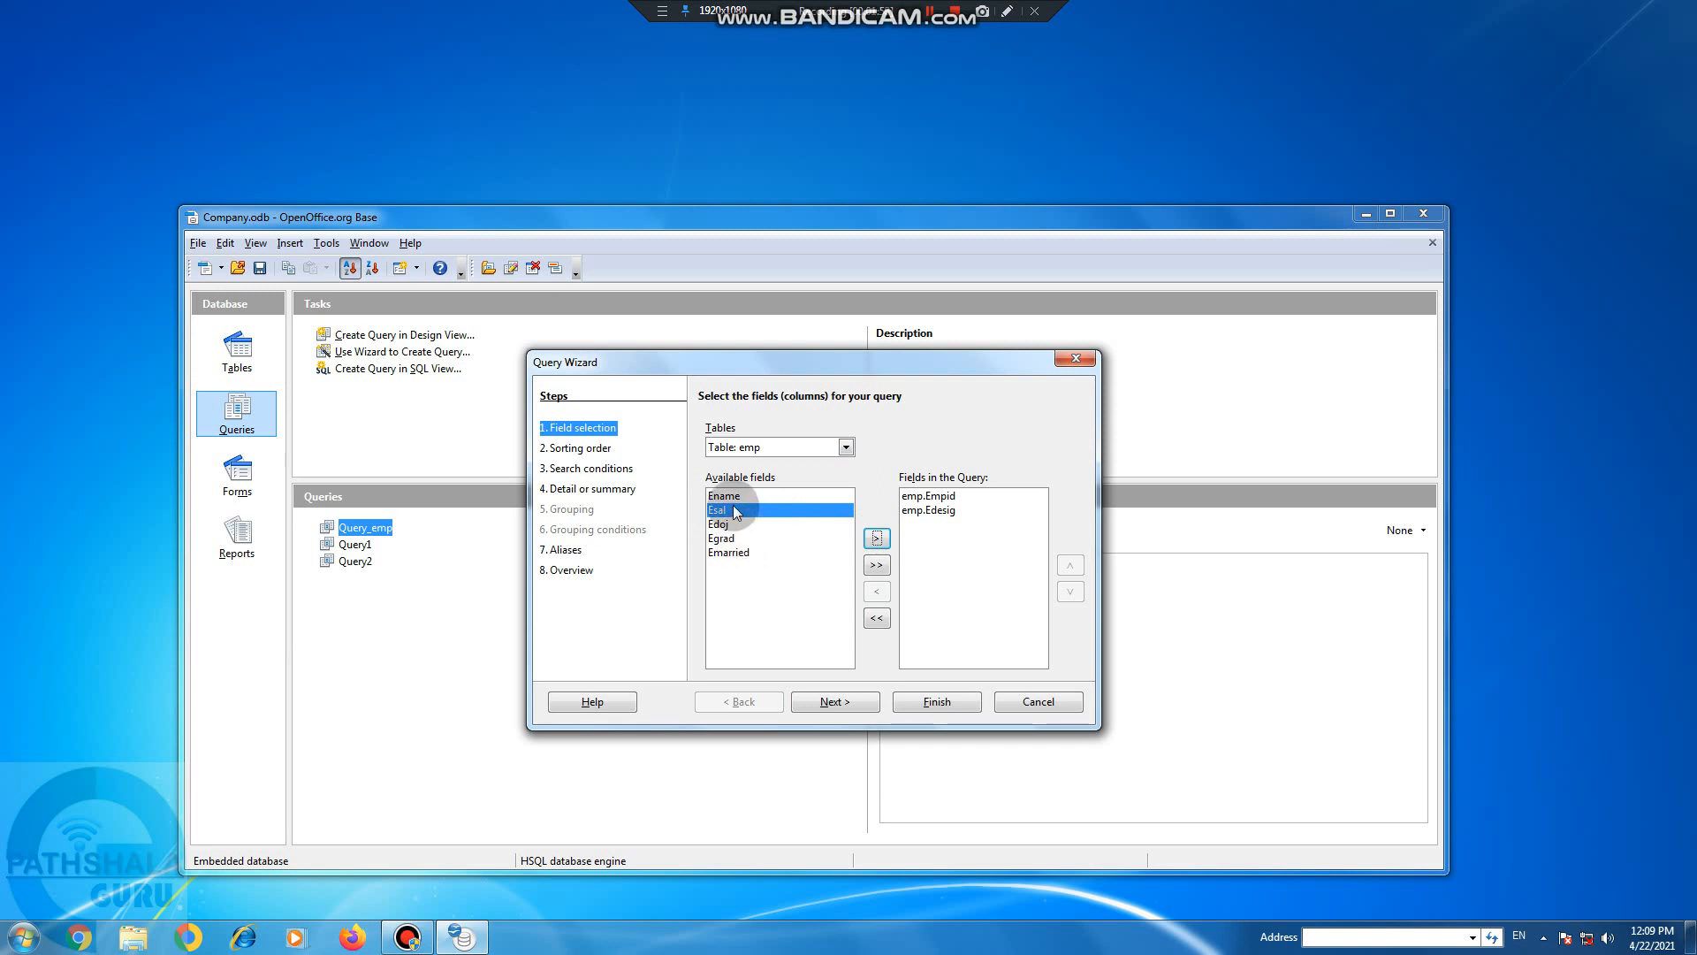
left_click(877, 538)
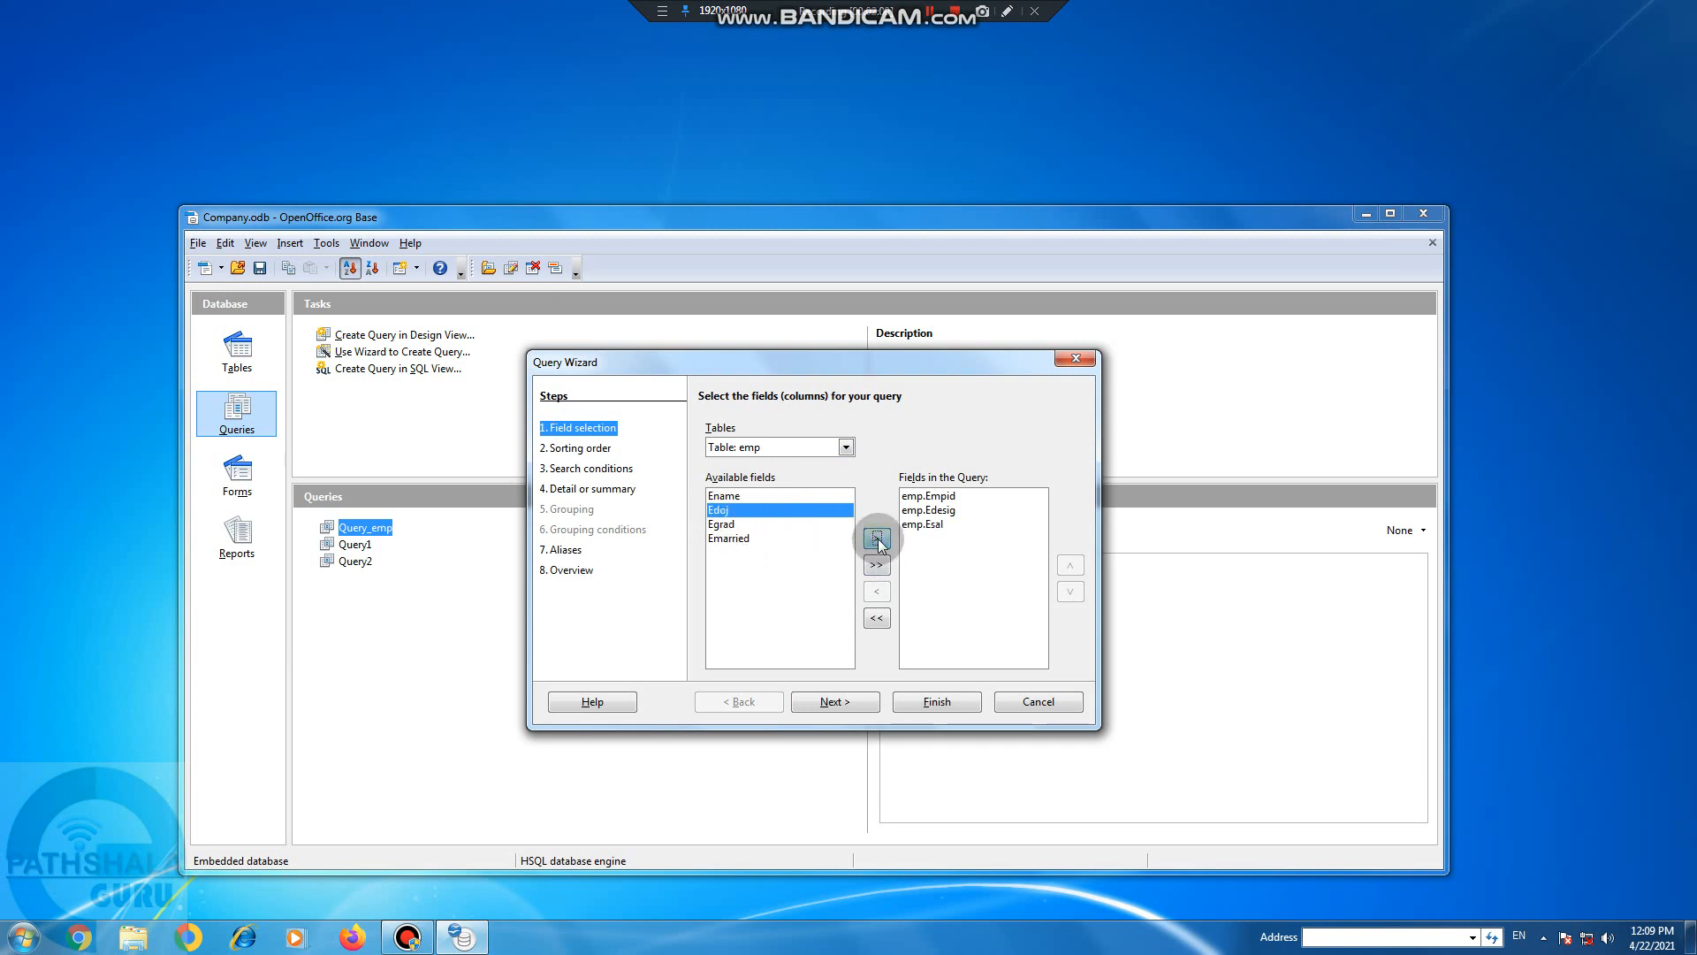
Set the query's sorting order to emp.Empid, ascending.
left_click(580, 447)
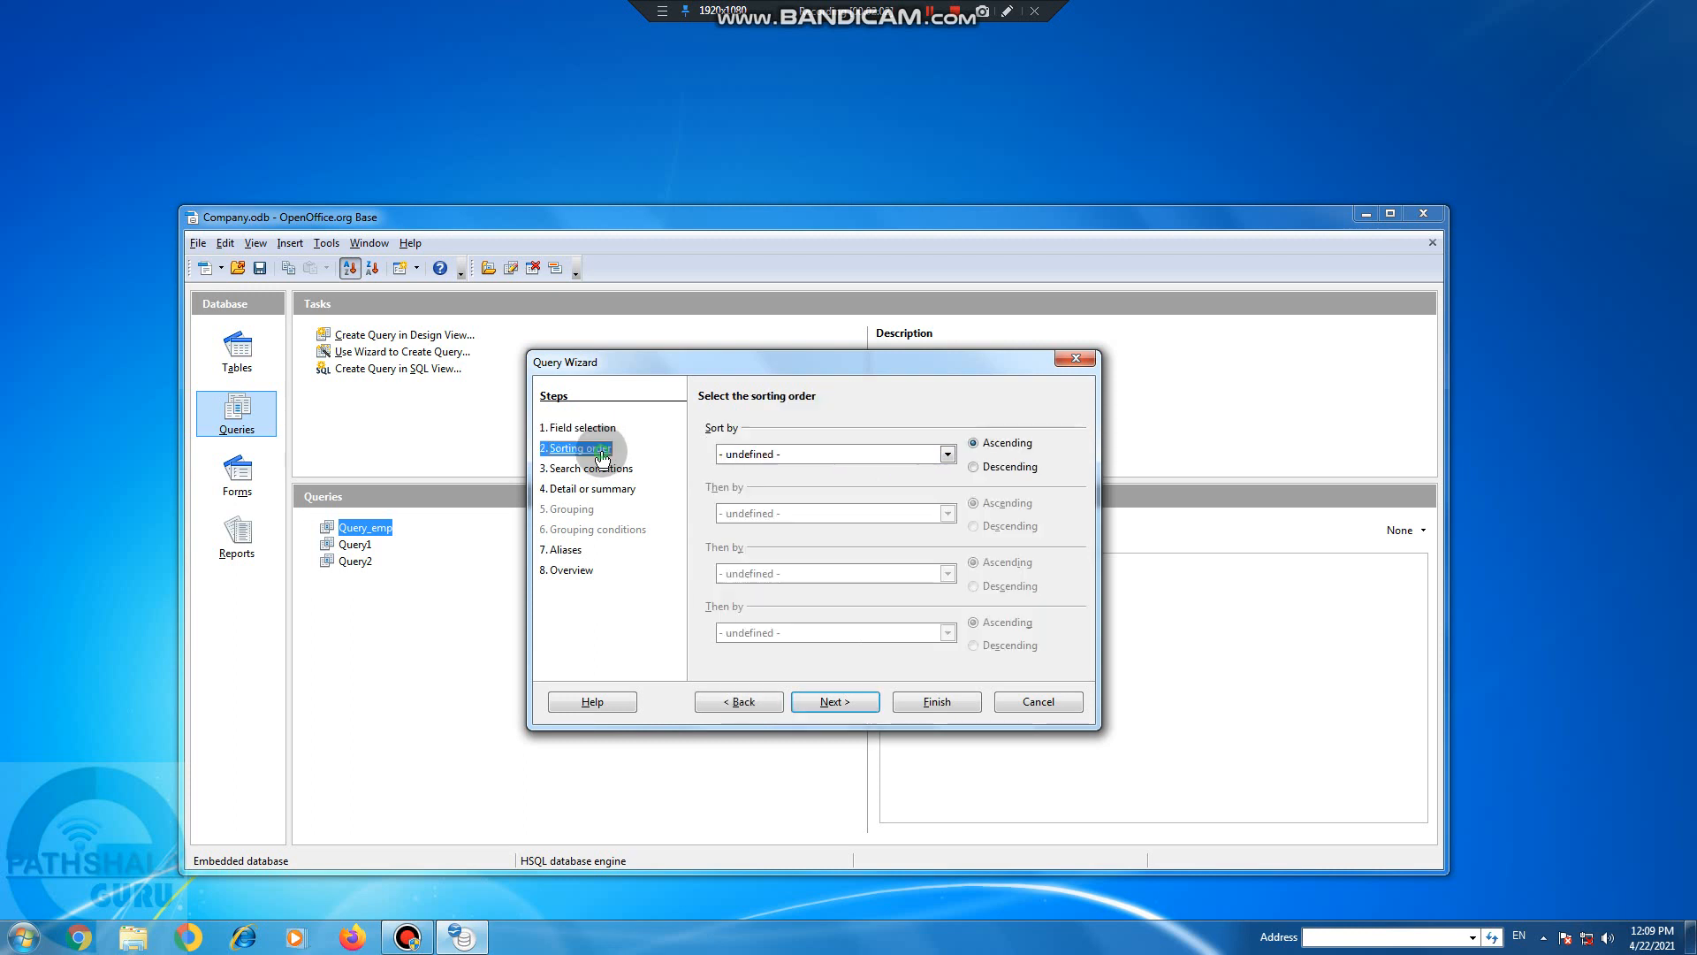
left_click(951, 461)
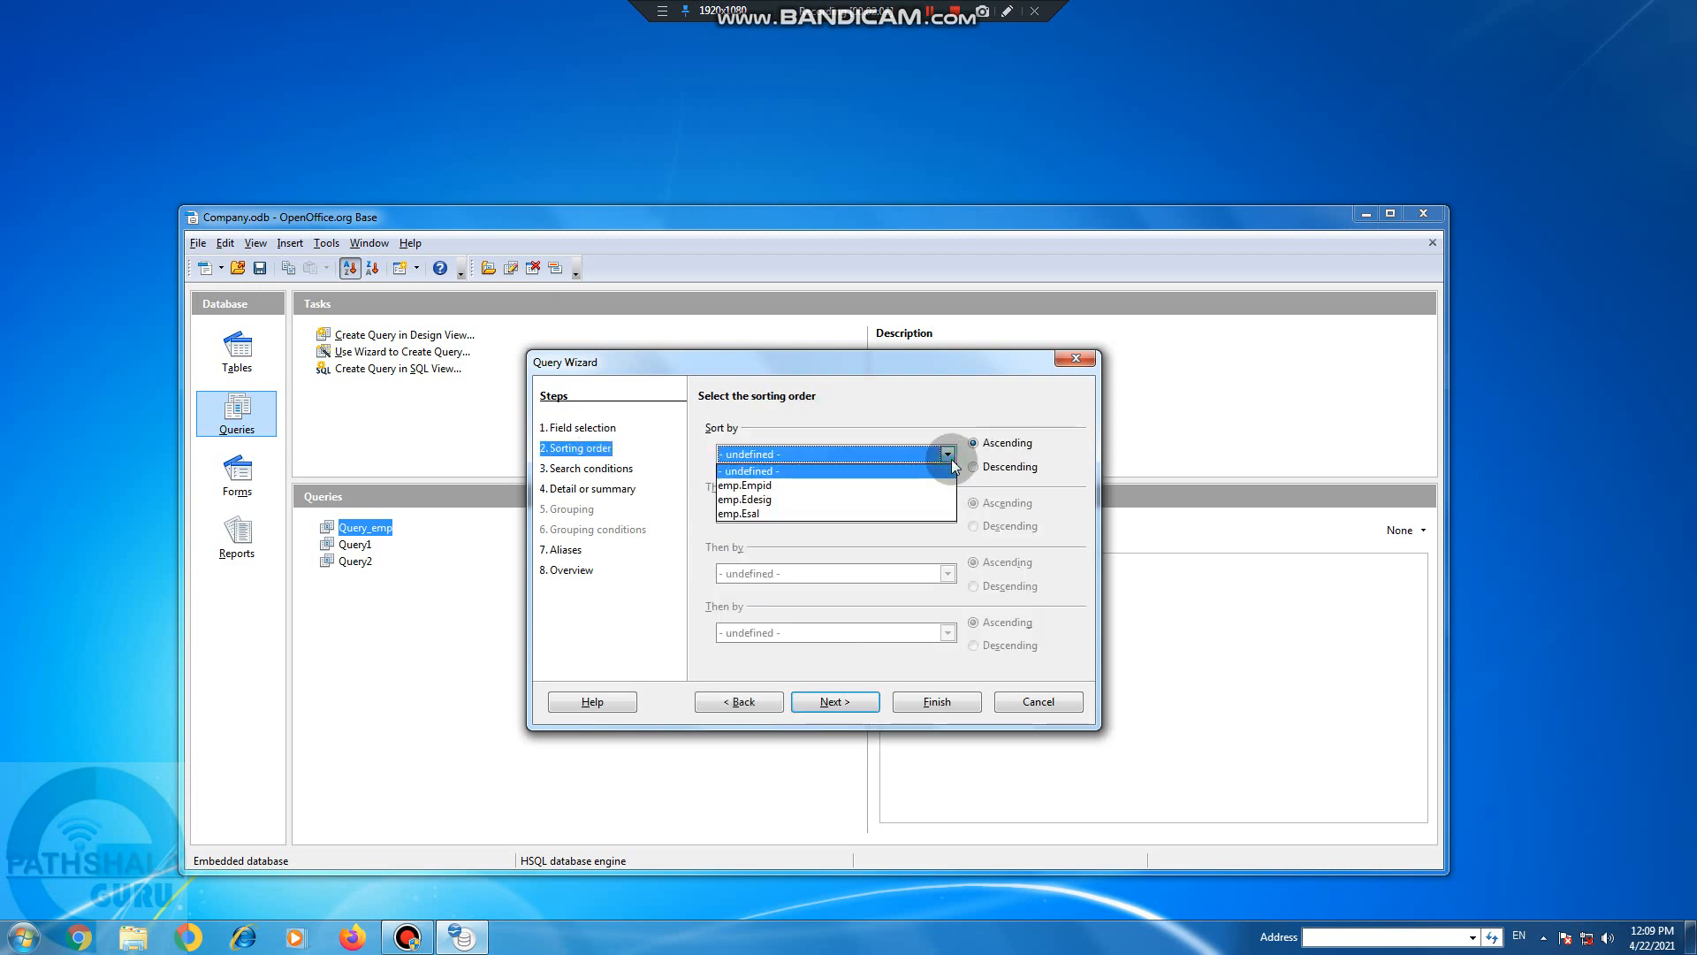
left_click(881, 486)
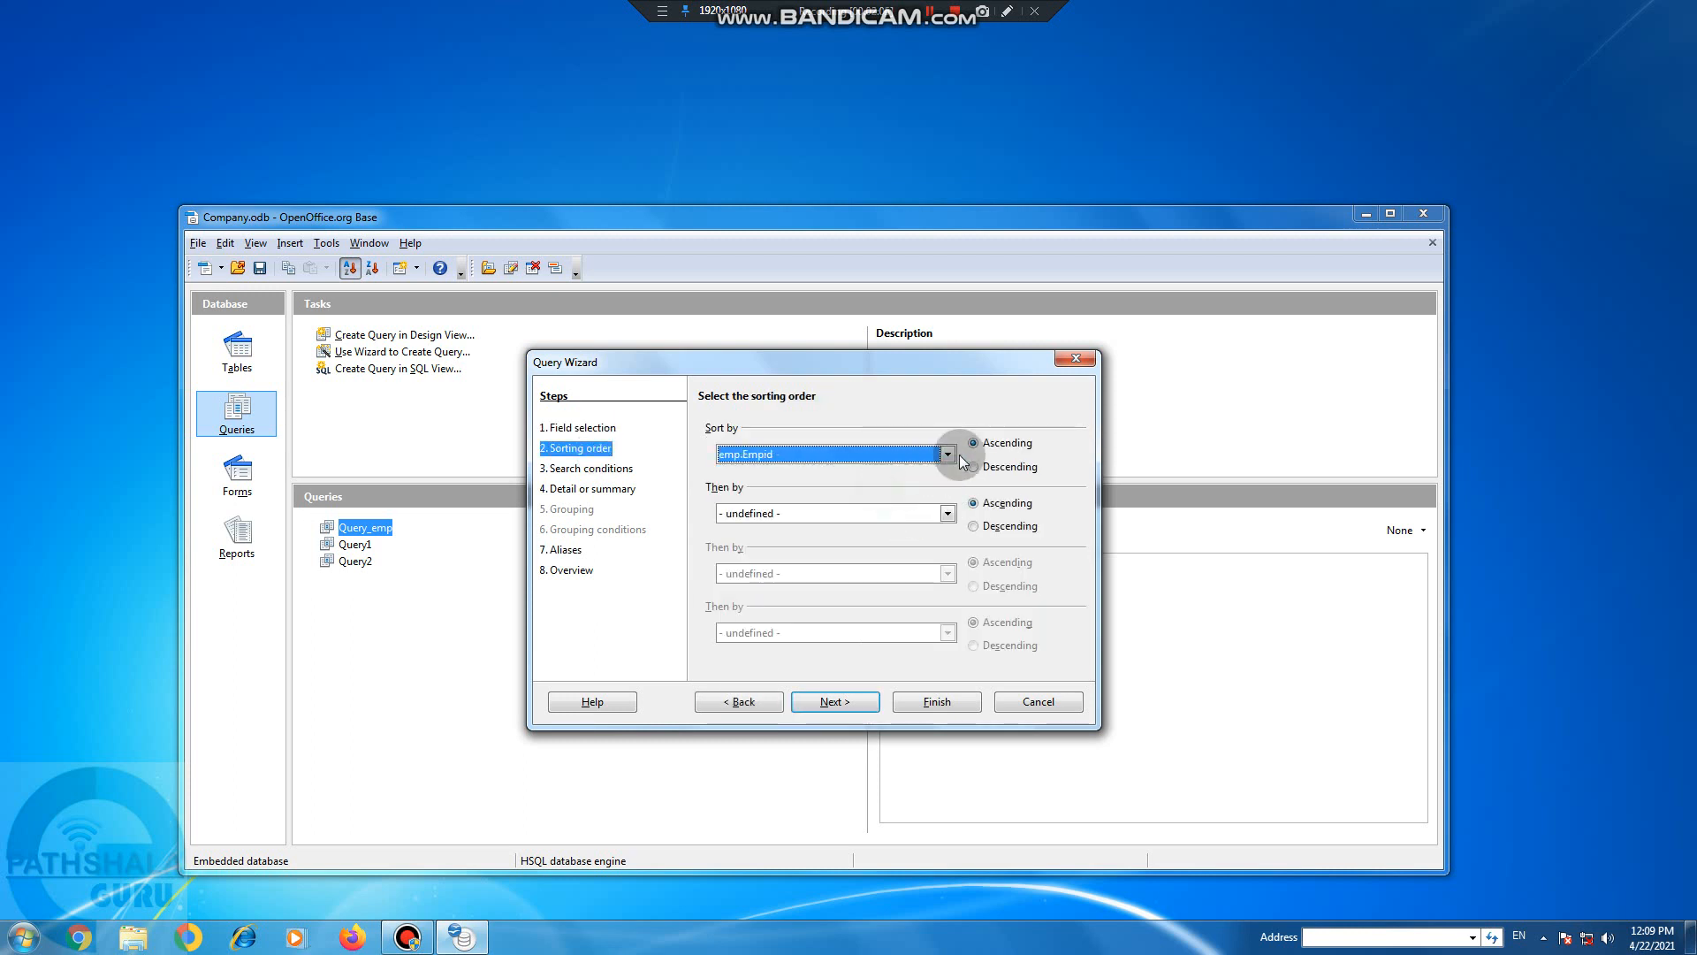
left_click(991, 446)
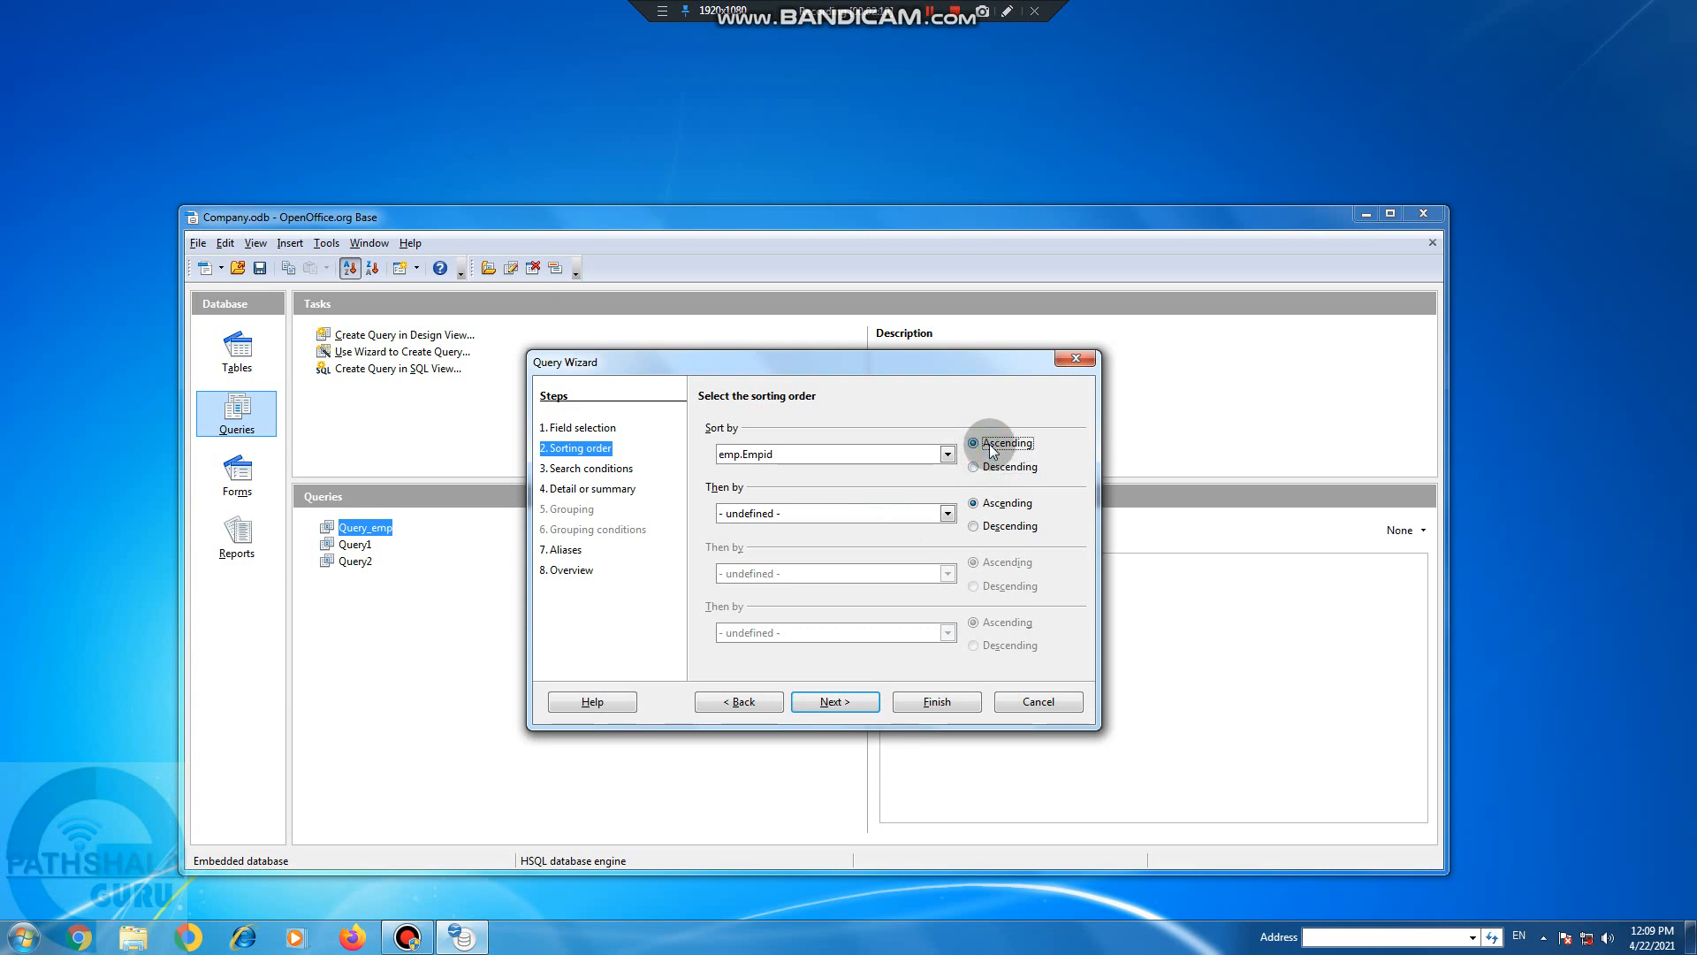
Review the wizard's search conditions, detail or summary, aliases and overview pages for the new query.
left_click(615, 470)
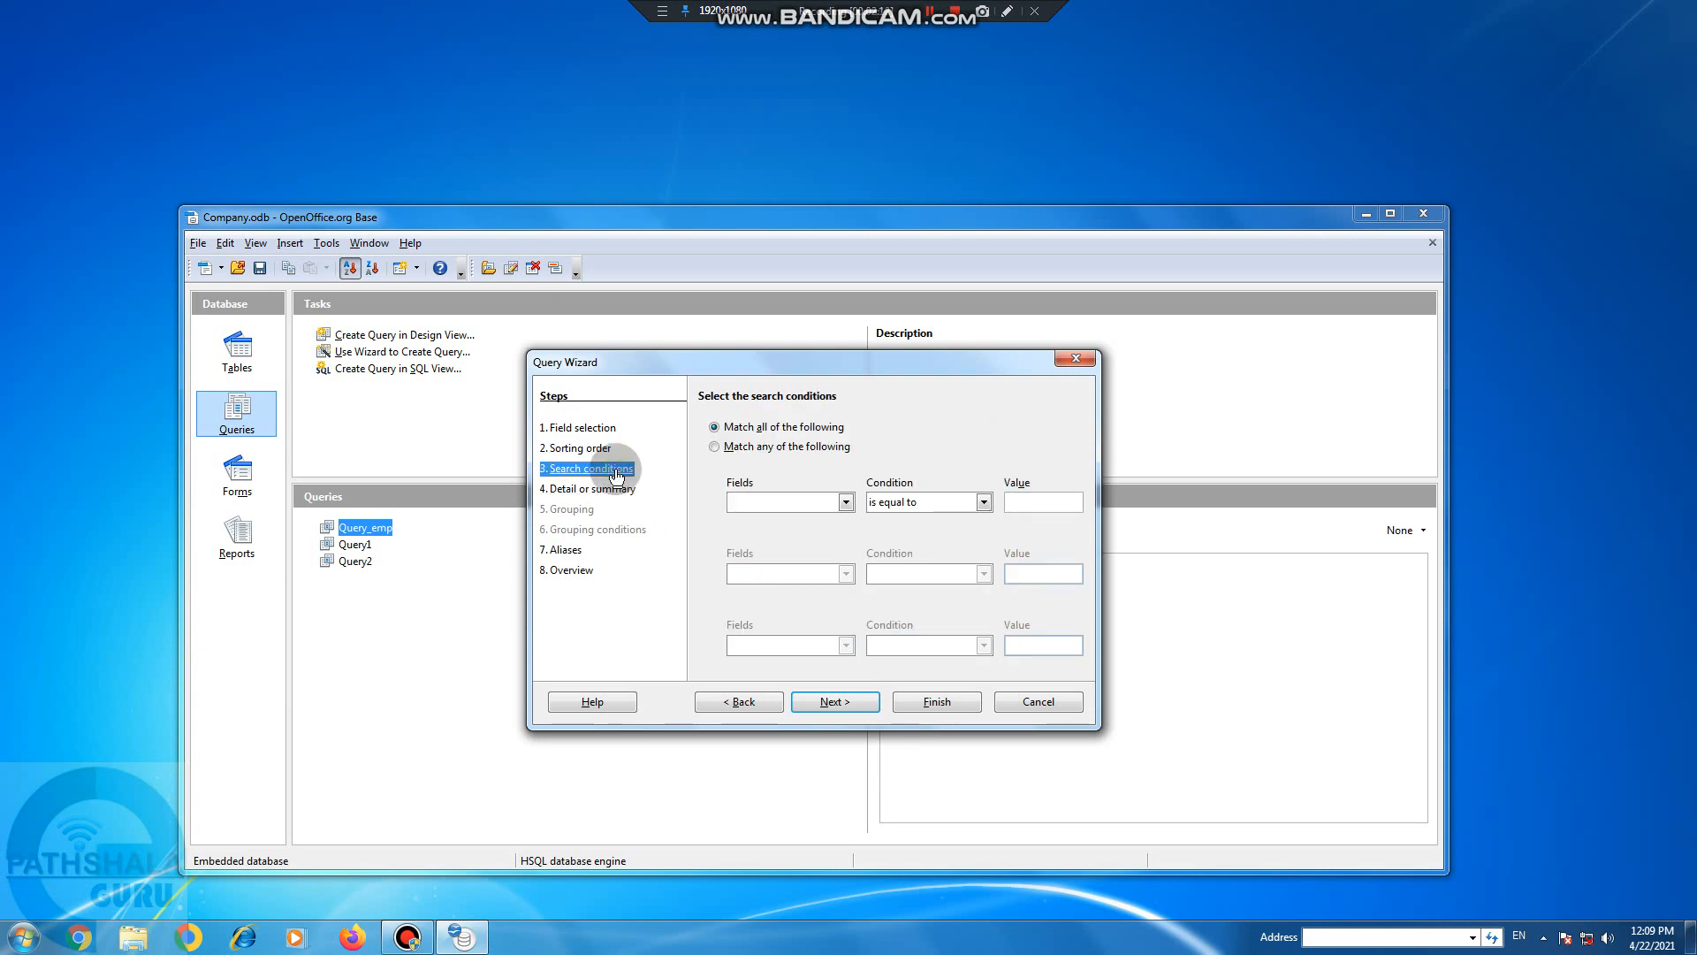
left_click(845, 507)
left_click(846, 511)
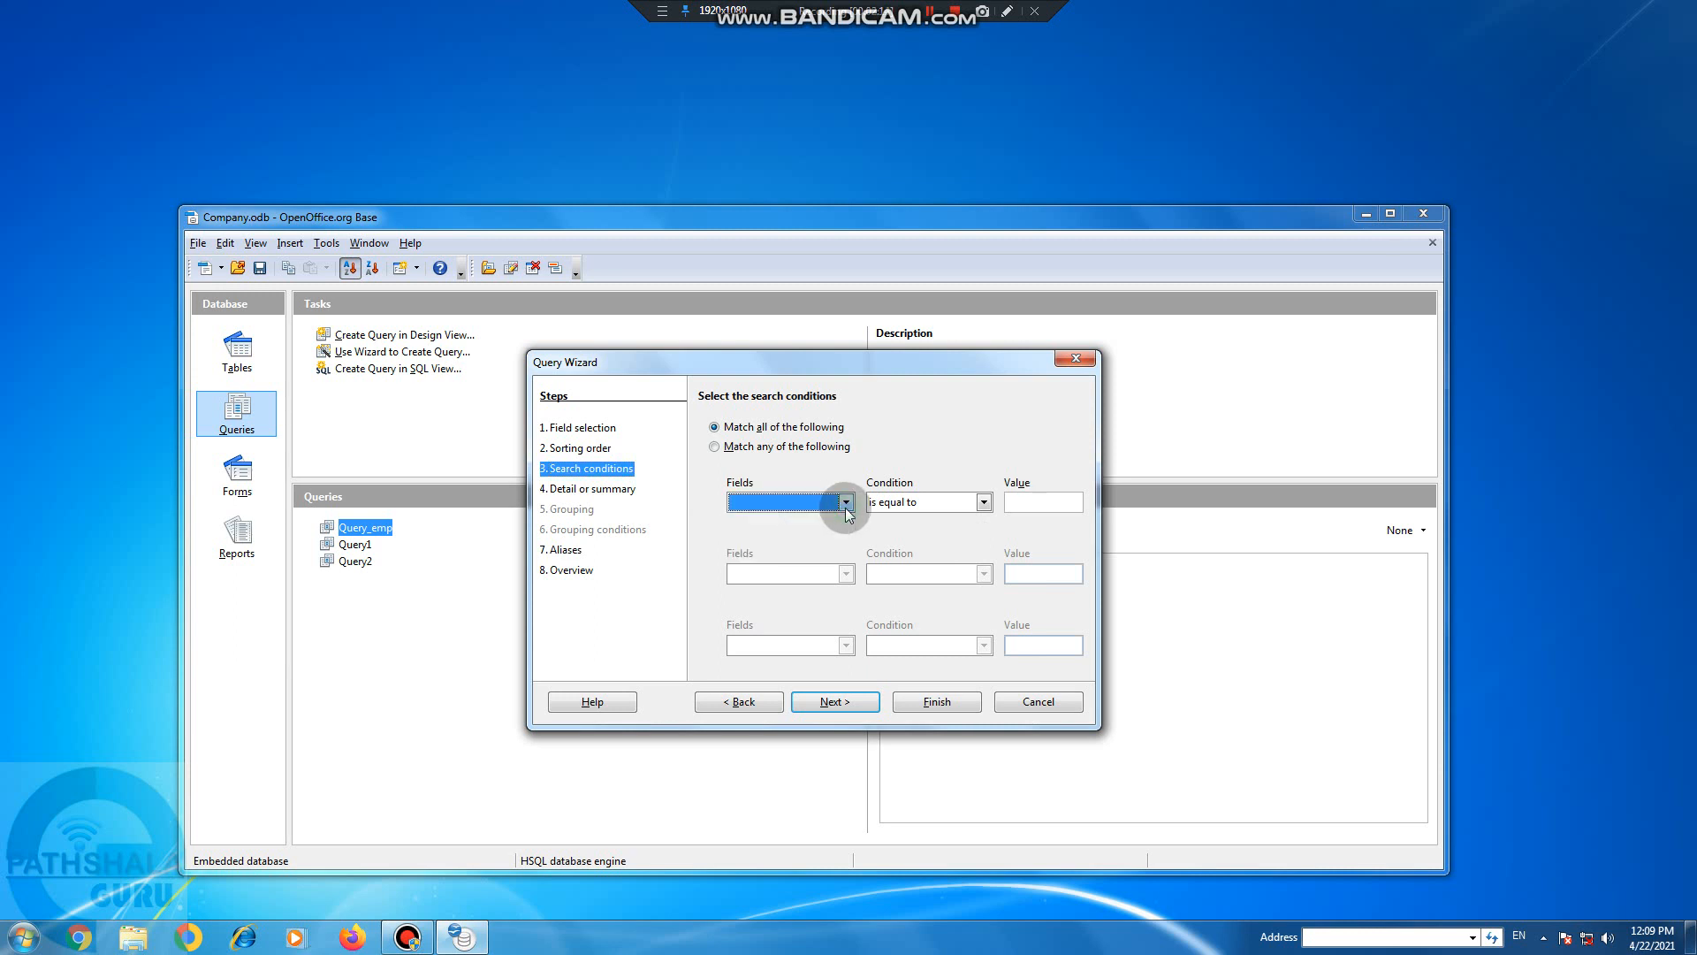
left_click(593, 489)
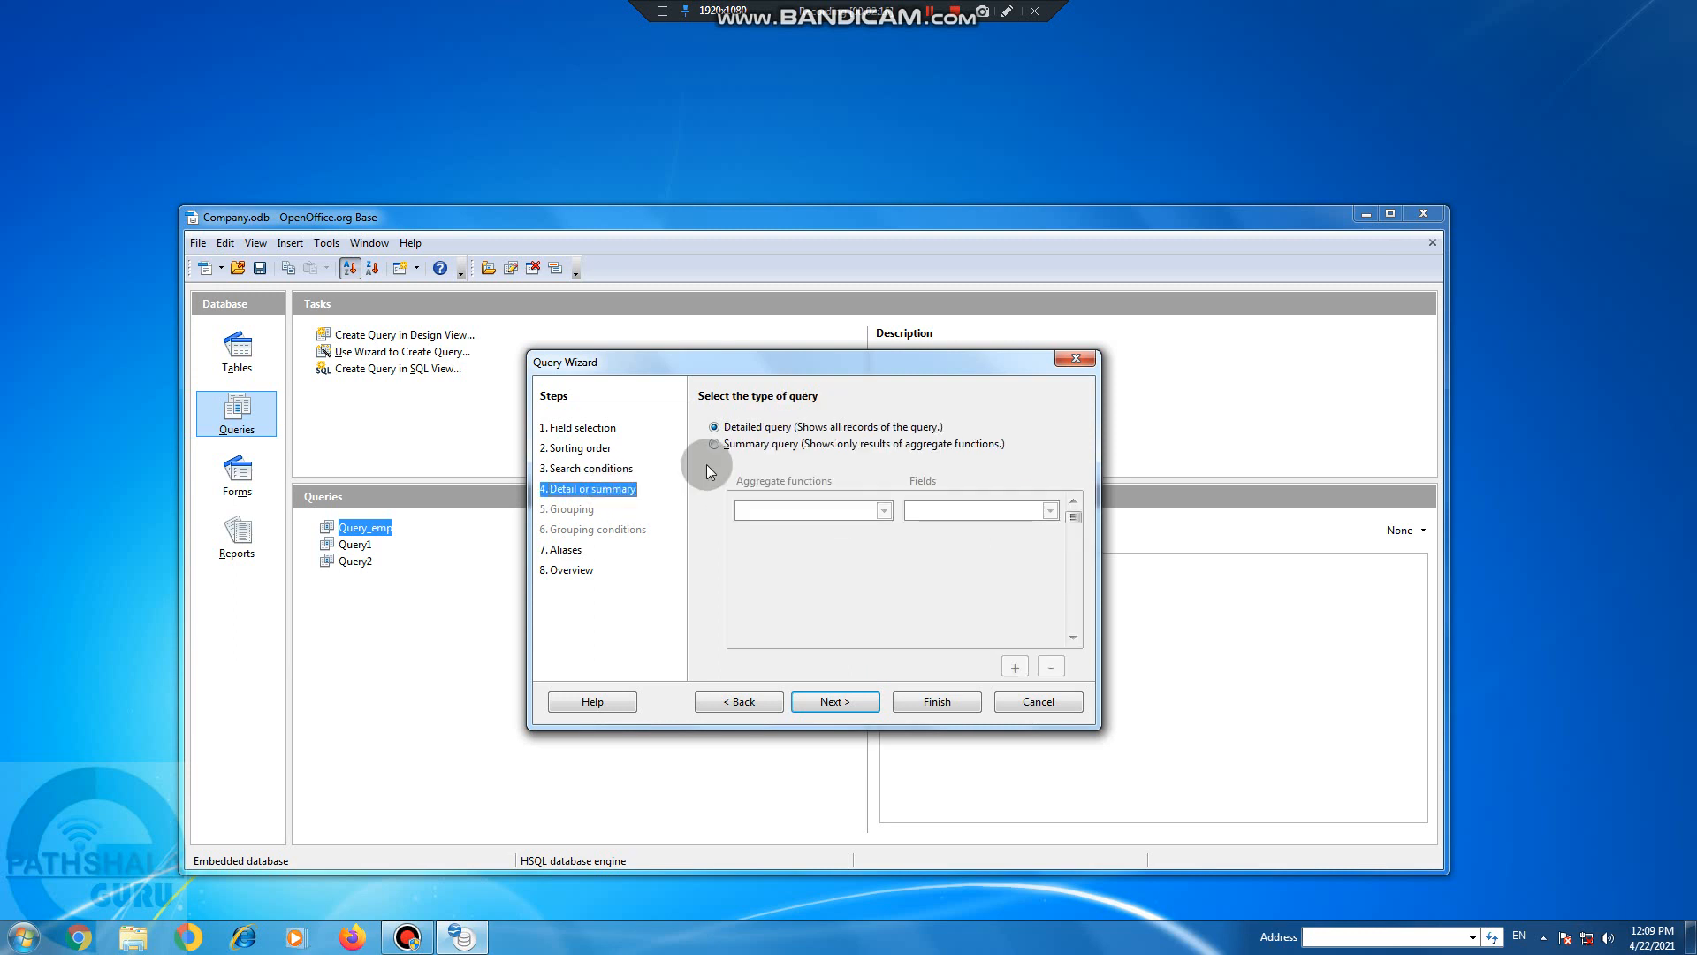
left_click(570, 550)
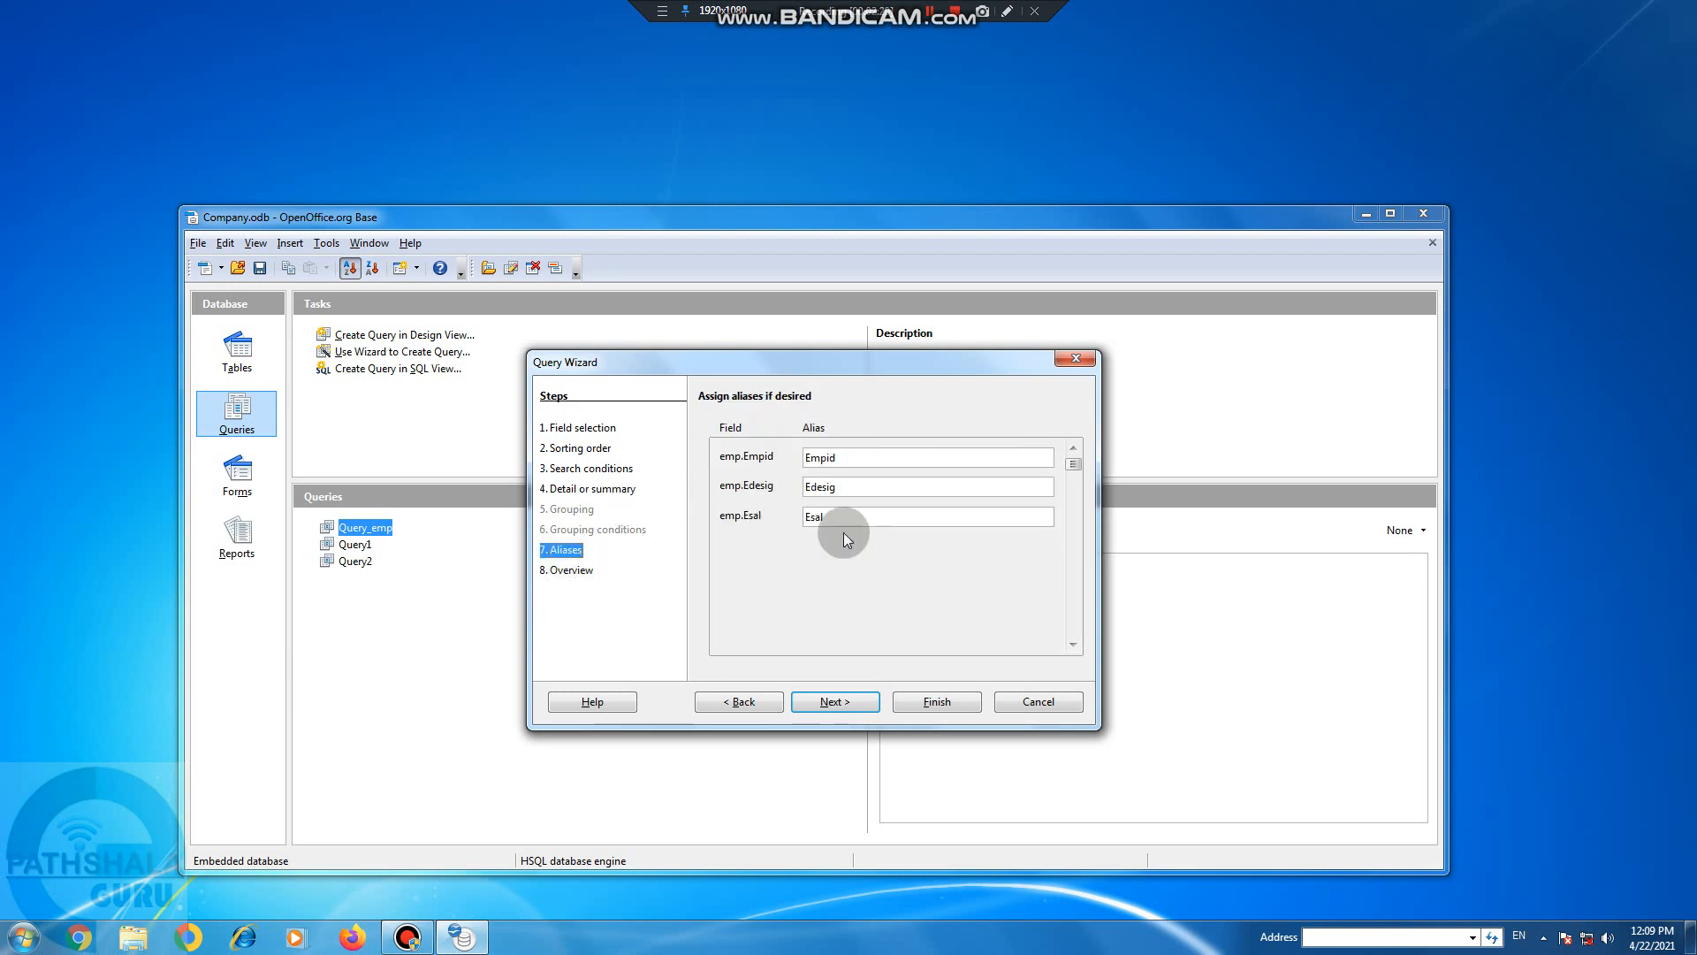
left_click(571, 571)
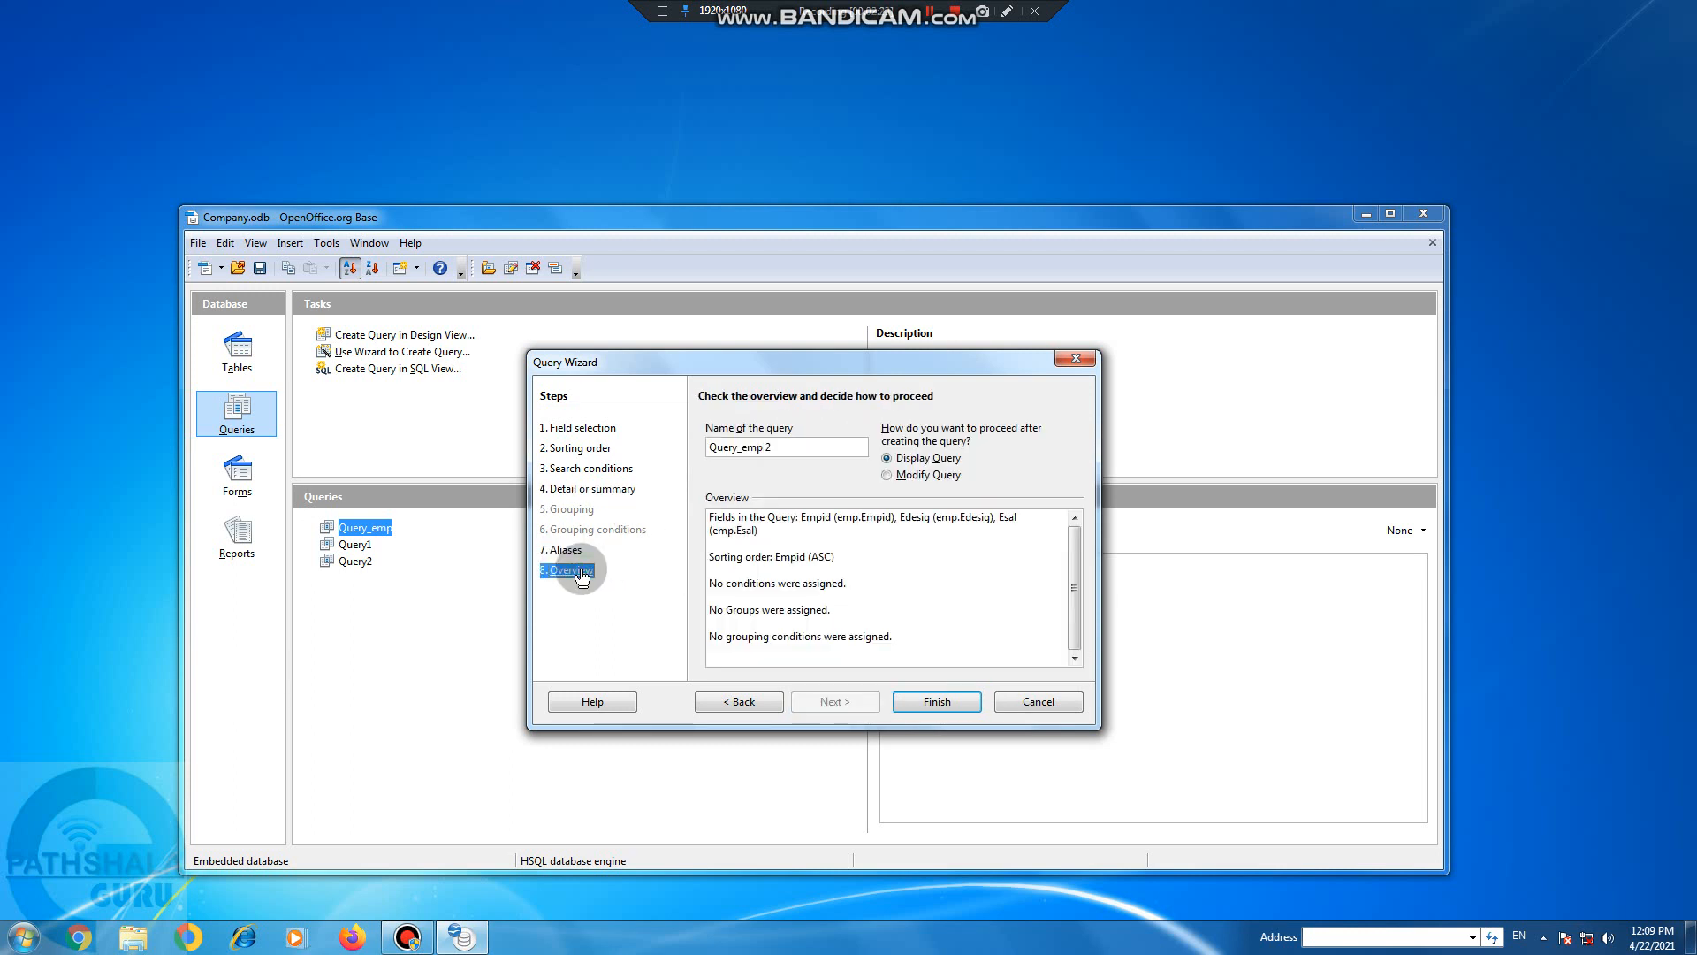
left_click(926, 593)
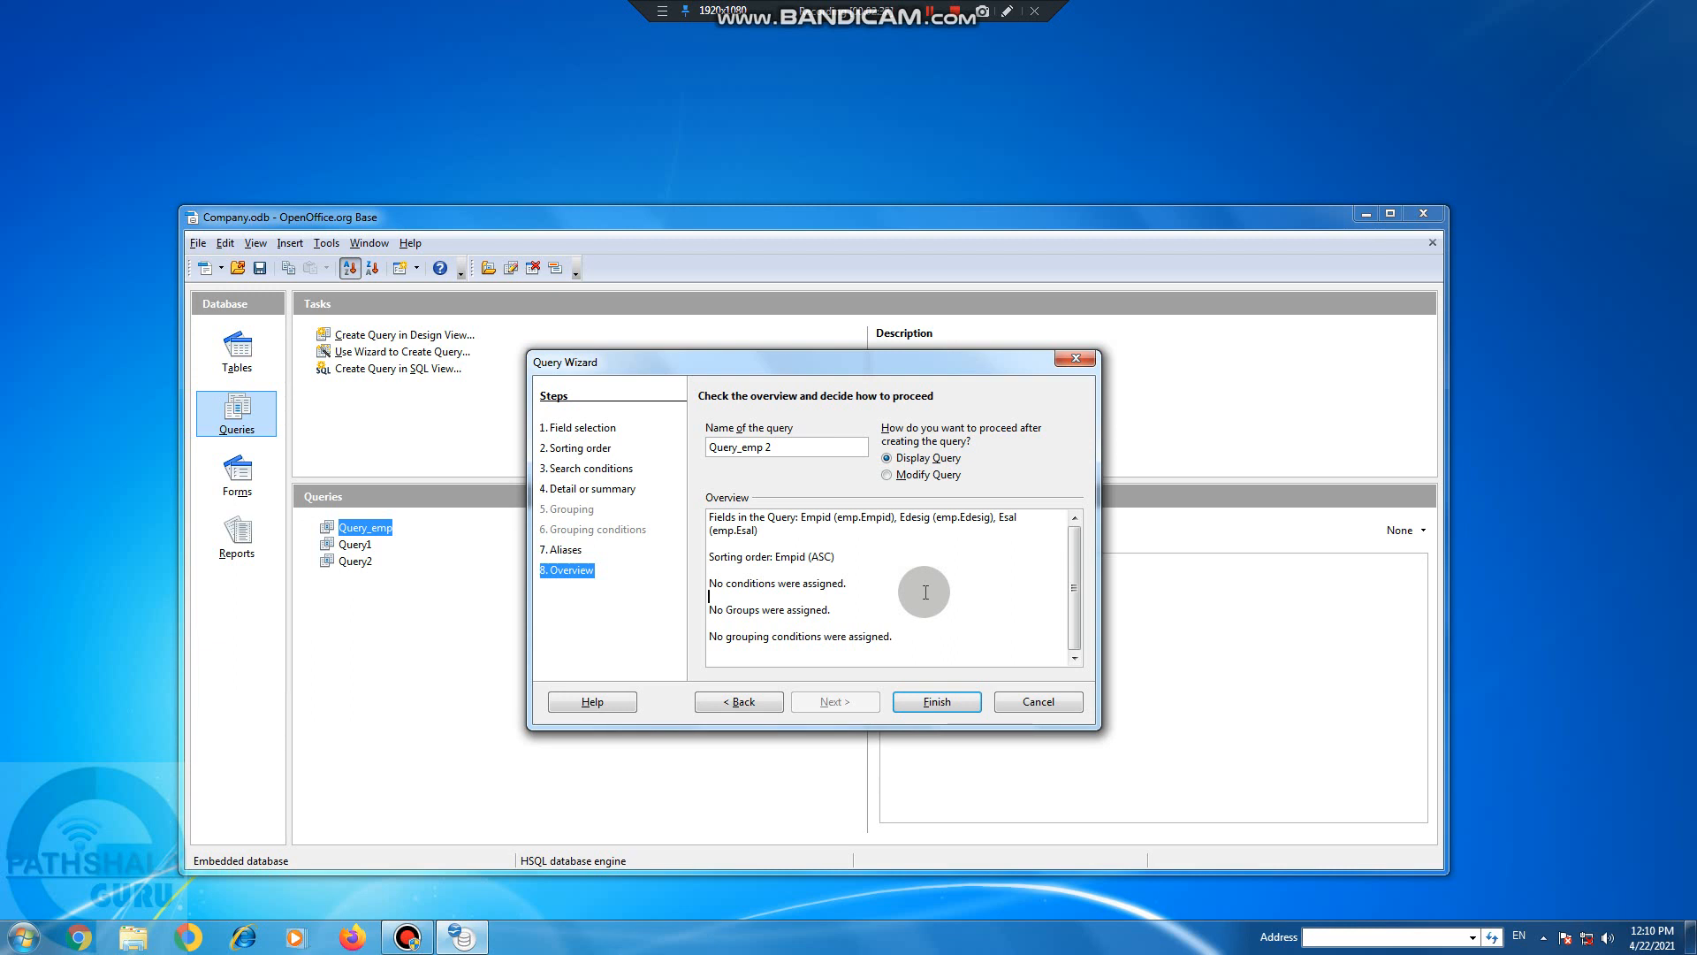
Revisit the wizard's field selection, sorting order and detail or summary pages, and check the query's overview text.
left_click(589, 430)
left_click(581, 449)
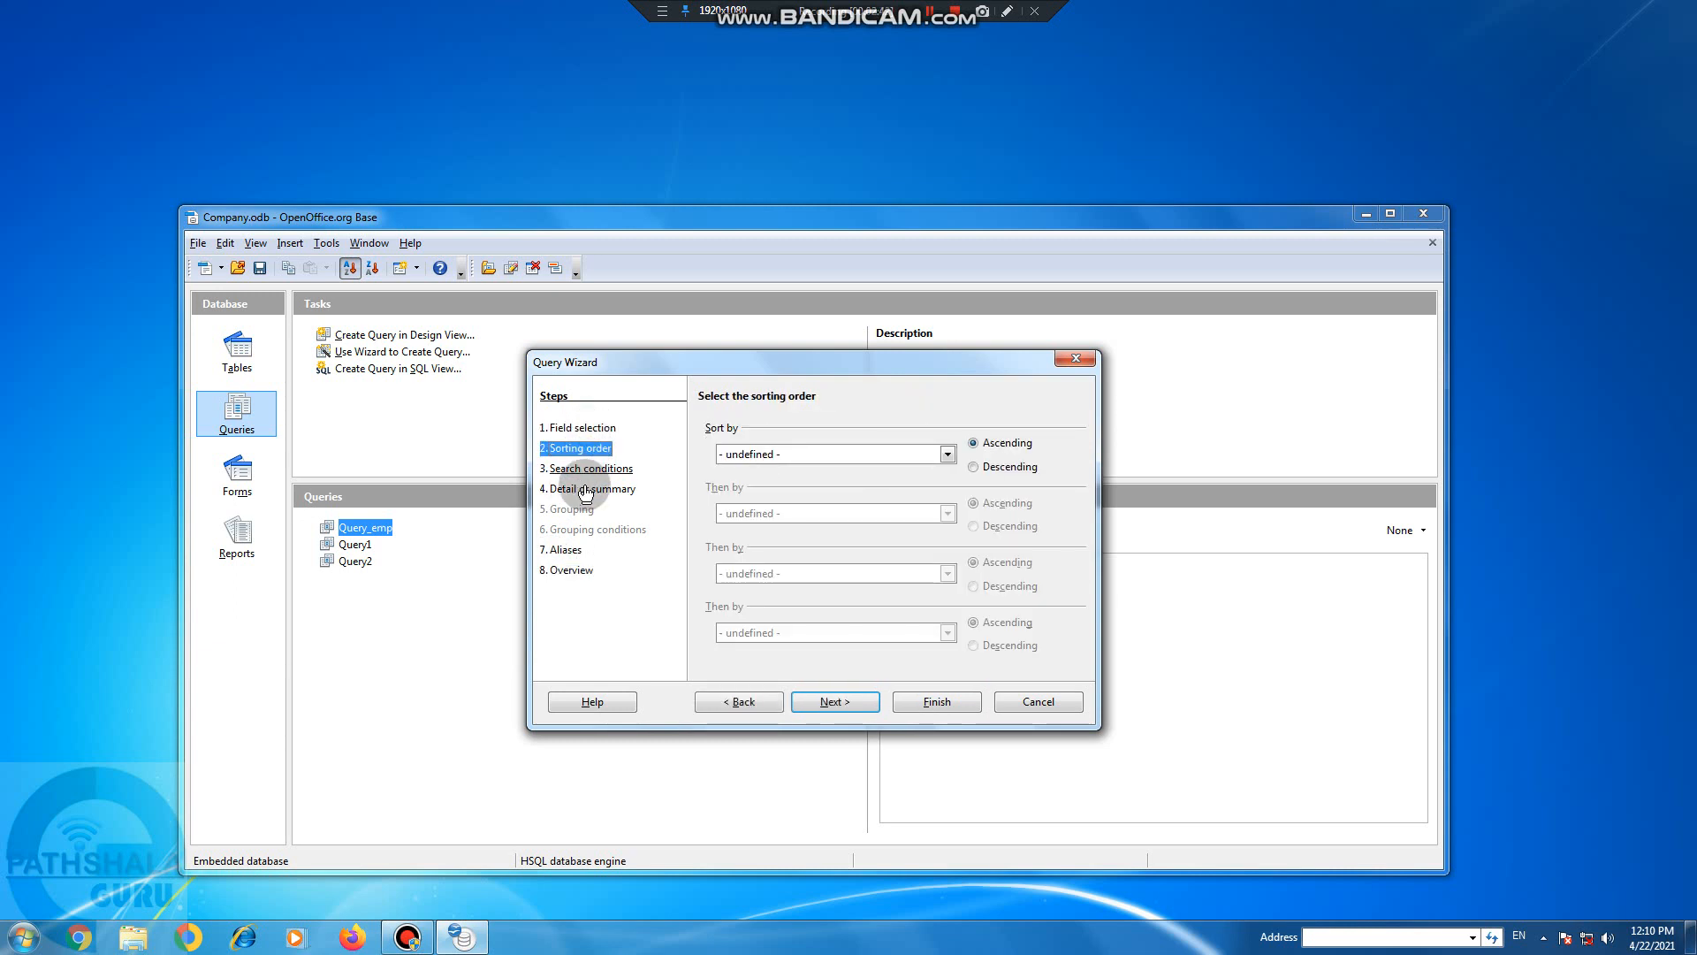
left_click(585, 491)
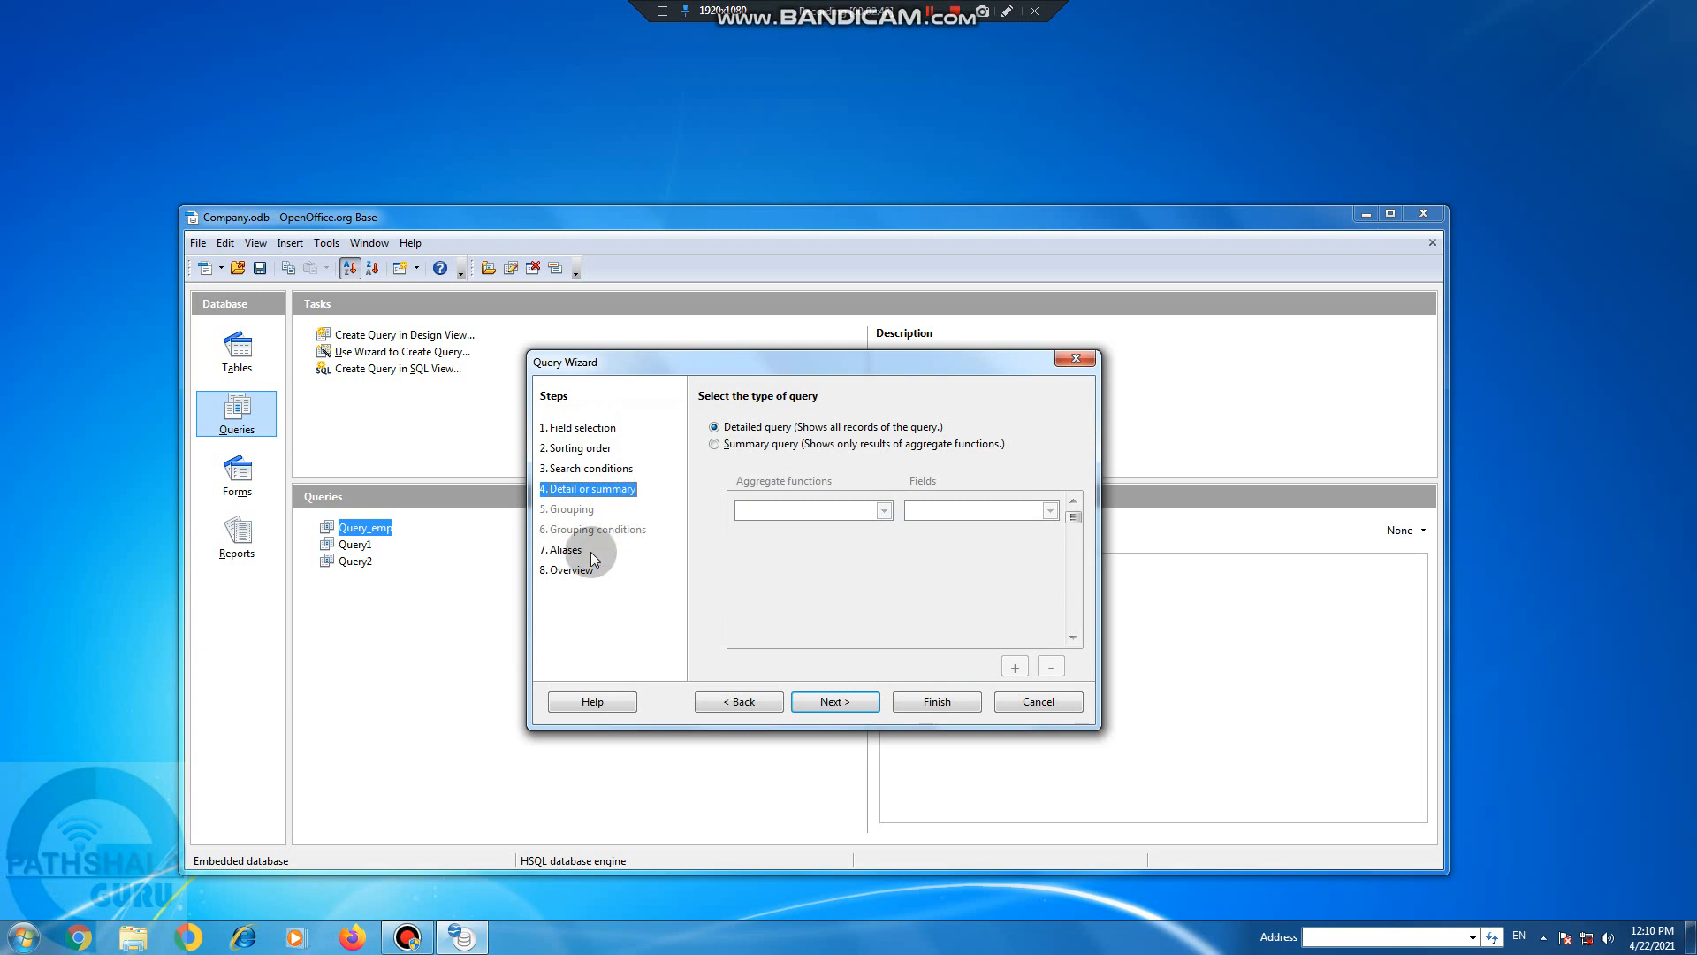
left_click(570, 571)
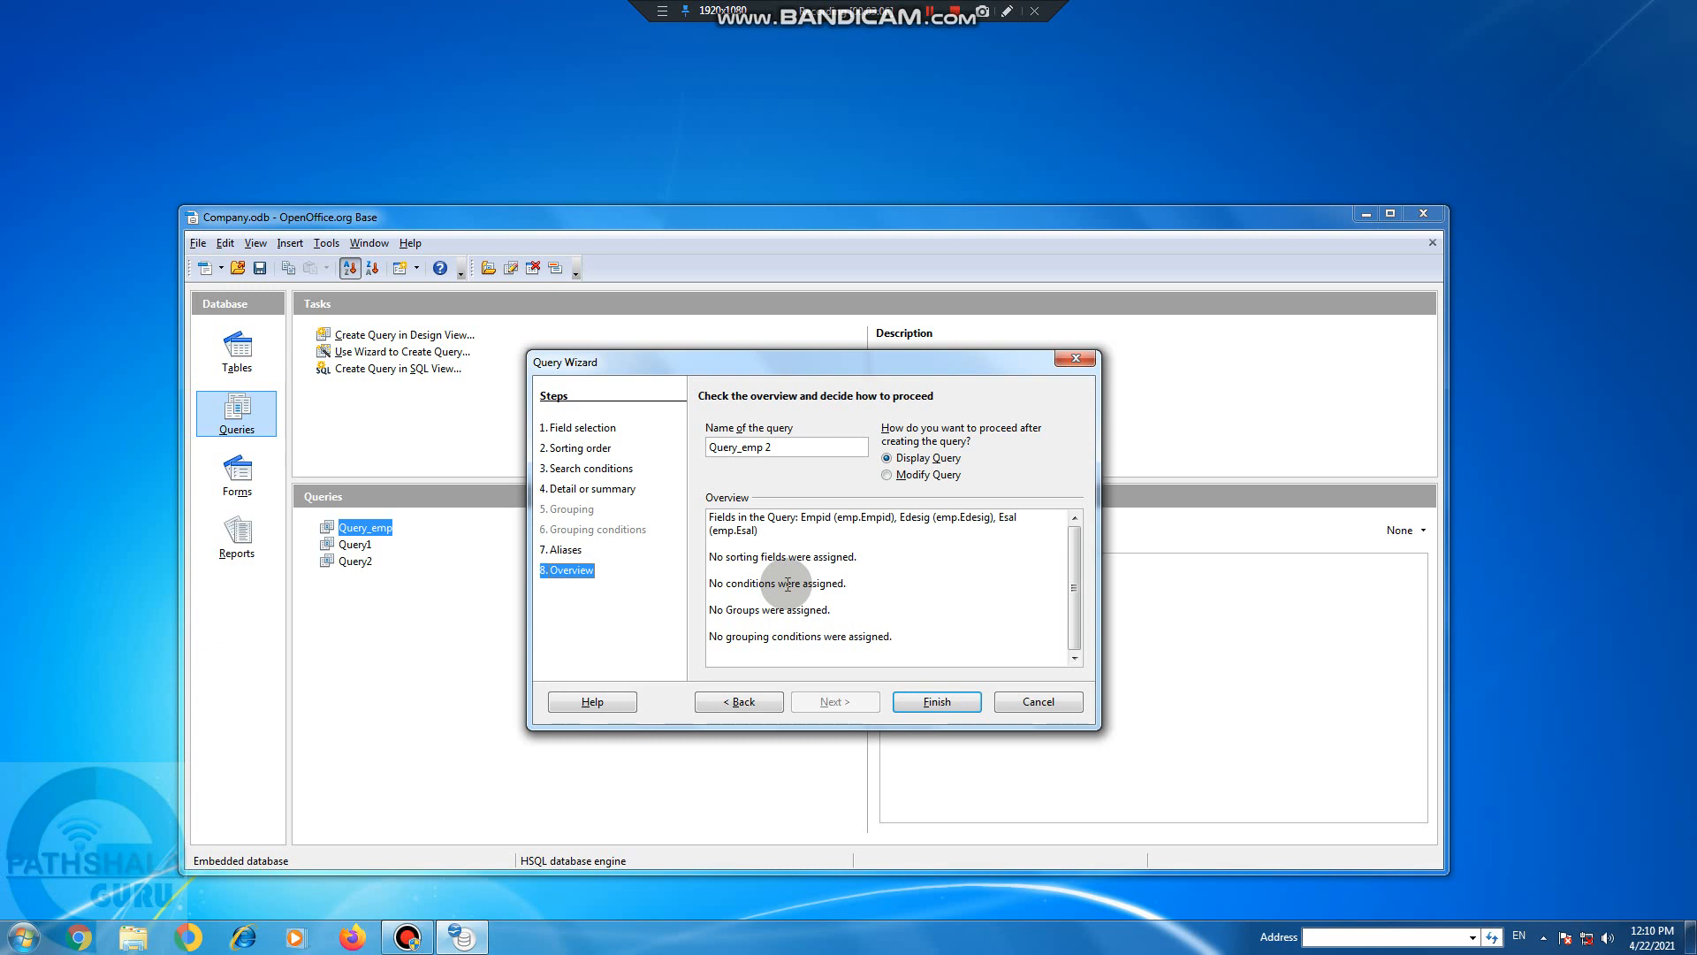
left_click_drag(708, 516, 844, 630)
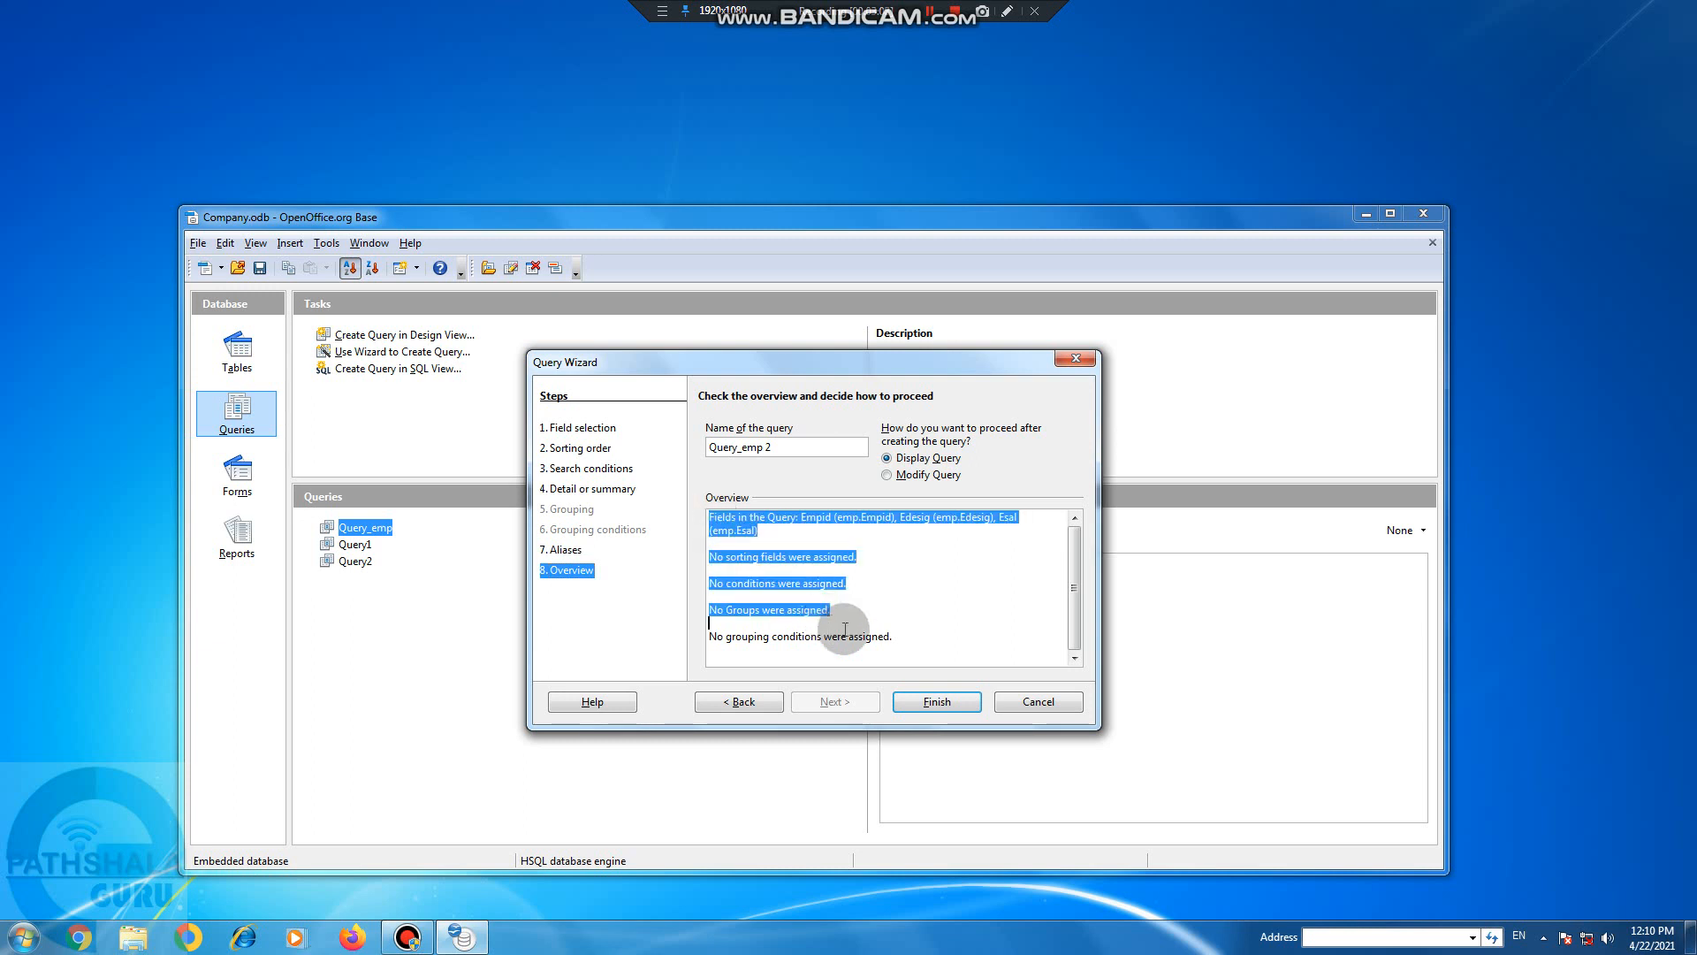
left_click(906, 628)
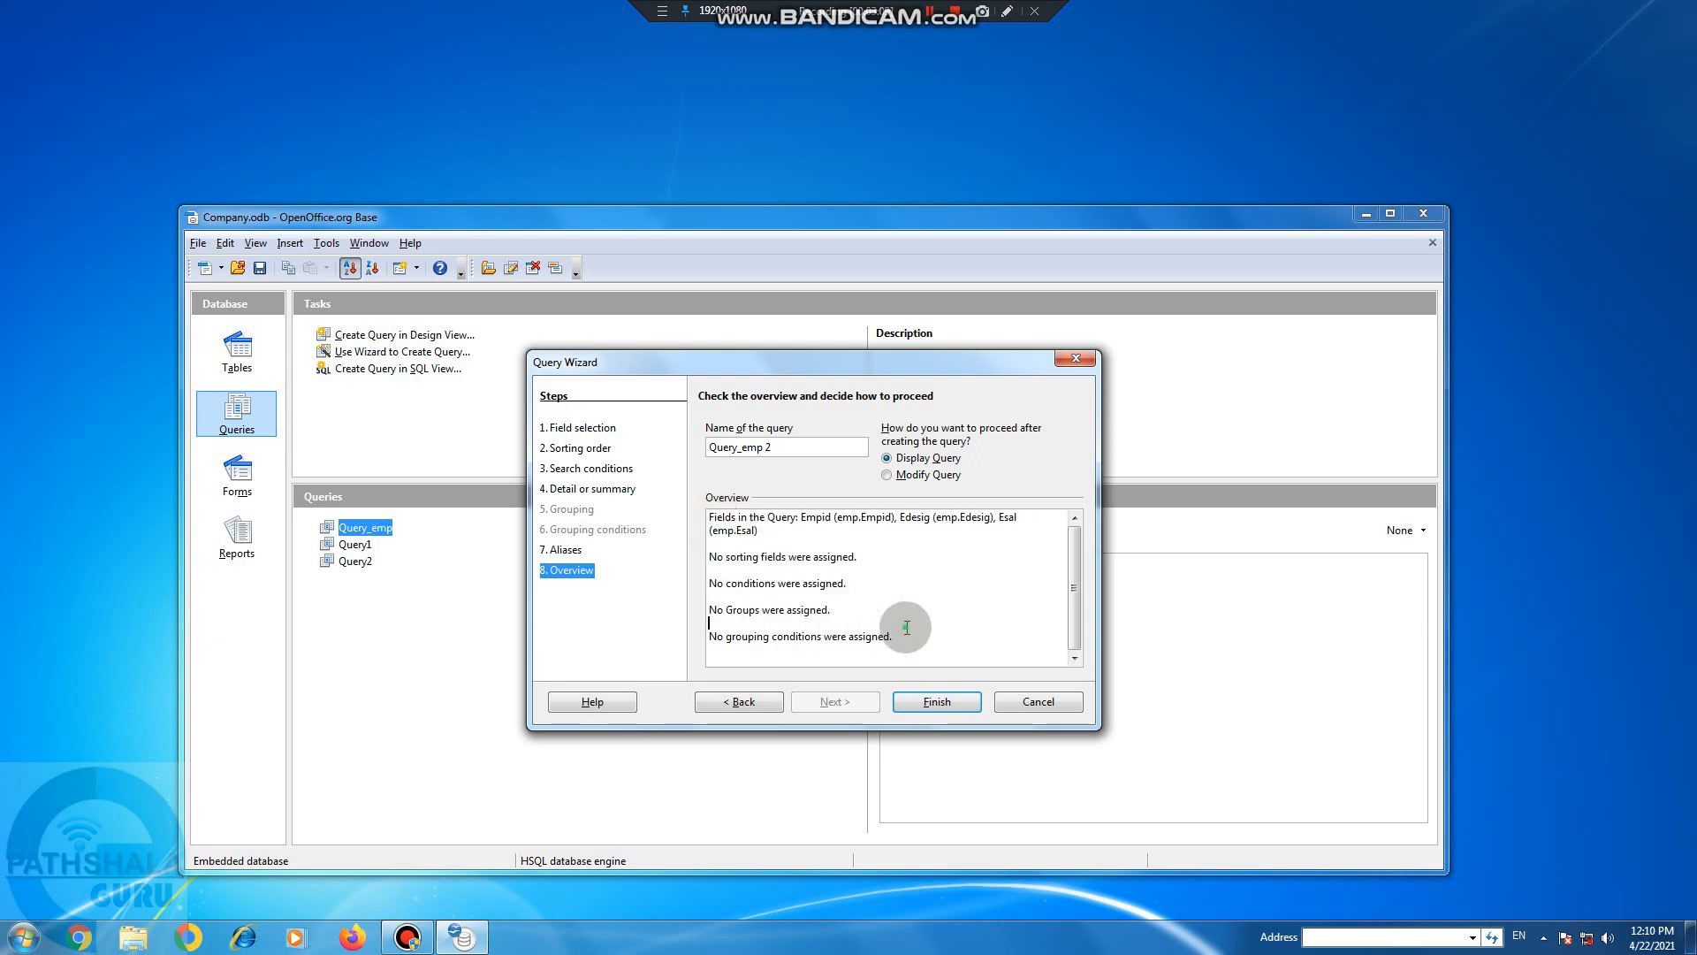
Finish the query with Display Query, inspect its Empid, Edesig and Esal columns, and close the results.
left_click(937, 702)
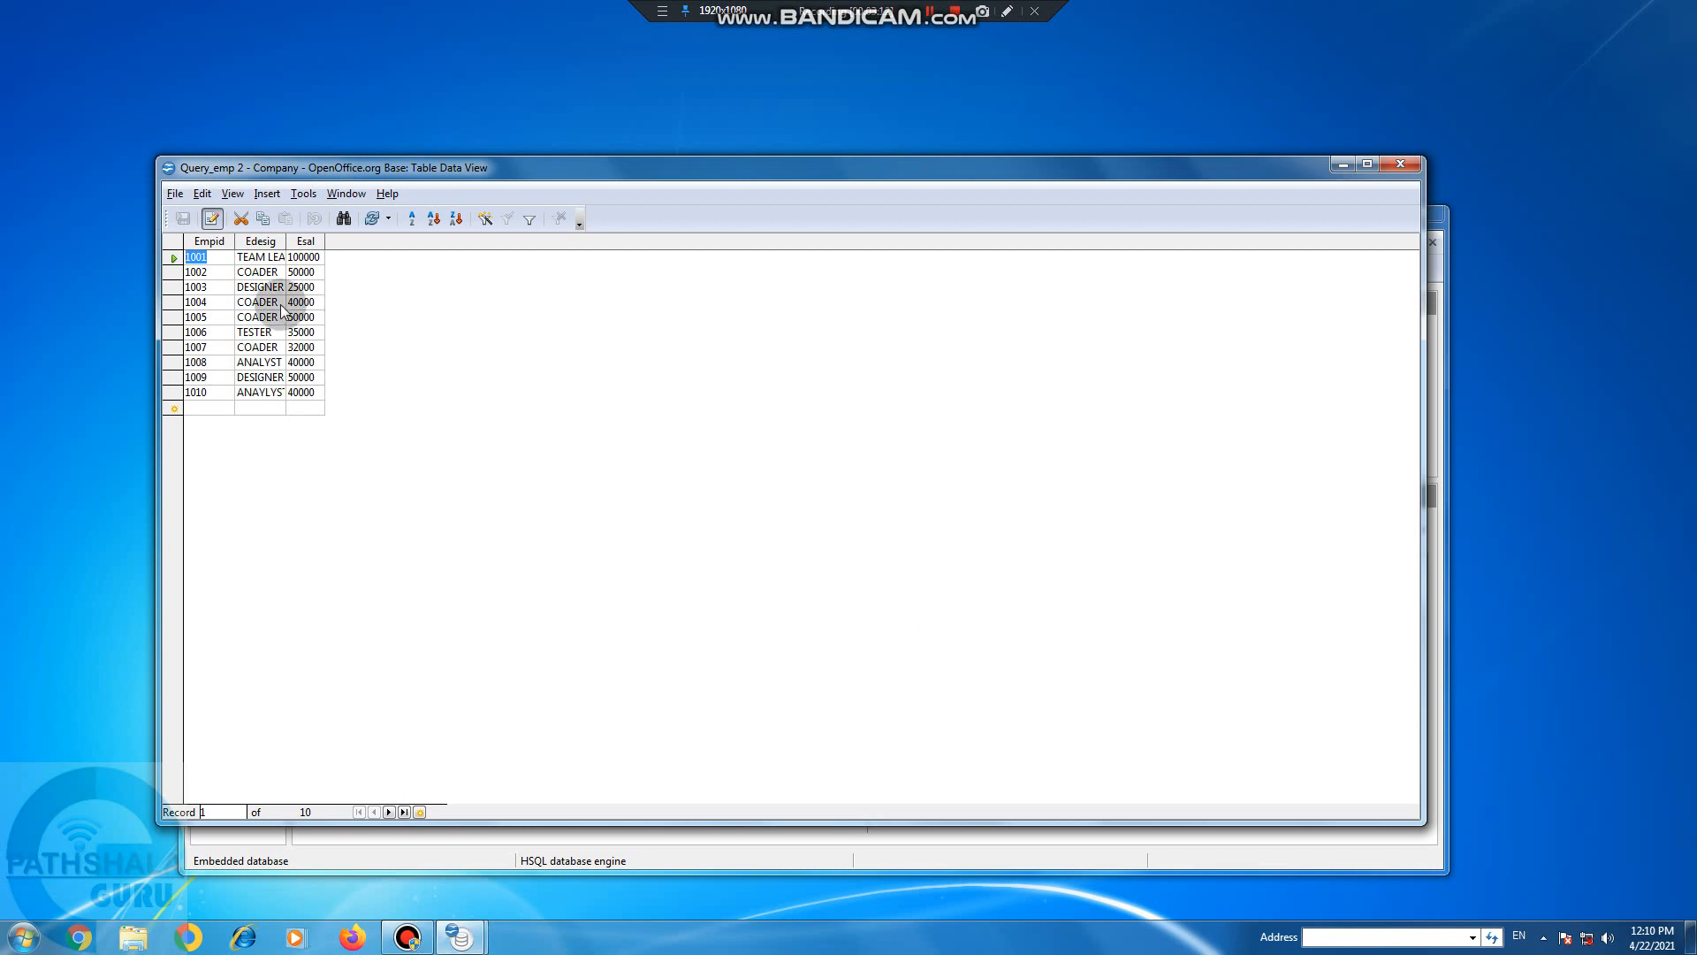
left_click(210, 241)
left_click(265, 240)
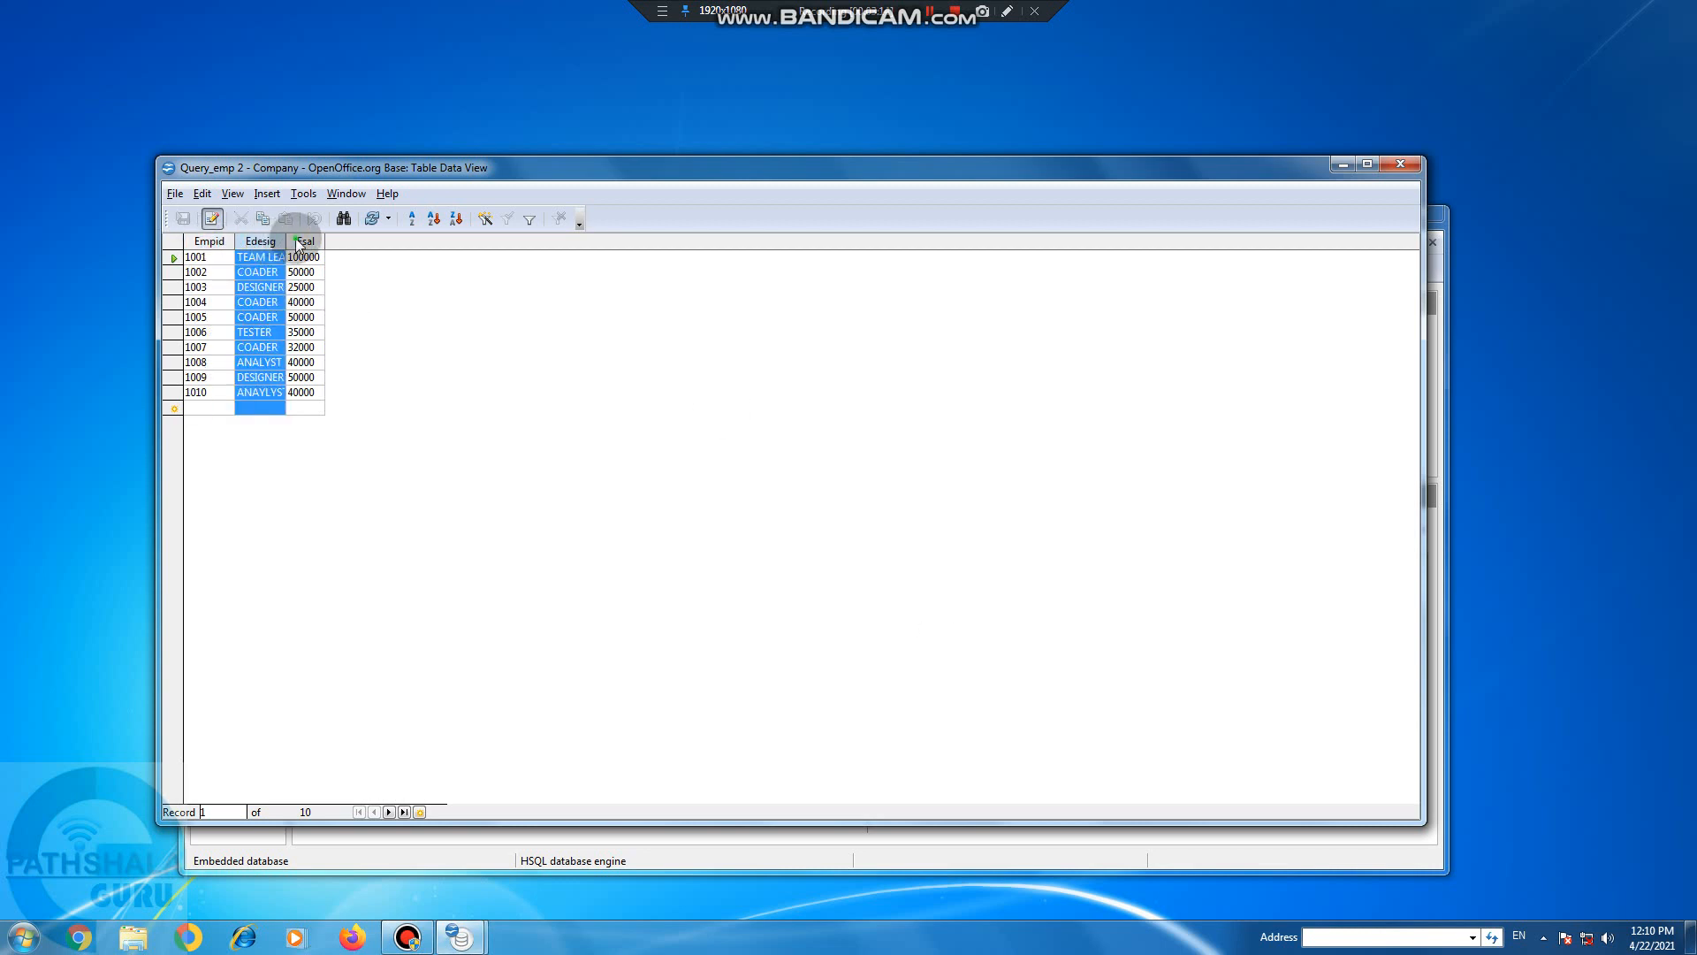
left_click(300, 241)
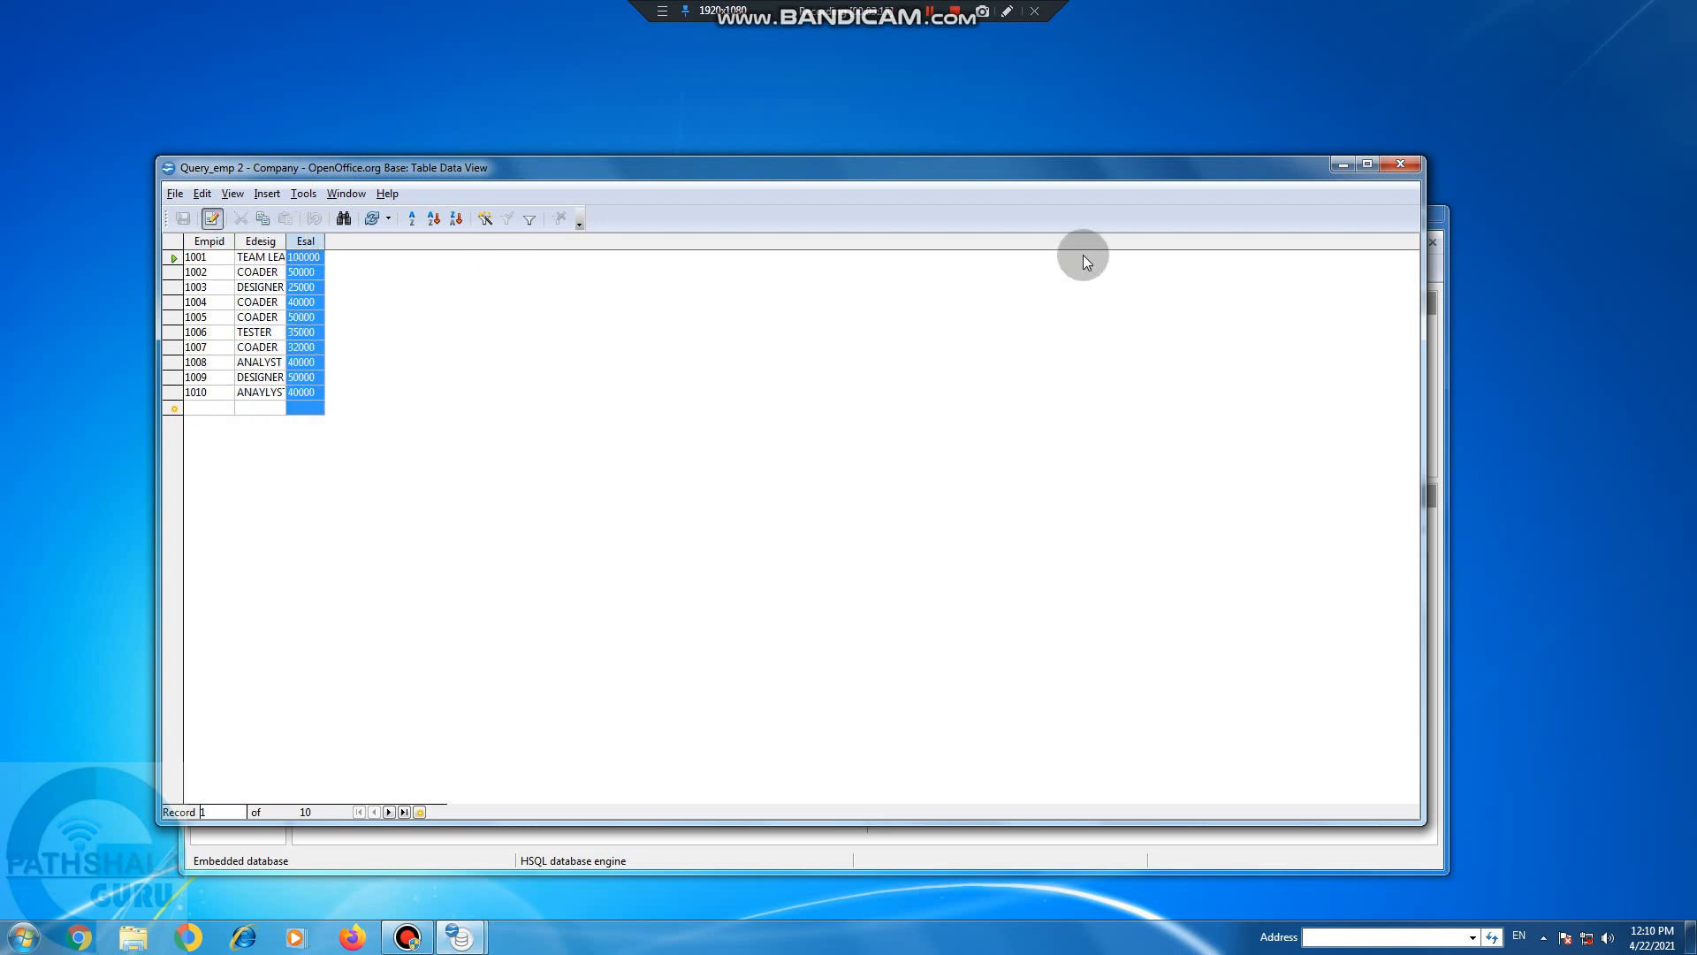
left_click(1398, 166)
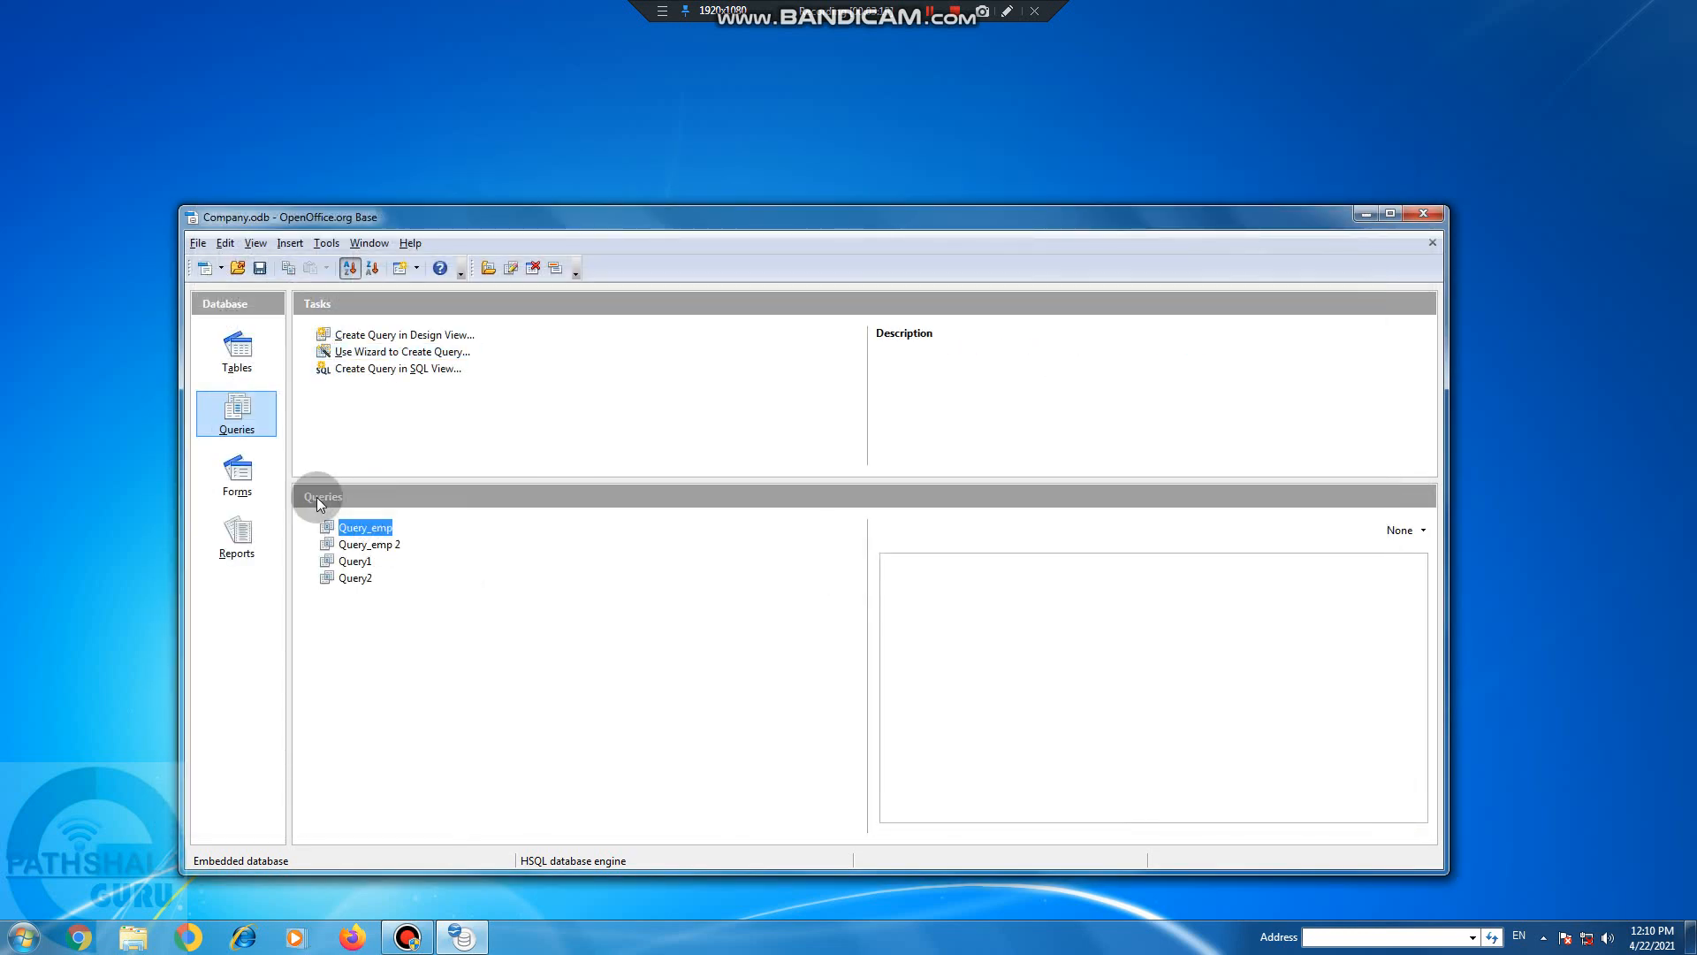
Start another query with the Query Wizard and add all fields of the emp table to it.
left_click(340, 353)
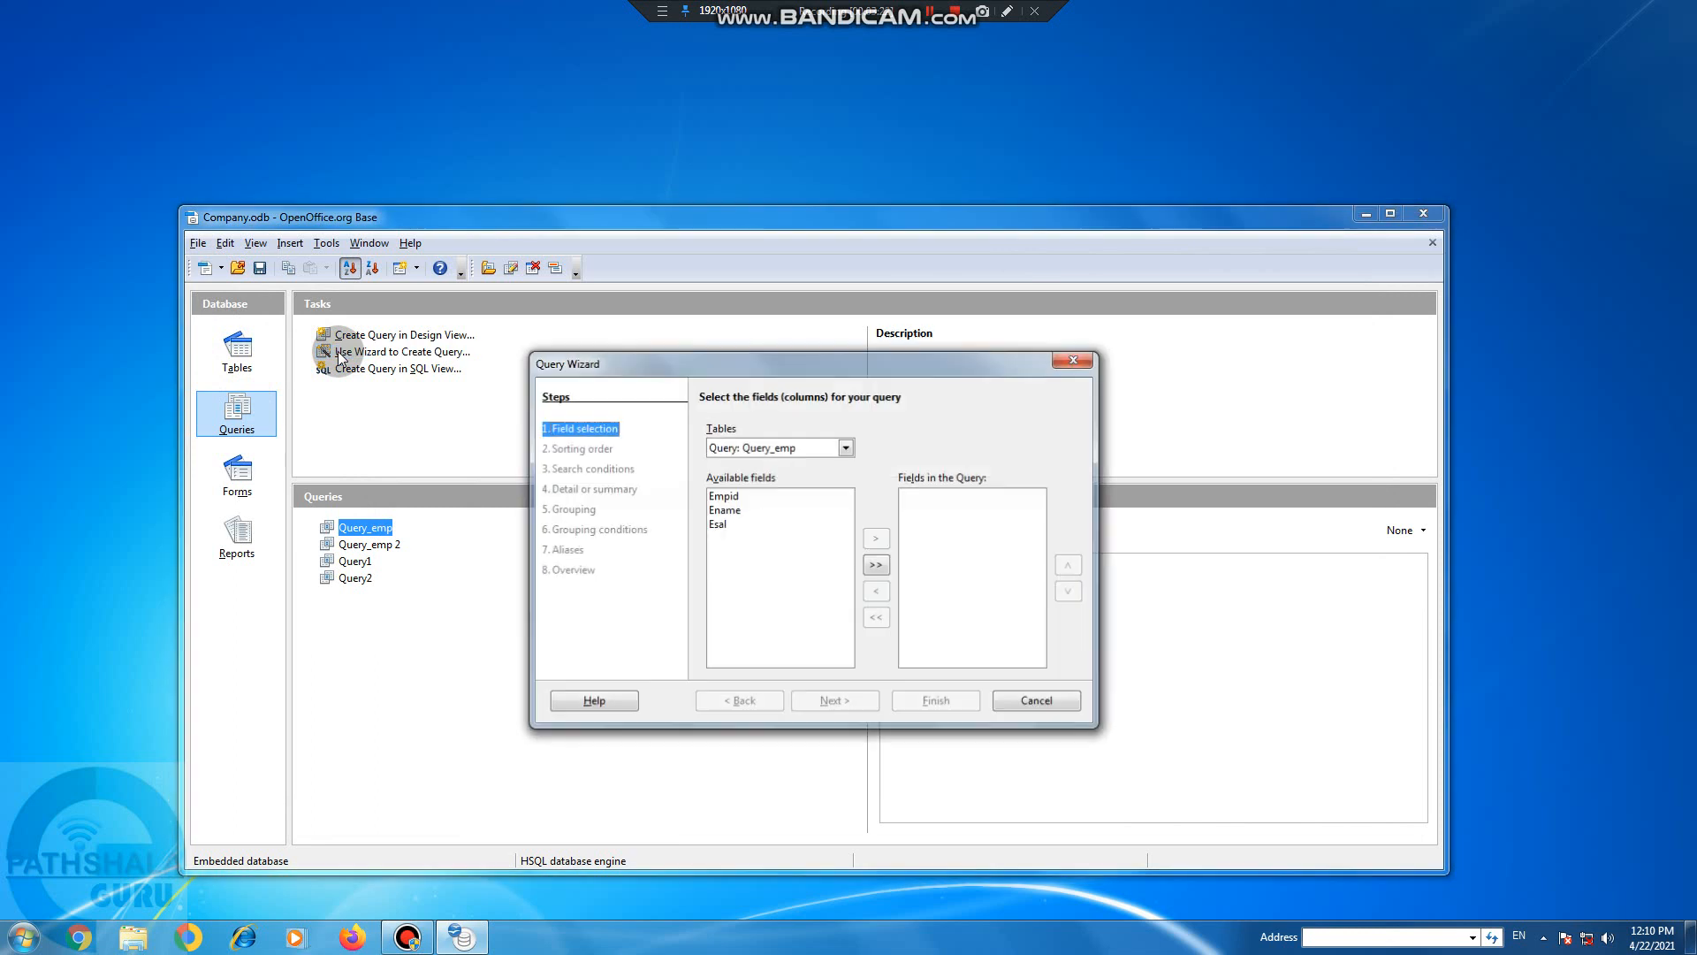
left_click(846, 447)
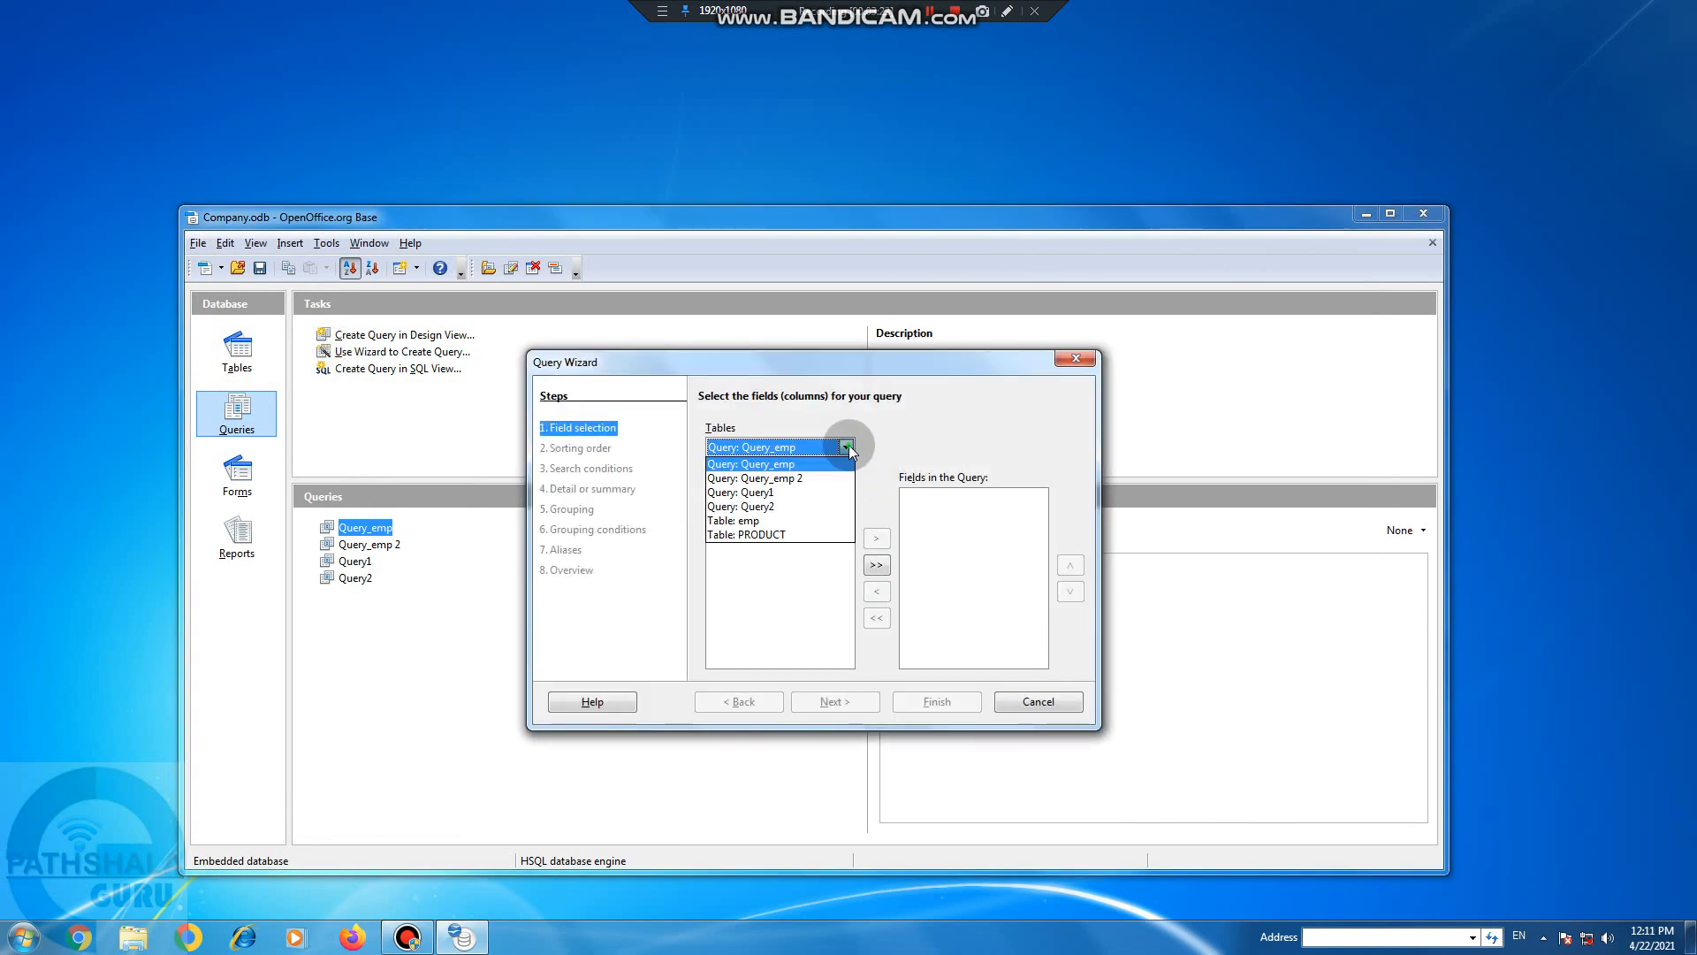
left_click(803, 521)
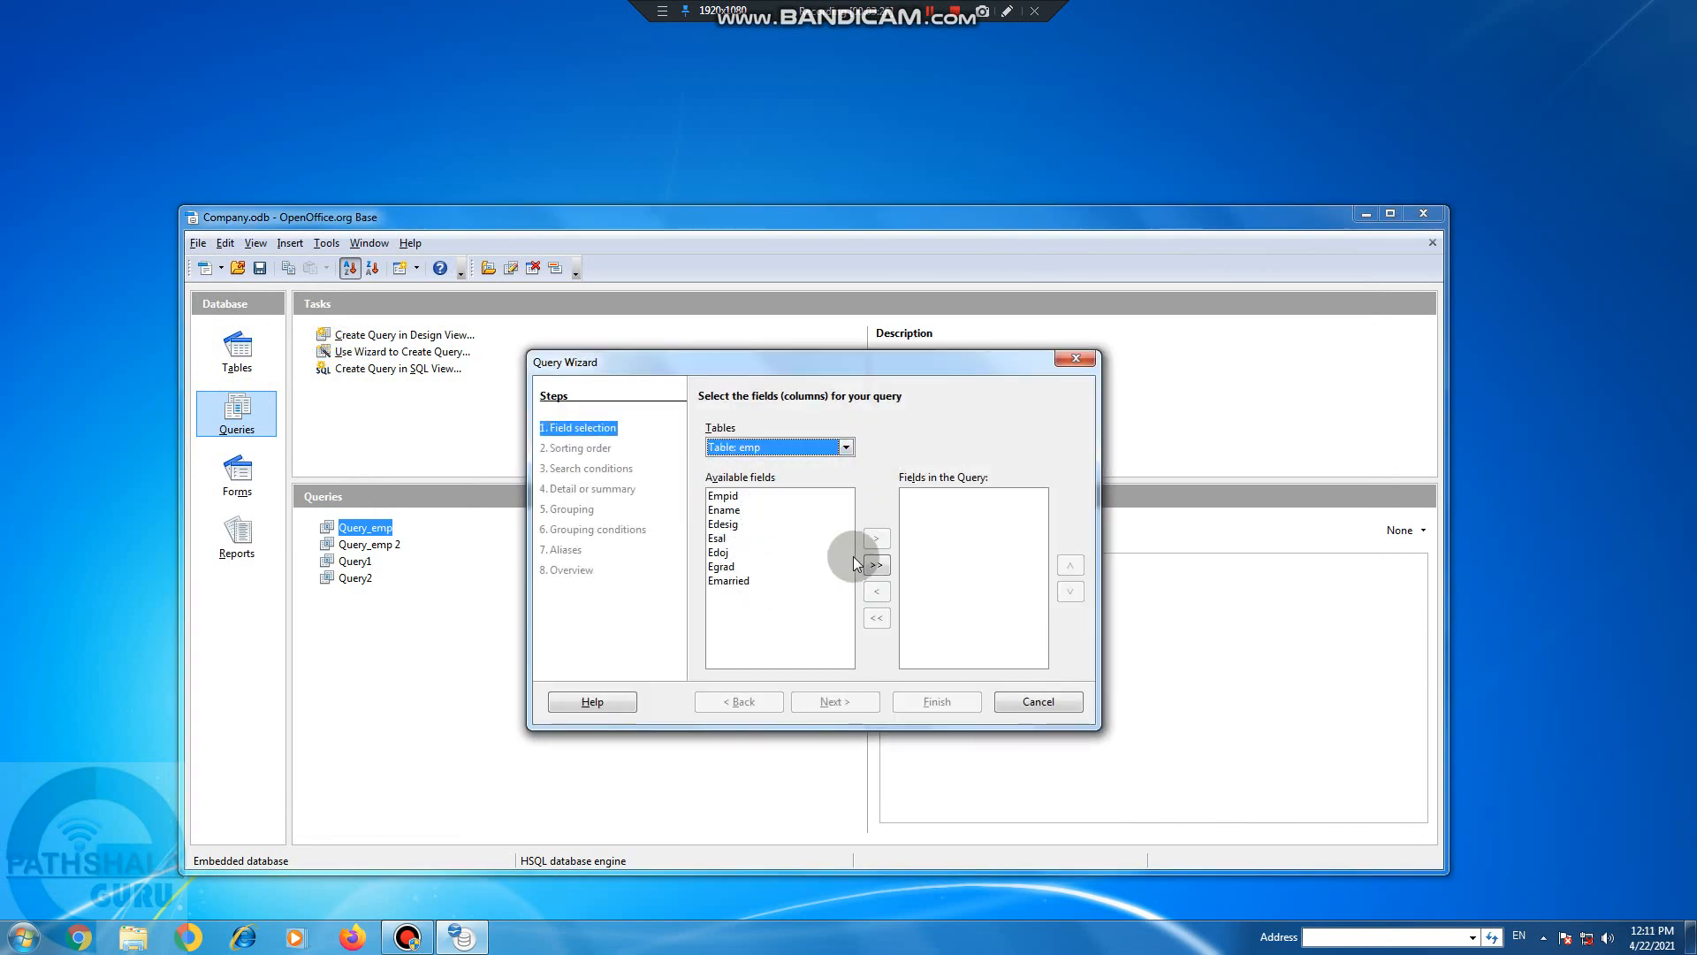
left_click(876, 564)
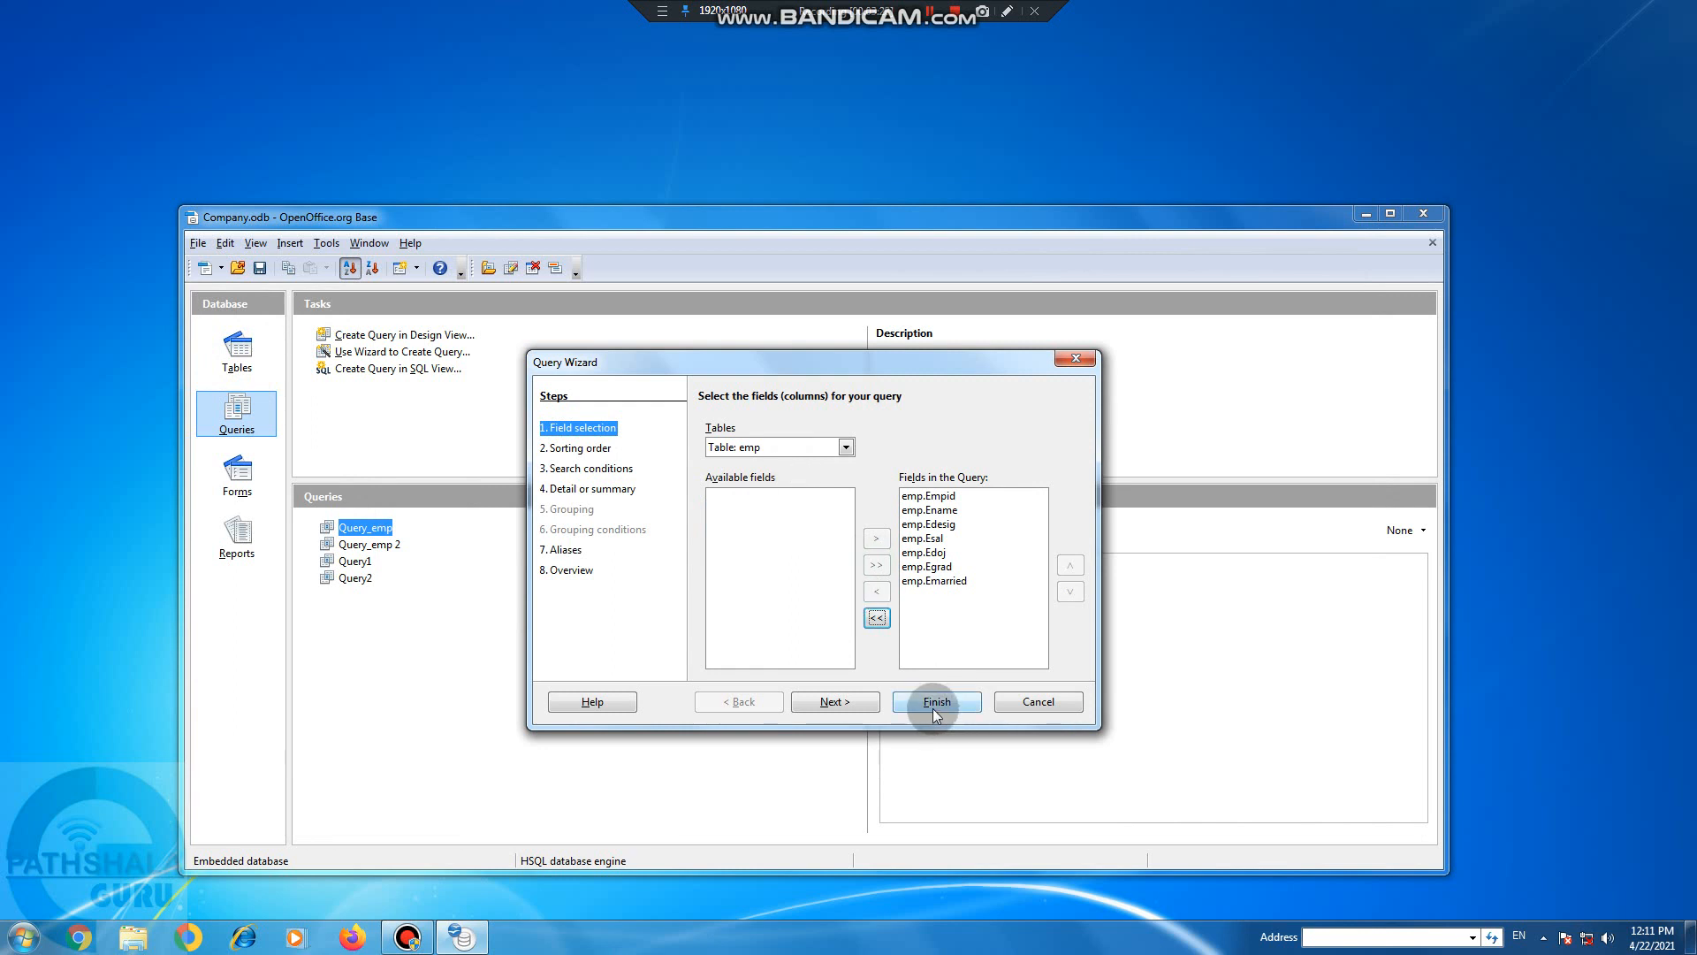
Set the query's sorting order to emp.Empid ascending and then emp.Ename descending, leaving the third level undefined.
left_click(601, 453)
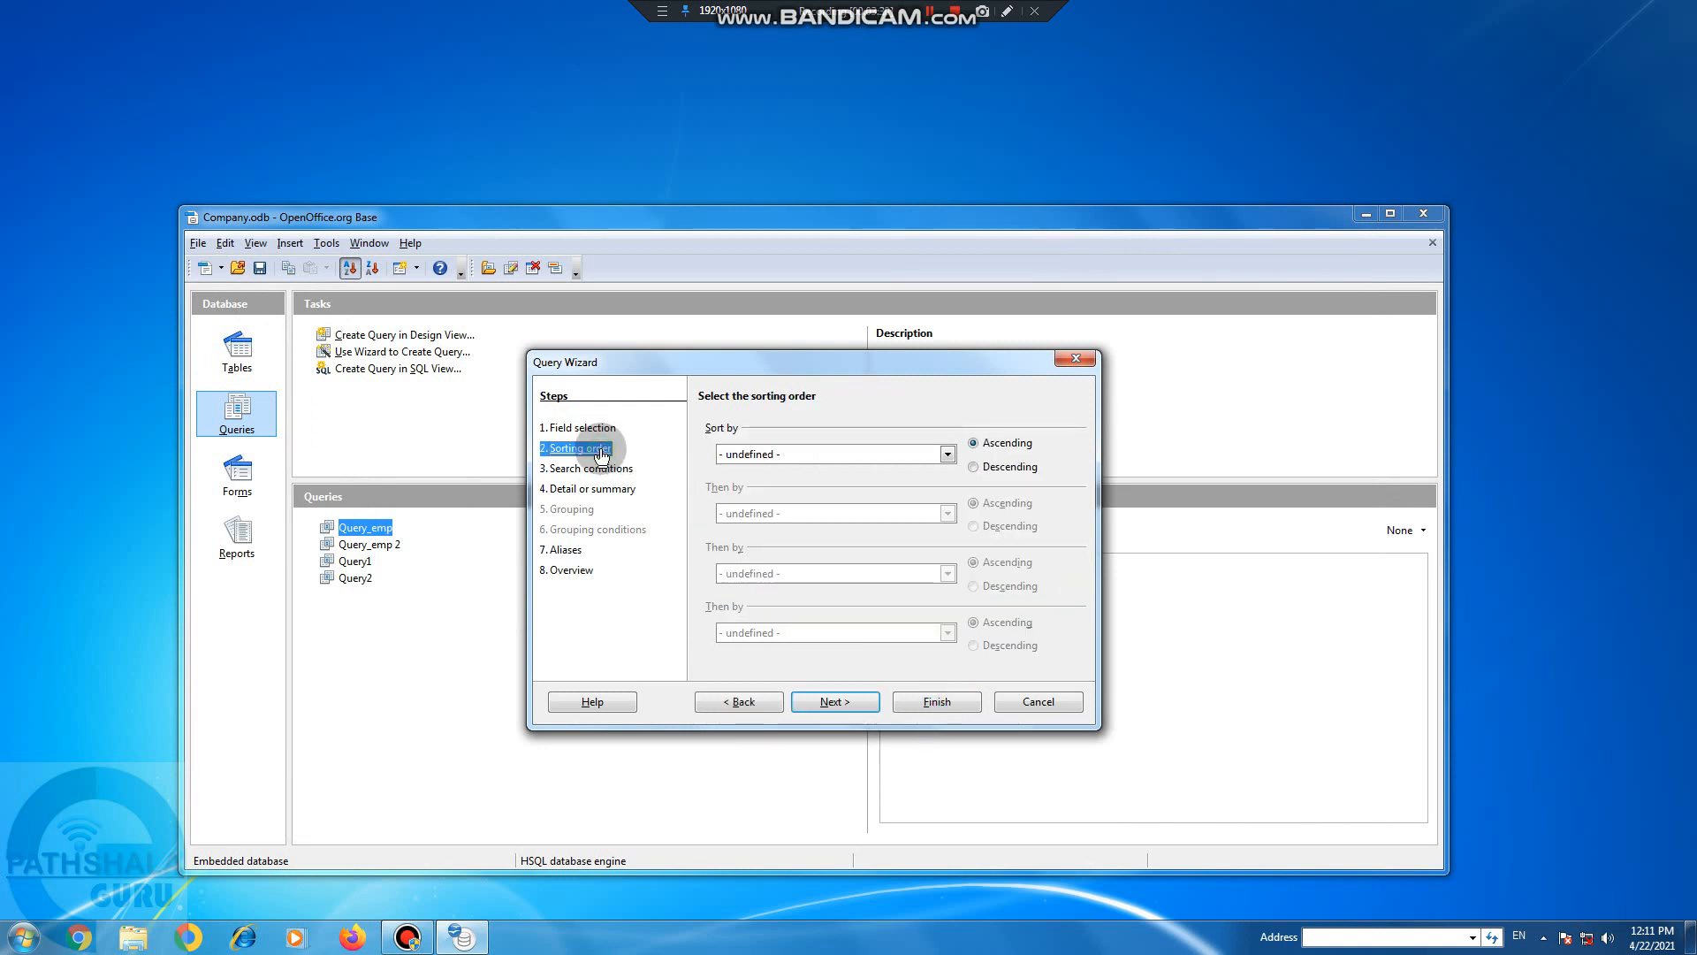
left_click(947, 453)
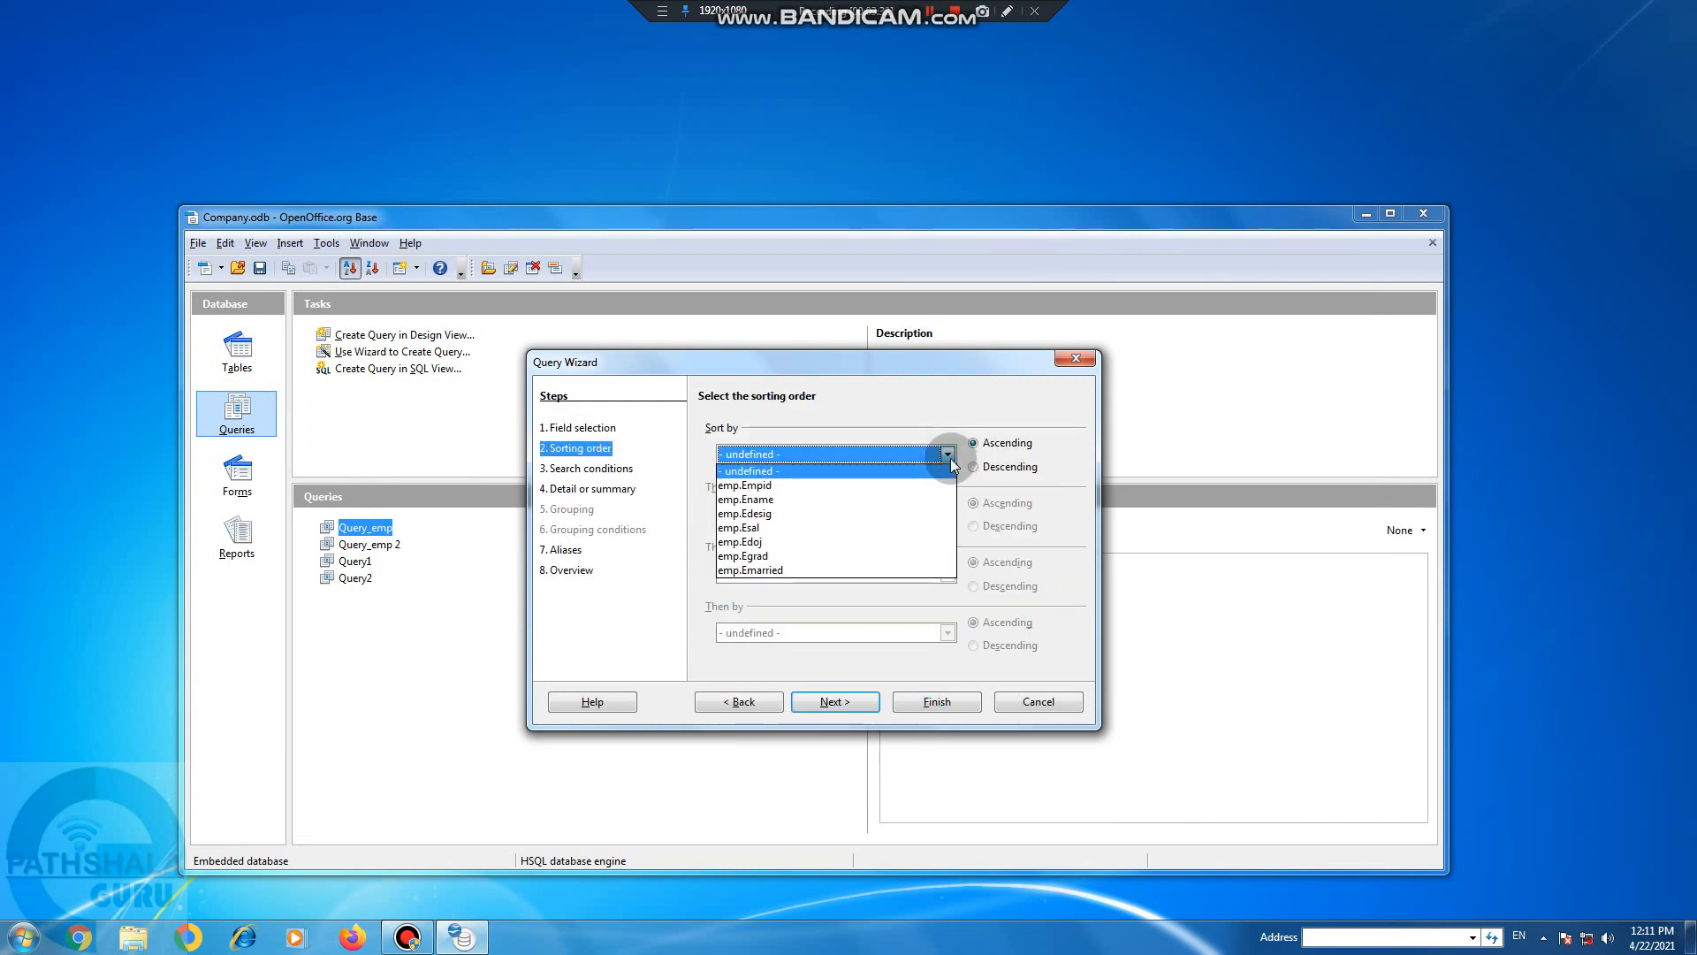
left_click(879, 481)
left_click(935, 516)
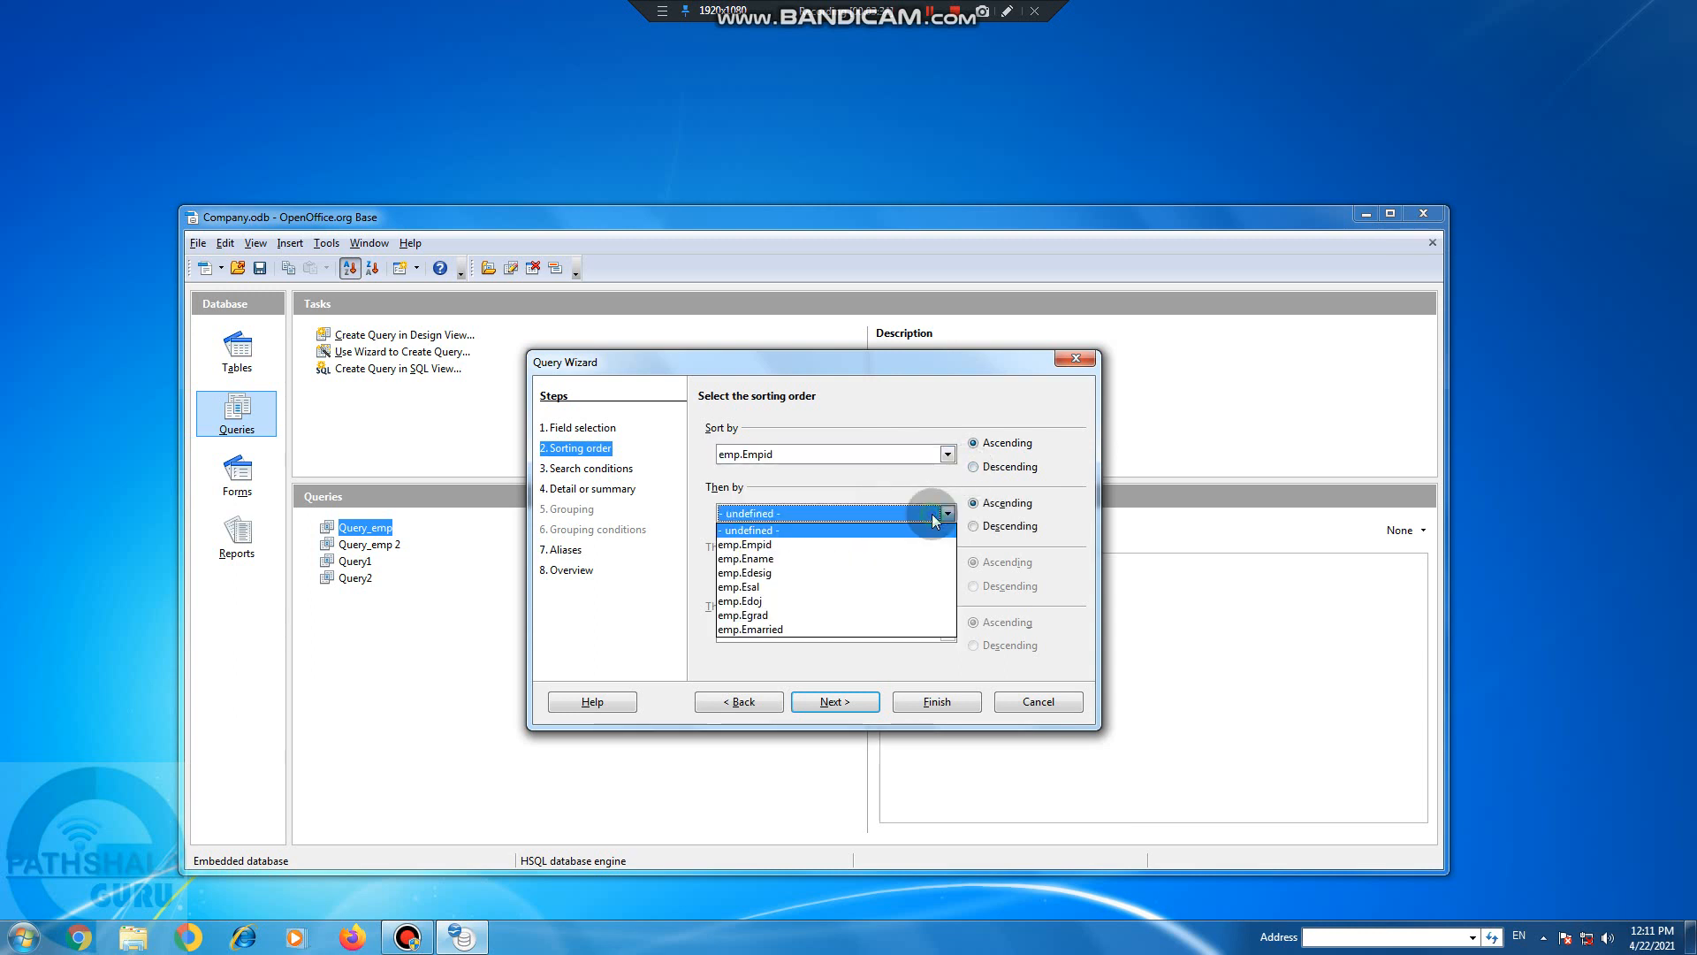
left_click(893, 560)
left_click(983, 531)
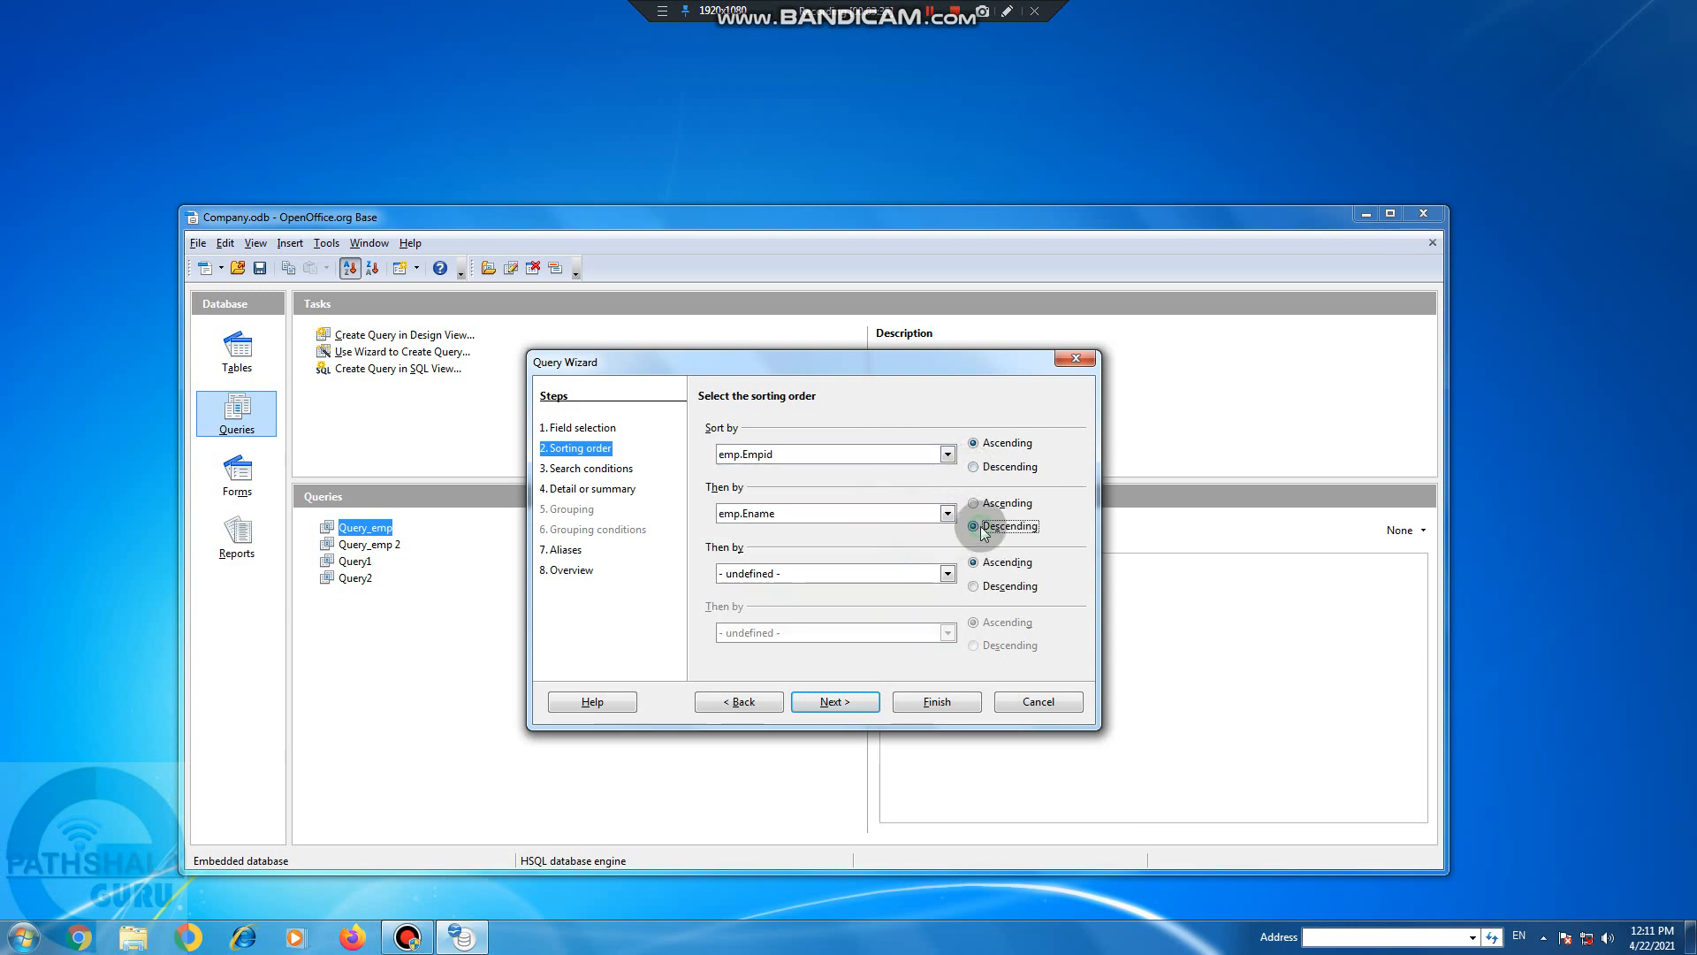
left_click(863, 574)
left_click(863, 575)
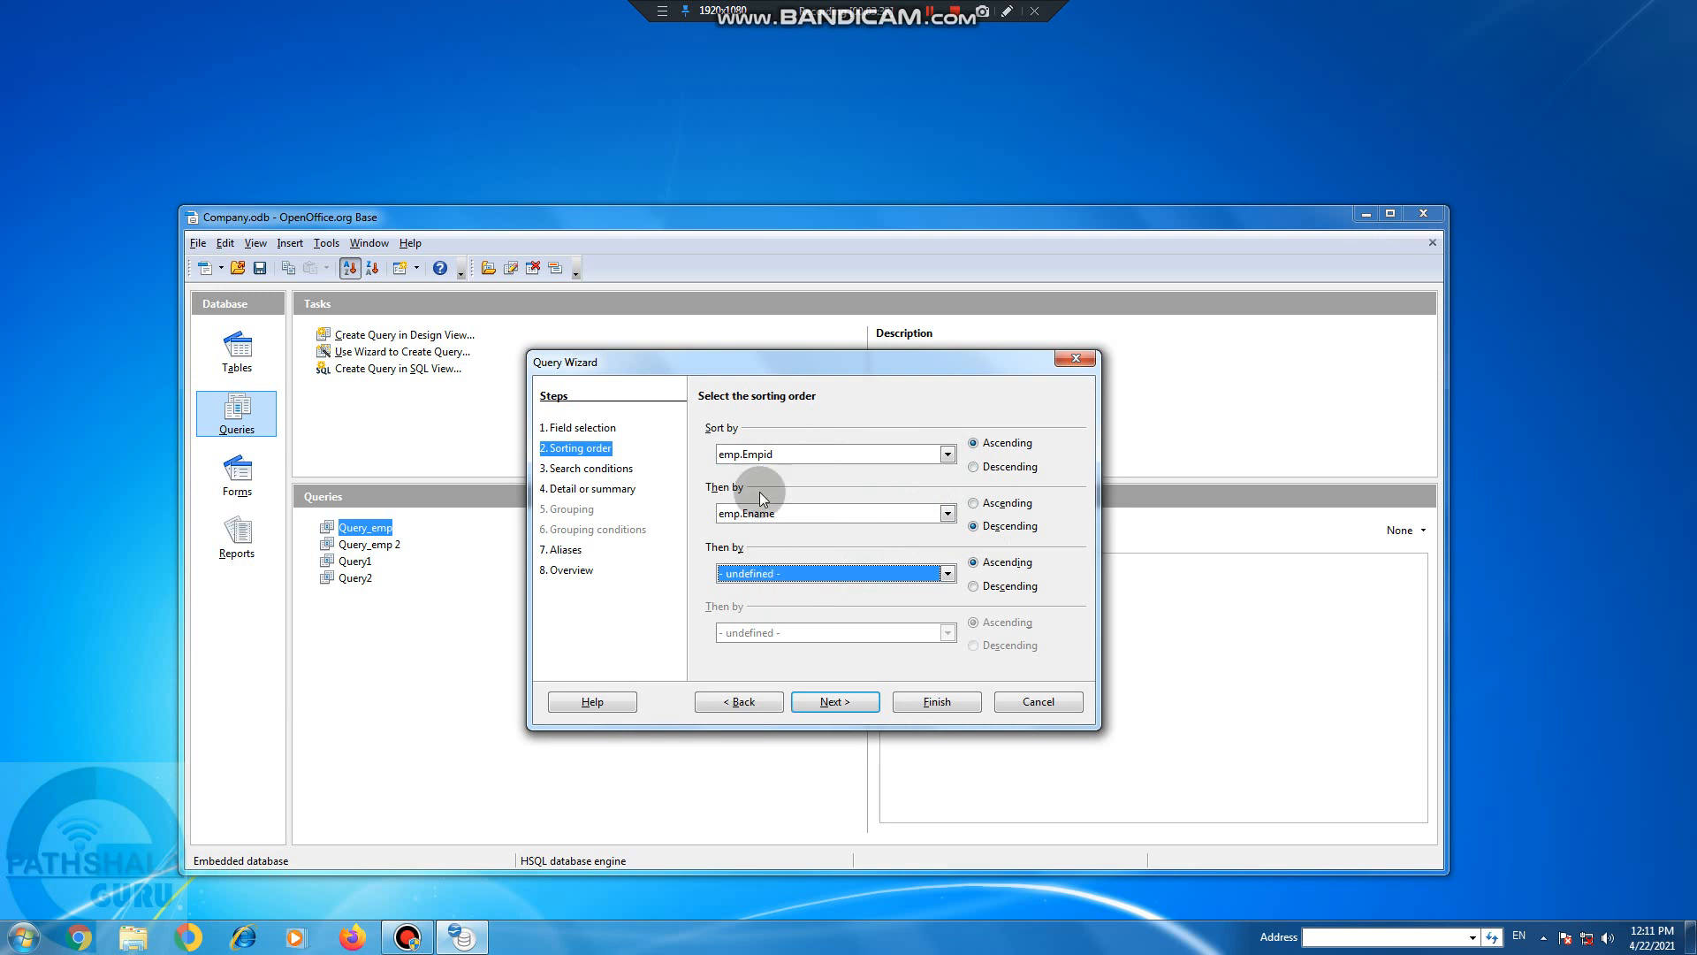
Review the search conditions, detail or summary, aliases and overview pages for the query containing all emp fields.
left_click(588, 468)
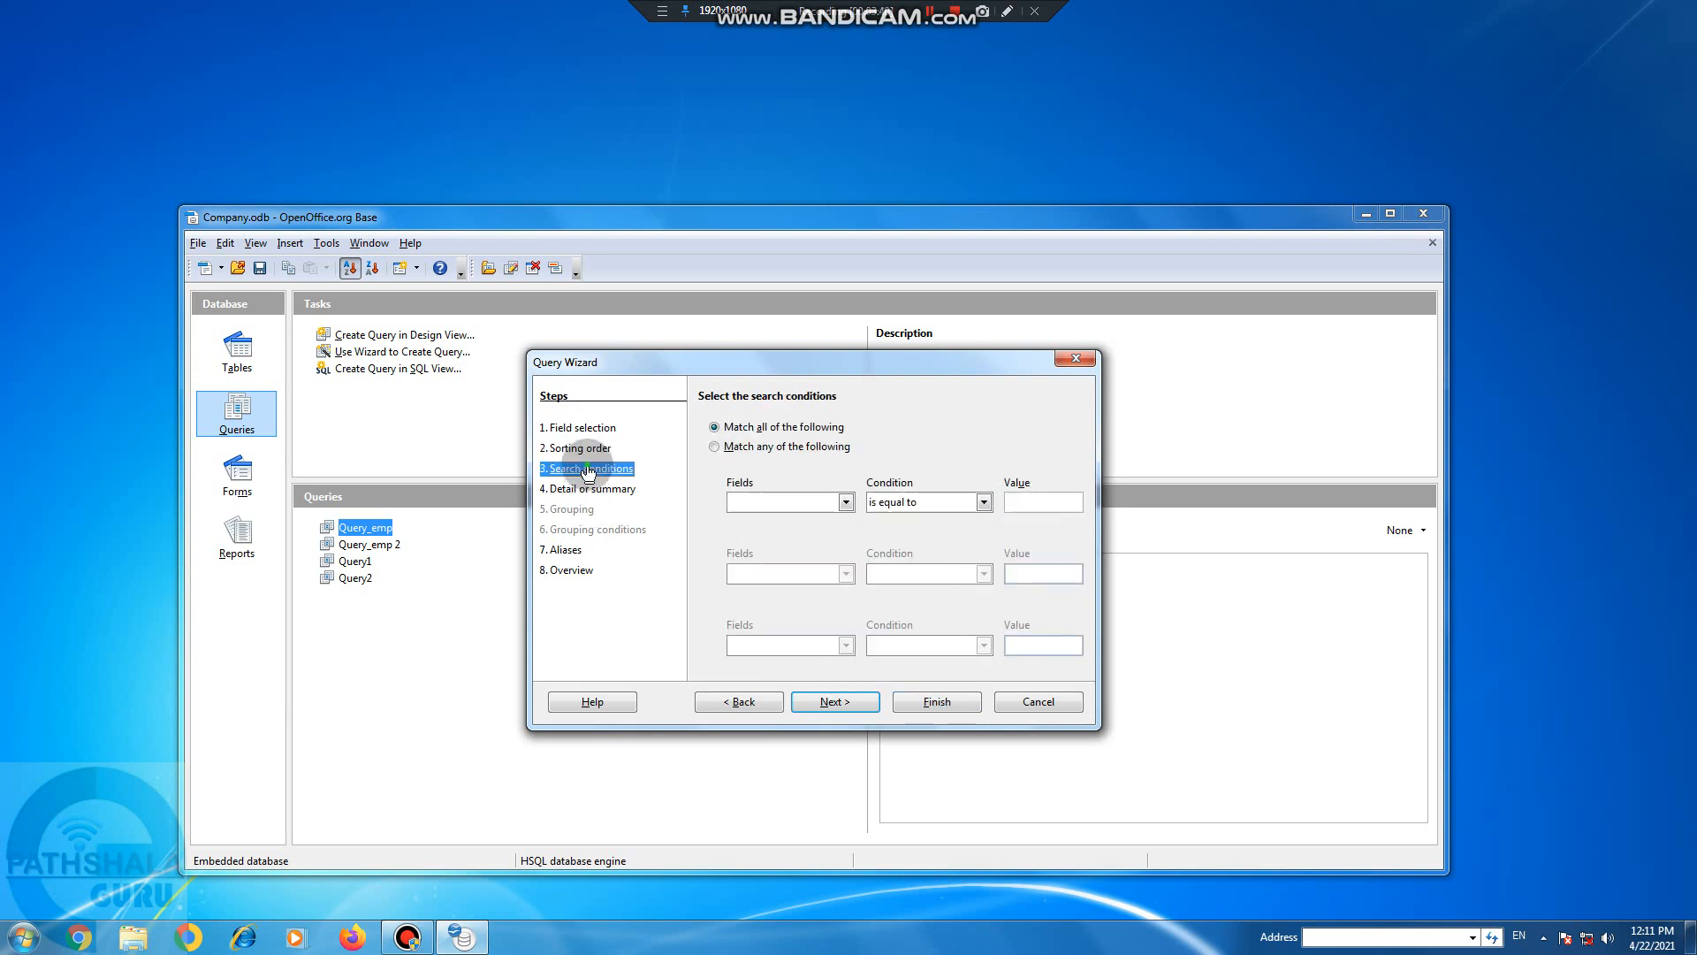
left_click(846, 502)
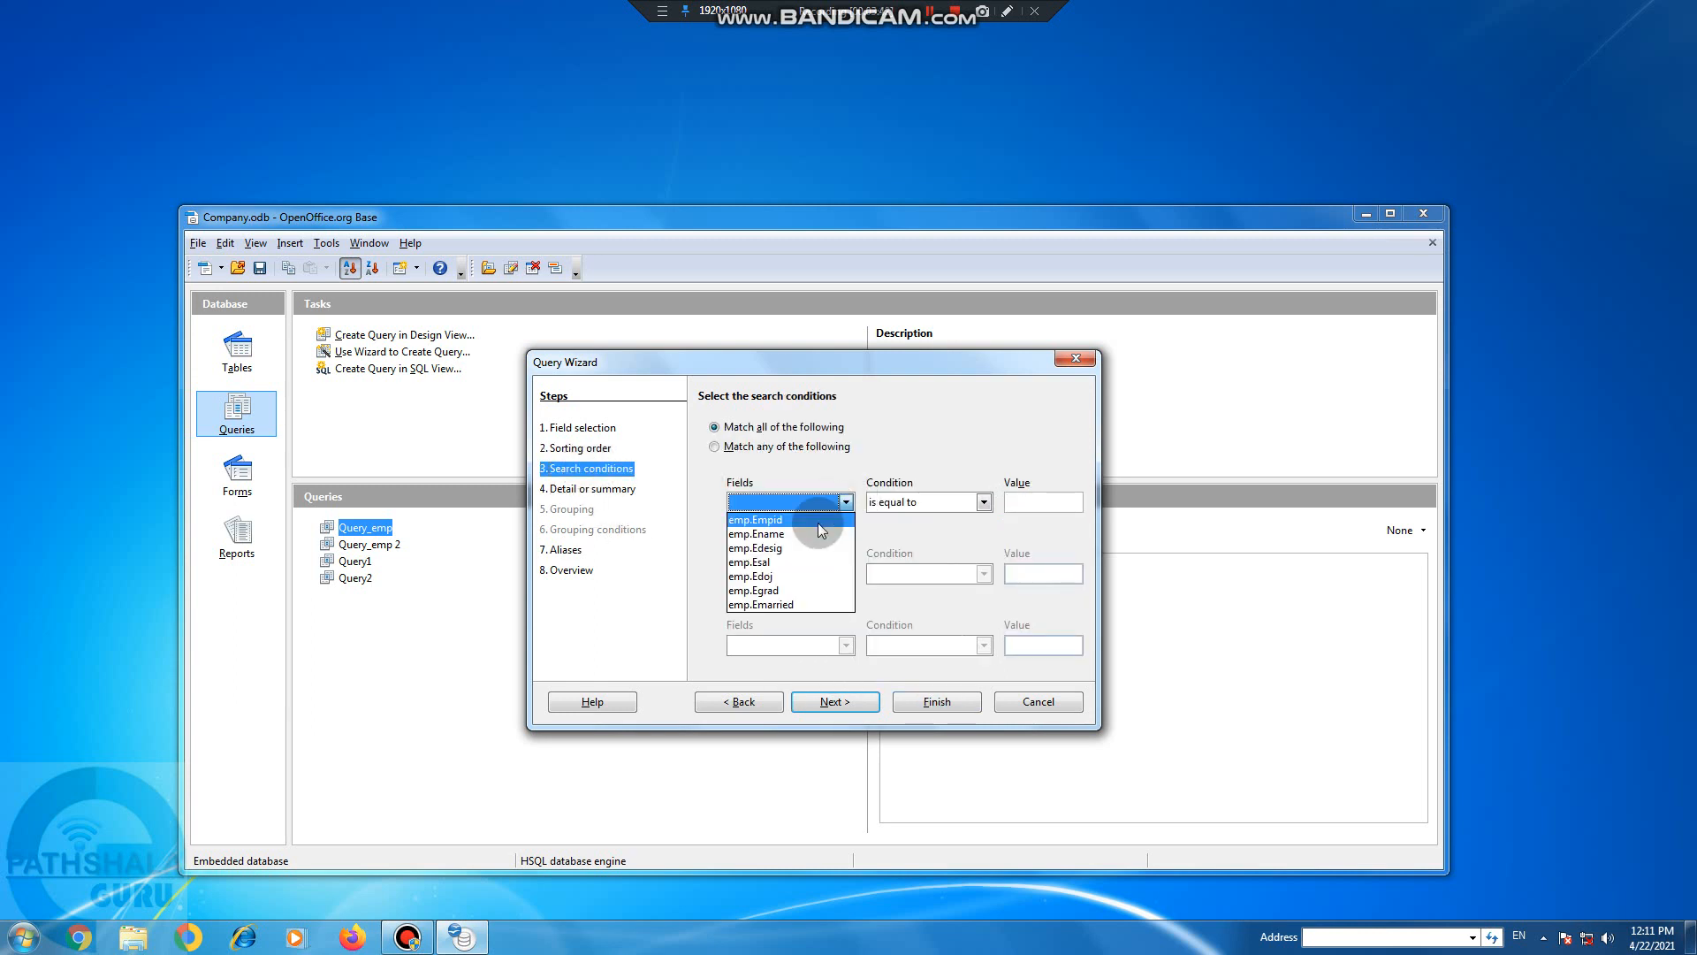
left_click(920, 430)
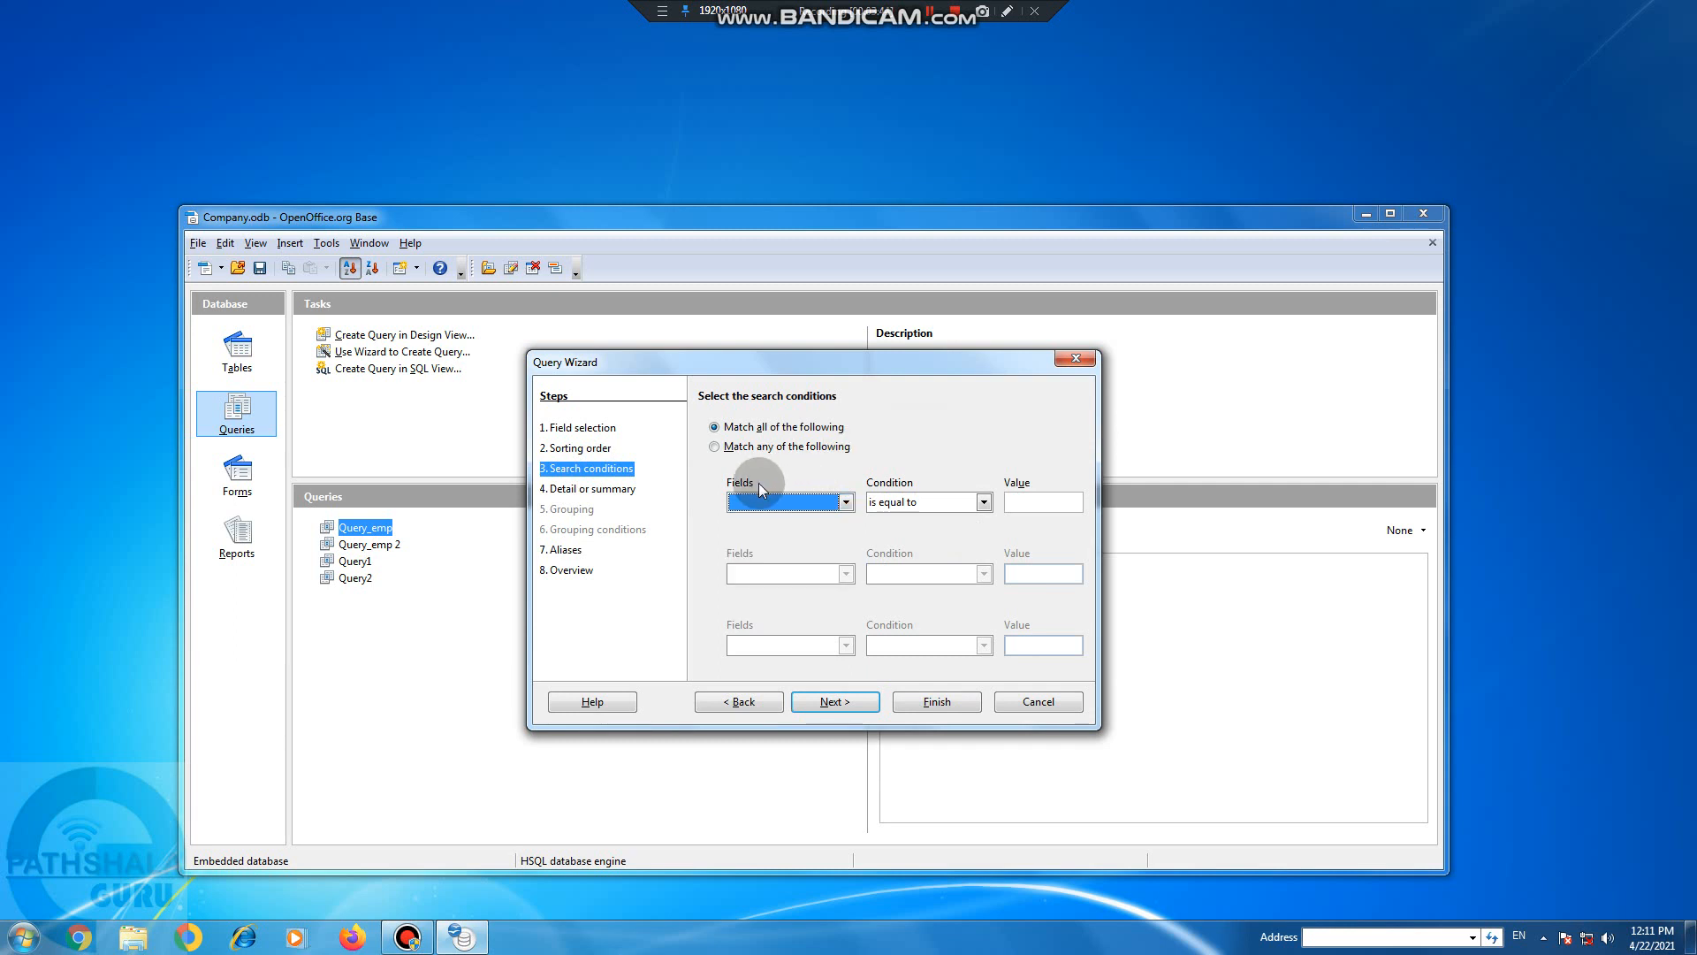
left_click(633, 494)
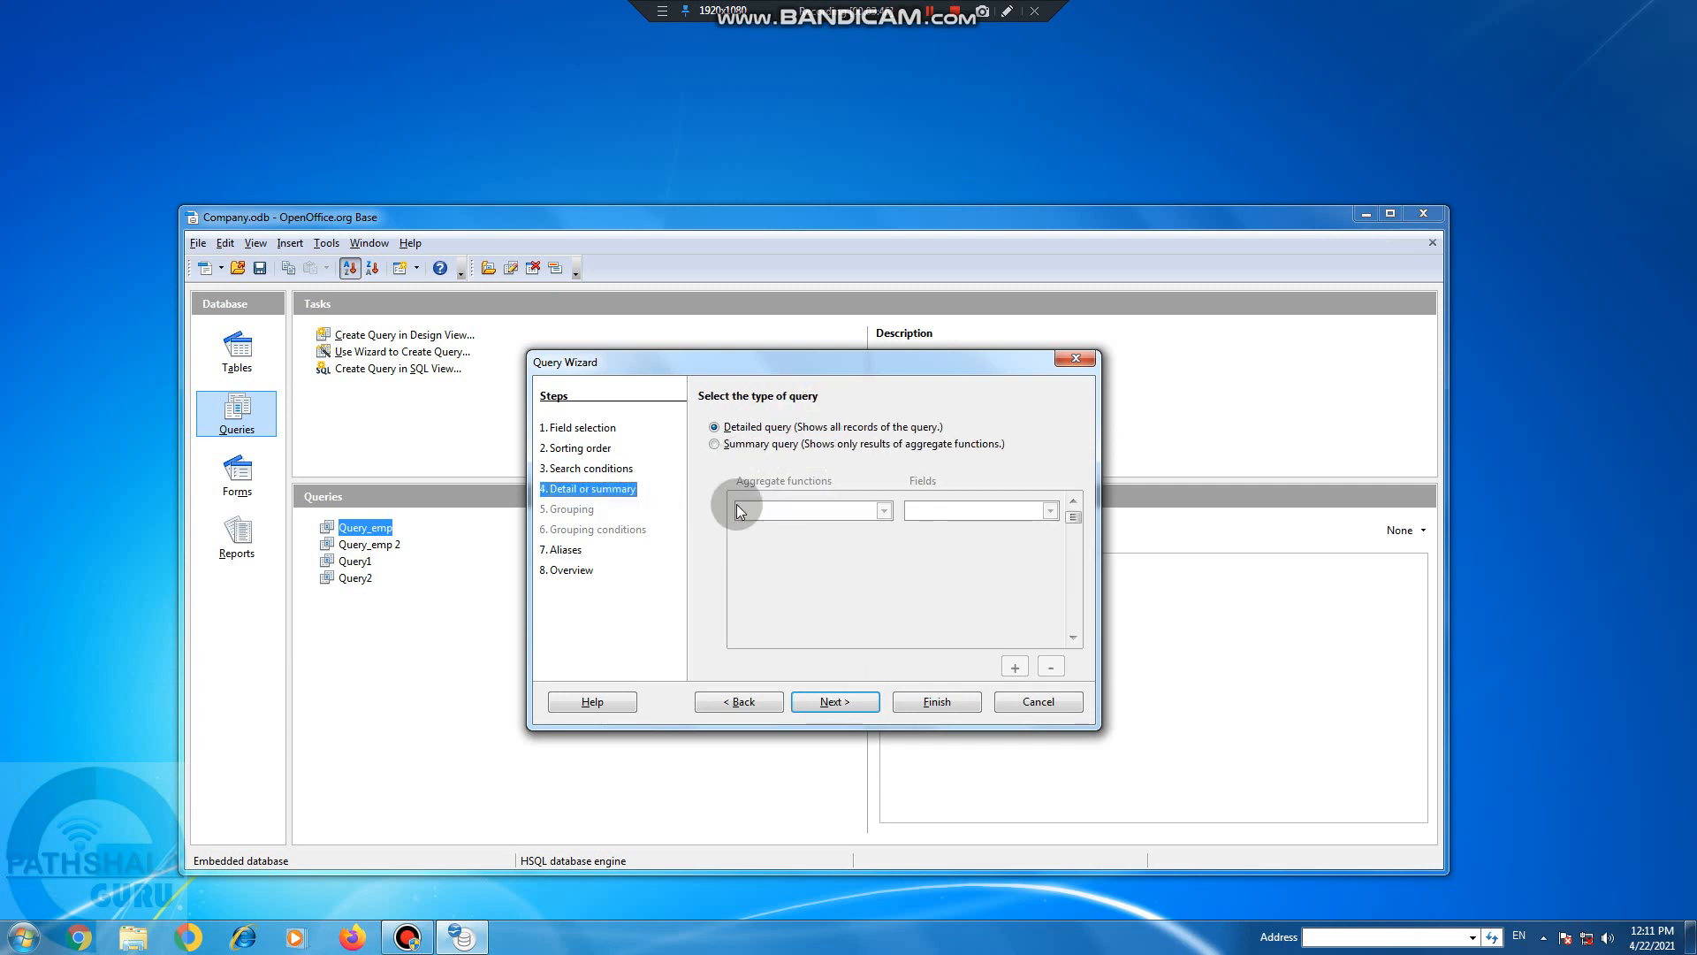
left_click(564, 548)
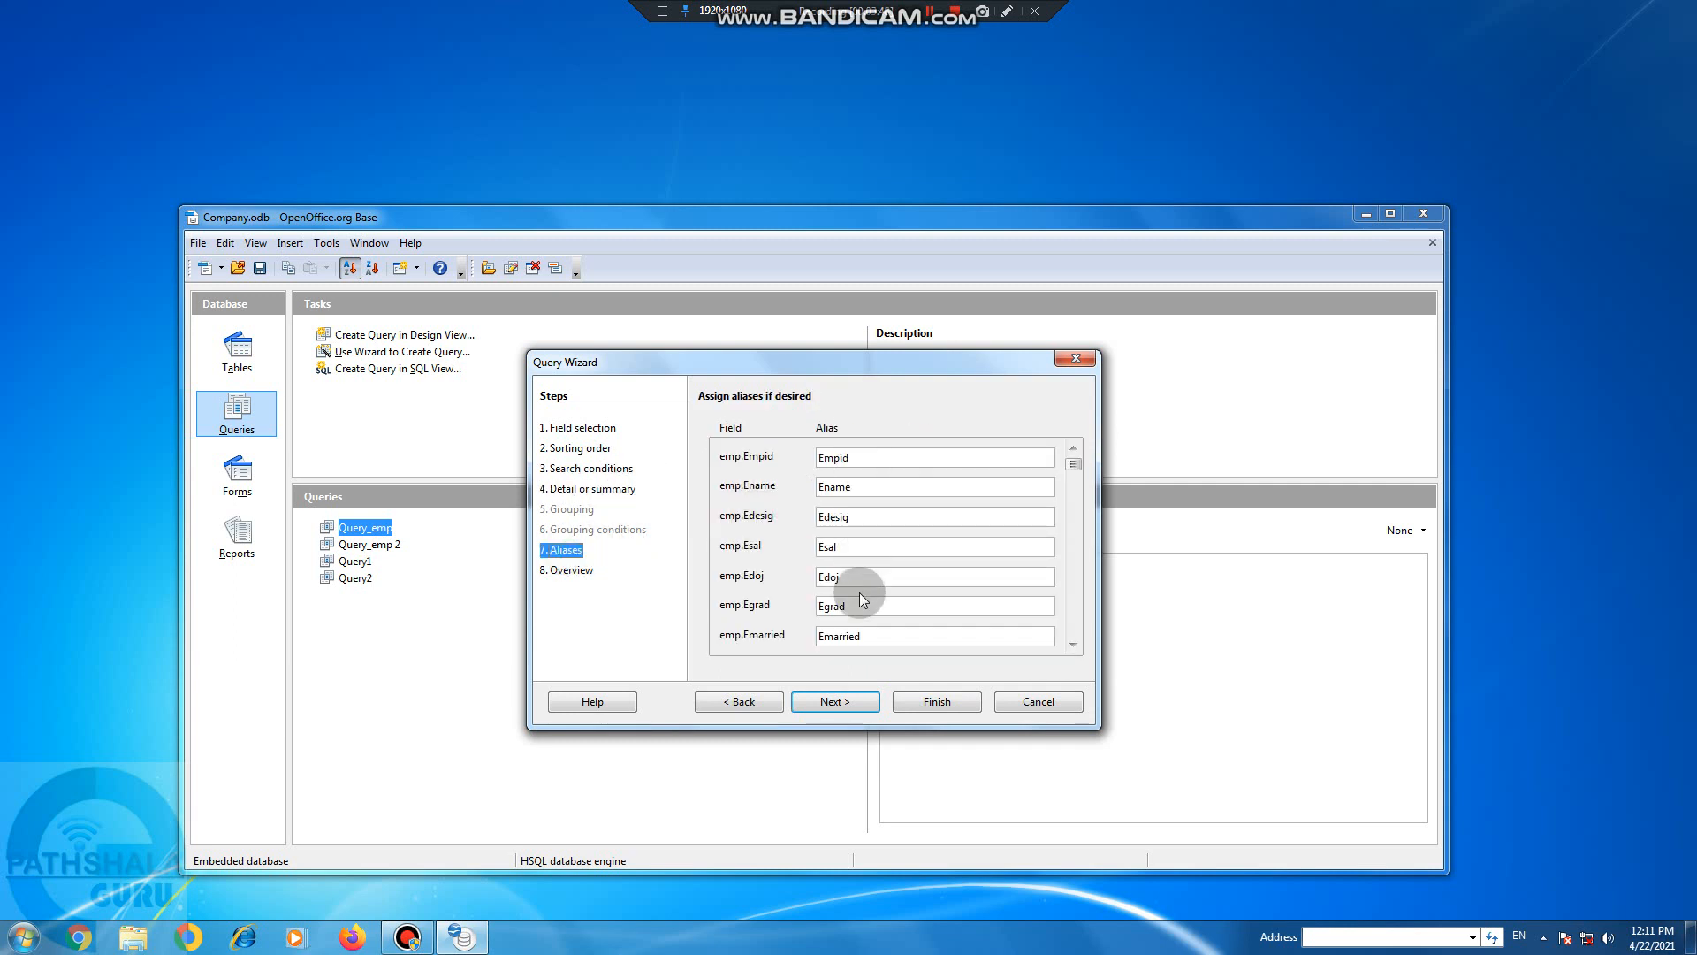
left_click(572, 570)
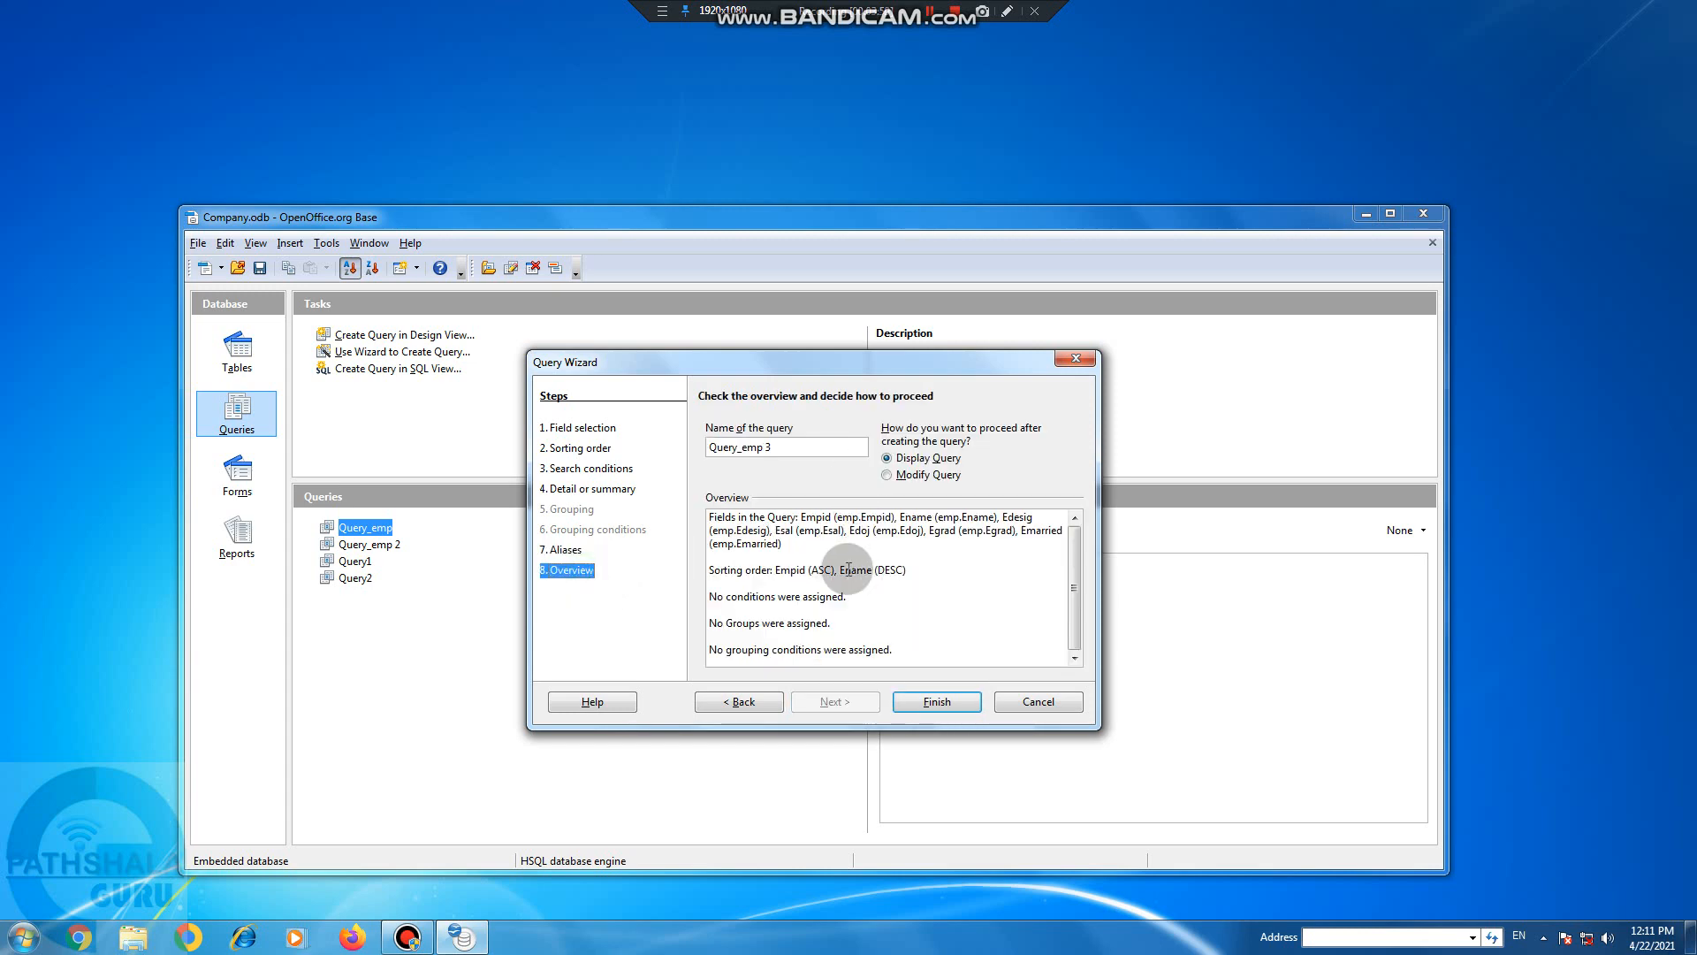
left_click_drag(913, 636, 894, 566)
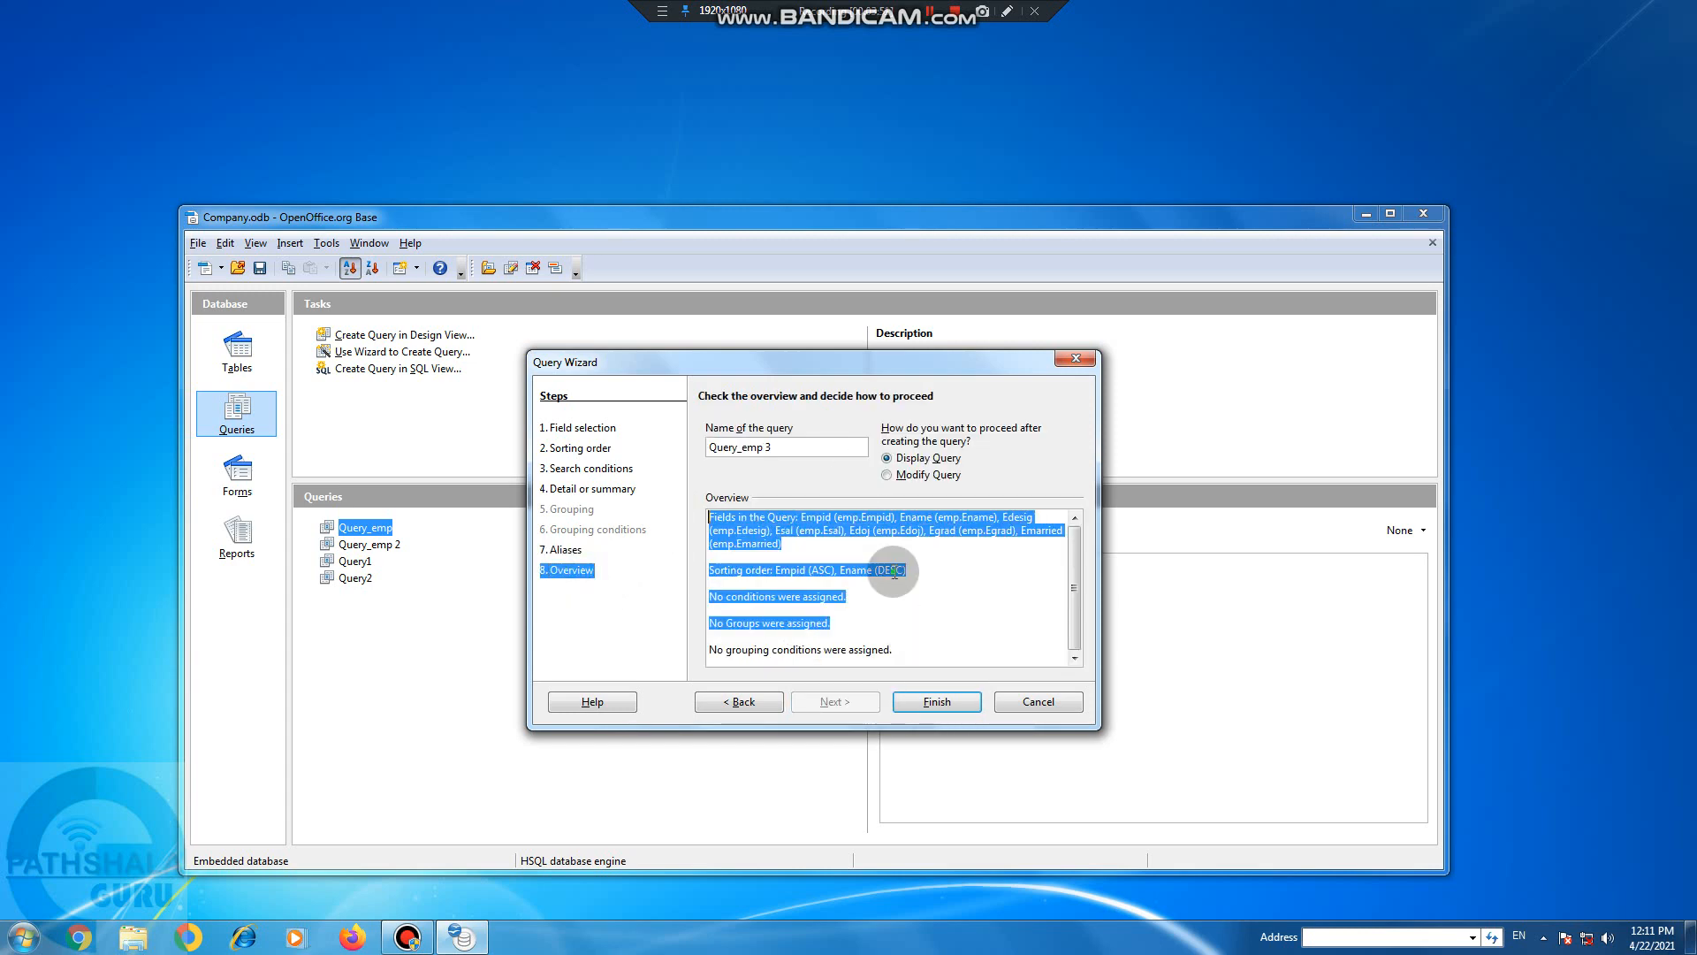
Finish the new query to display its records and view the saved Query_emp records, closing both result windows.
left_click(951, 705)
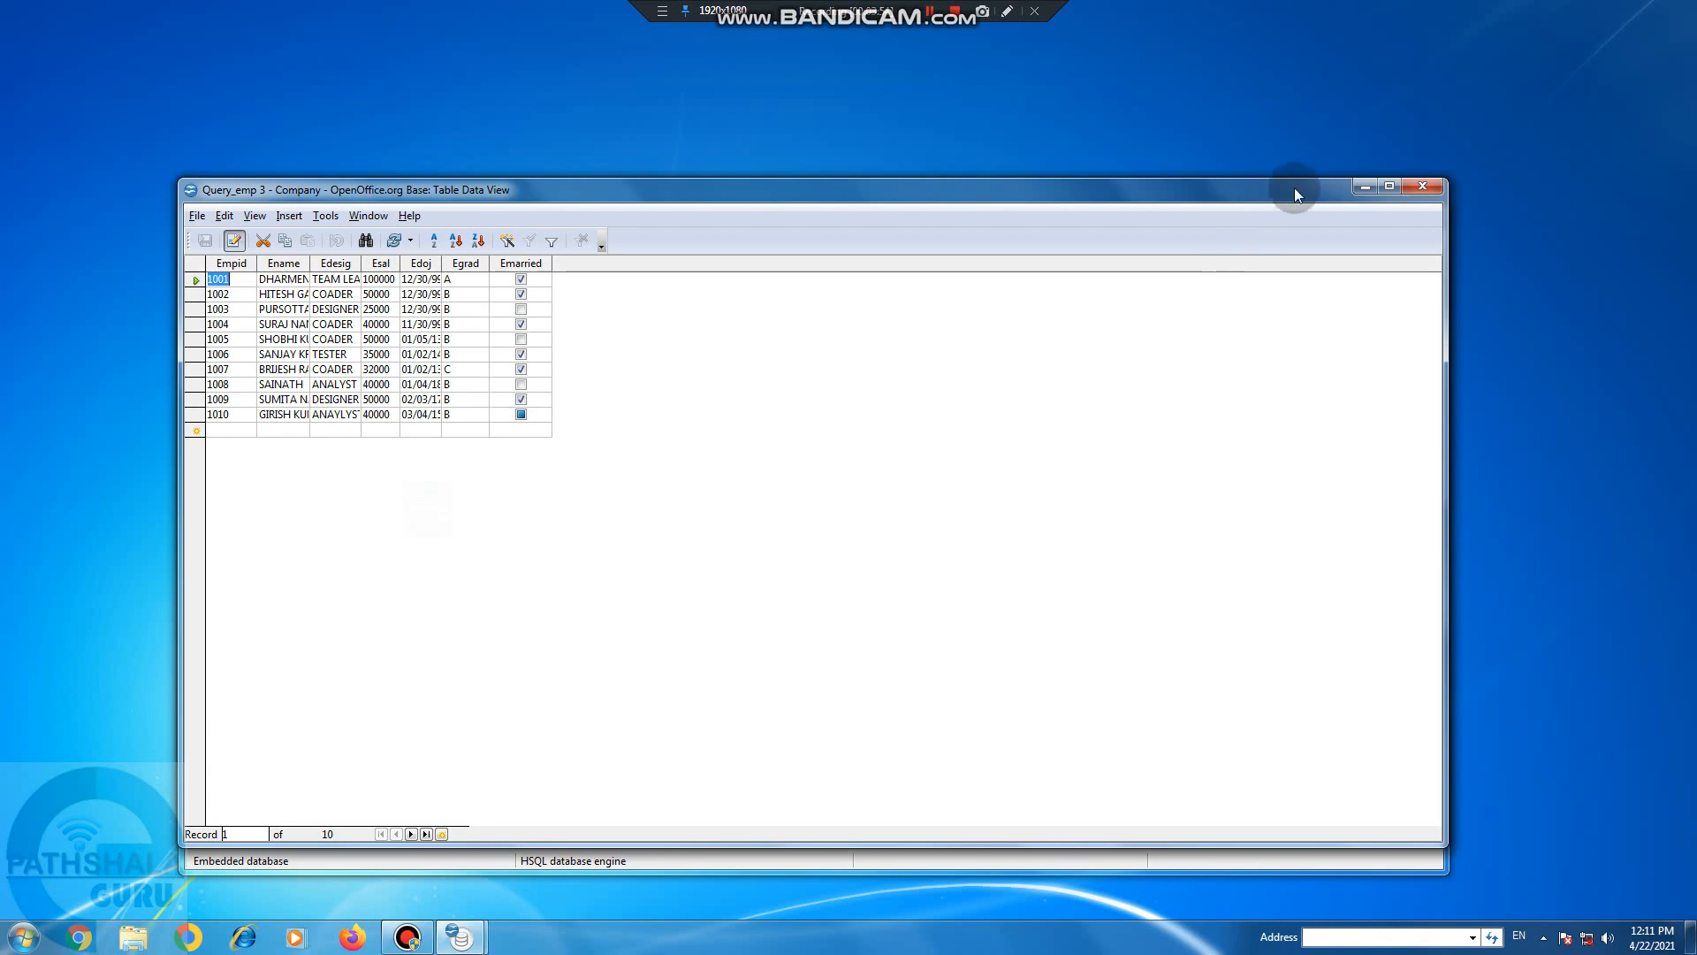
left_click(1422, 186)
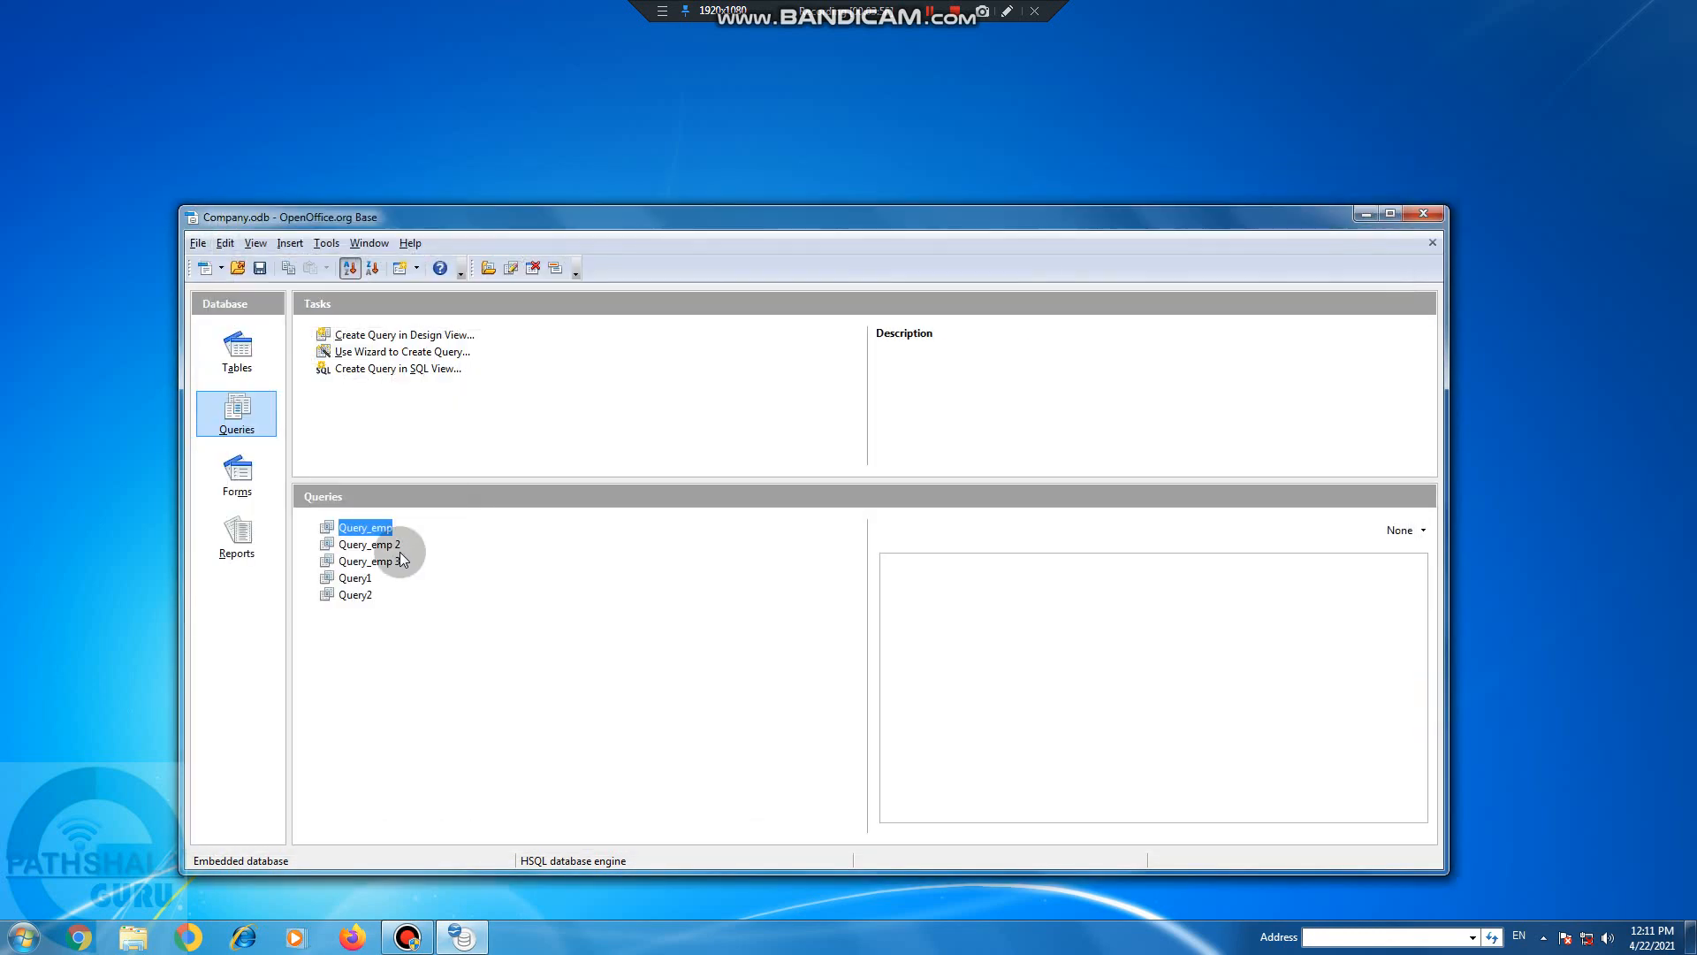
double_click(332, 530)
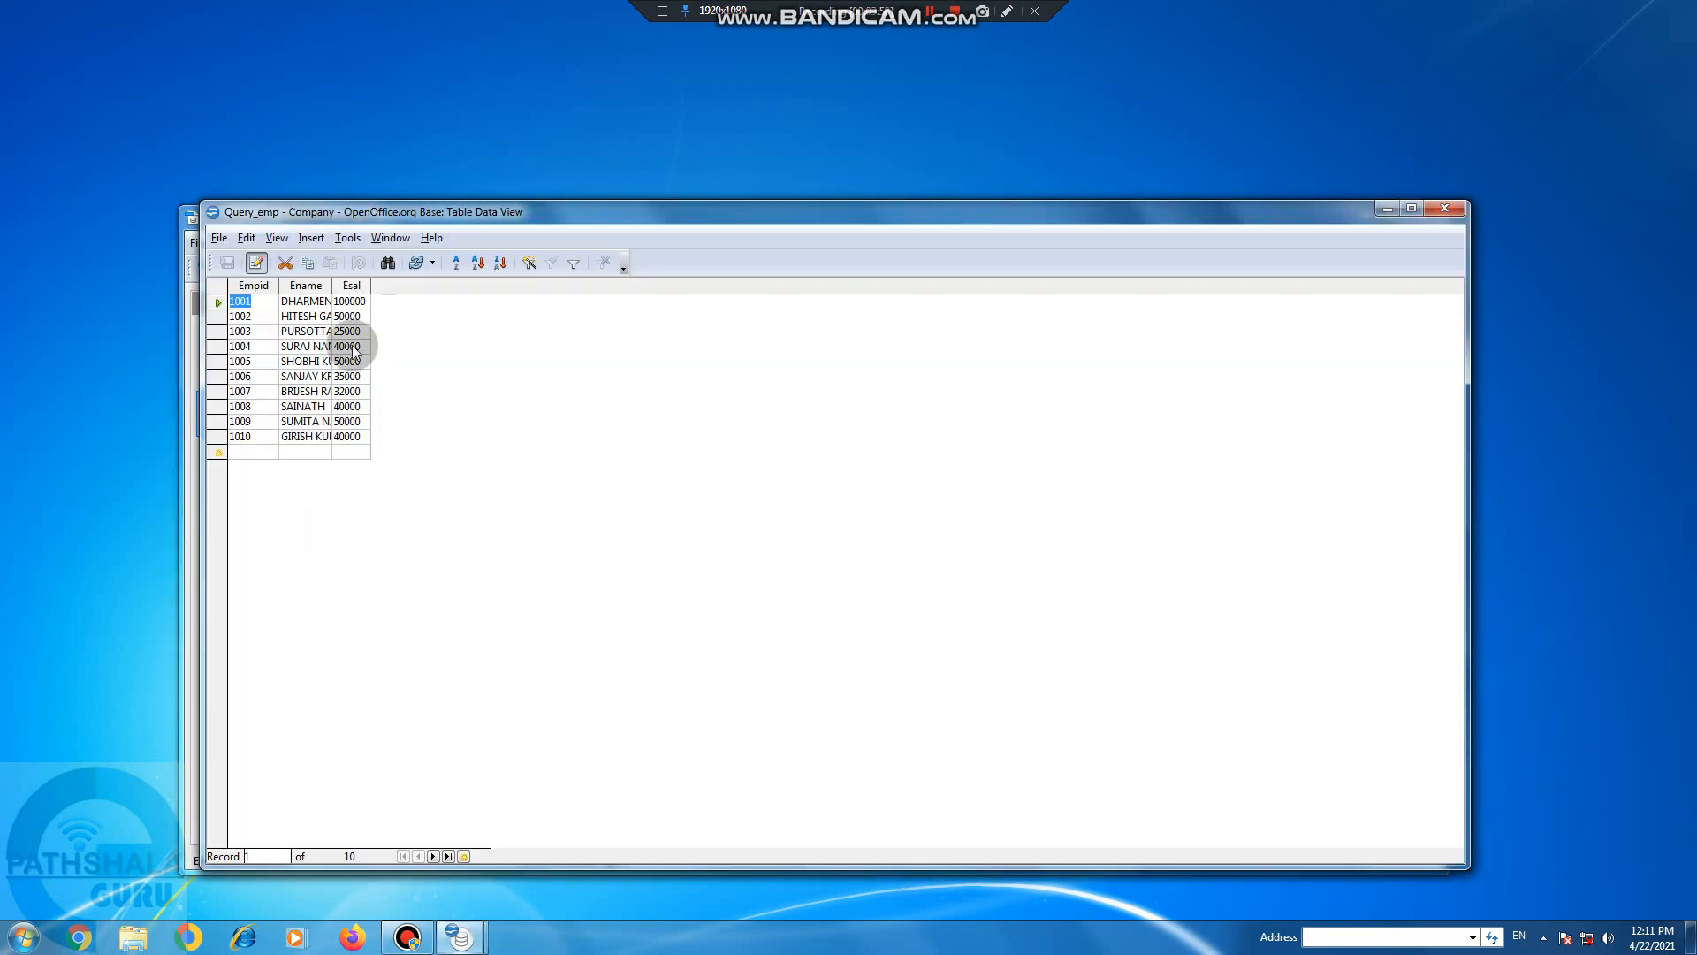
left_click(1449, 208)
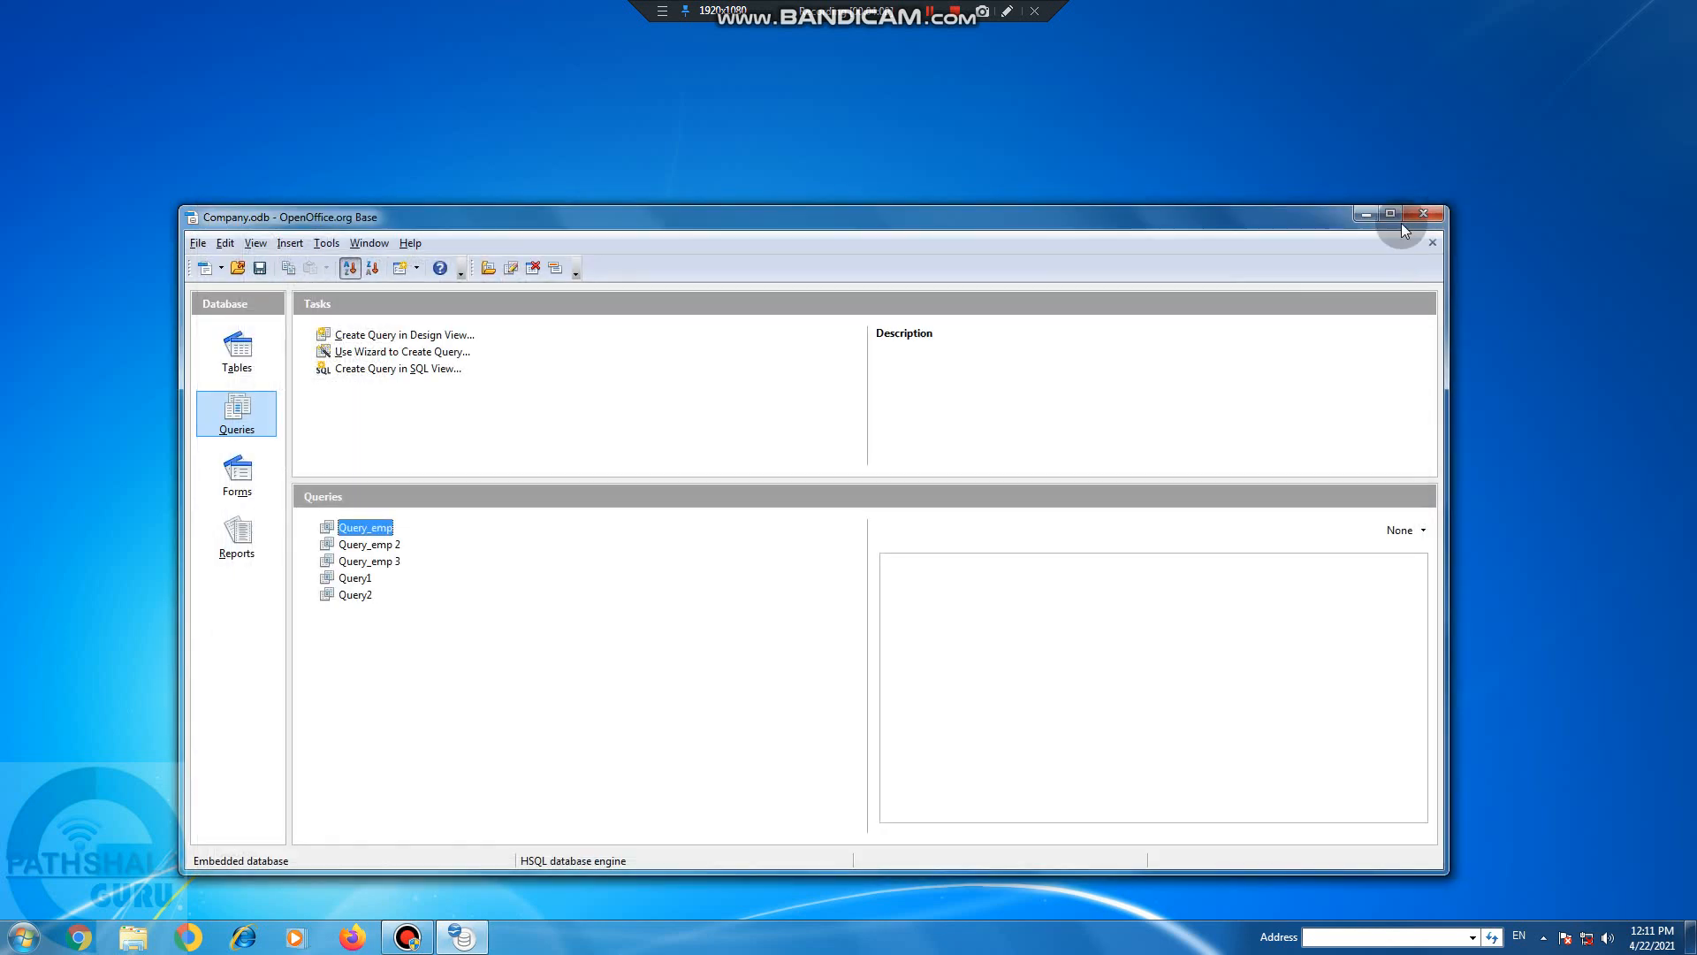